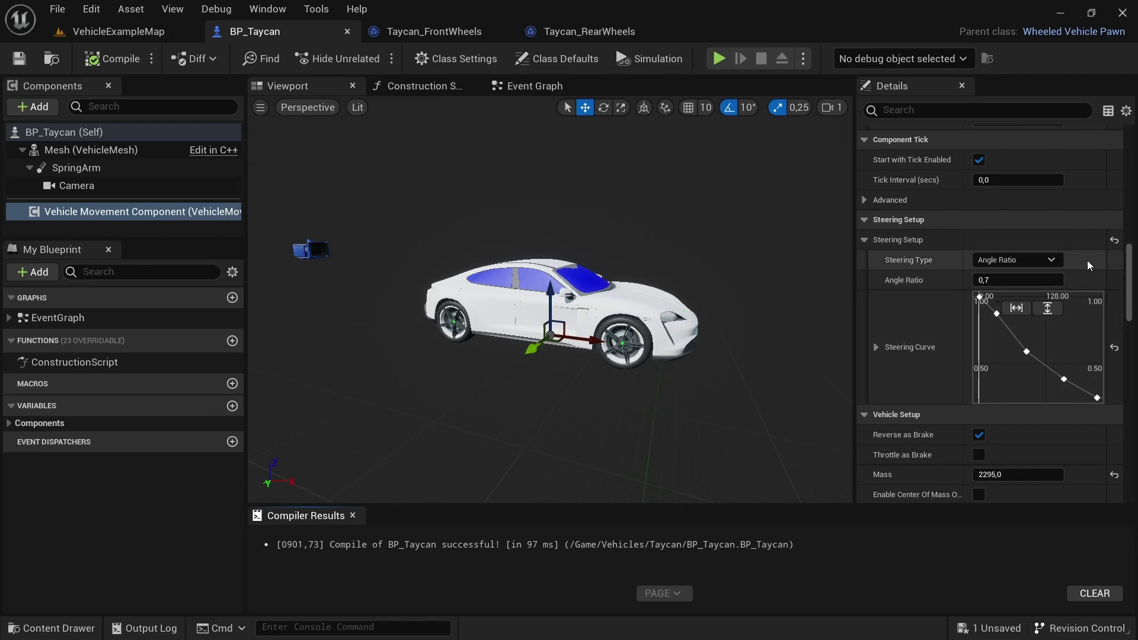
Set the steering type of the vehicle movement component to Ackermann
{"action": "left_click", "coordinate": [1050, 262]}
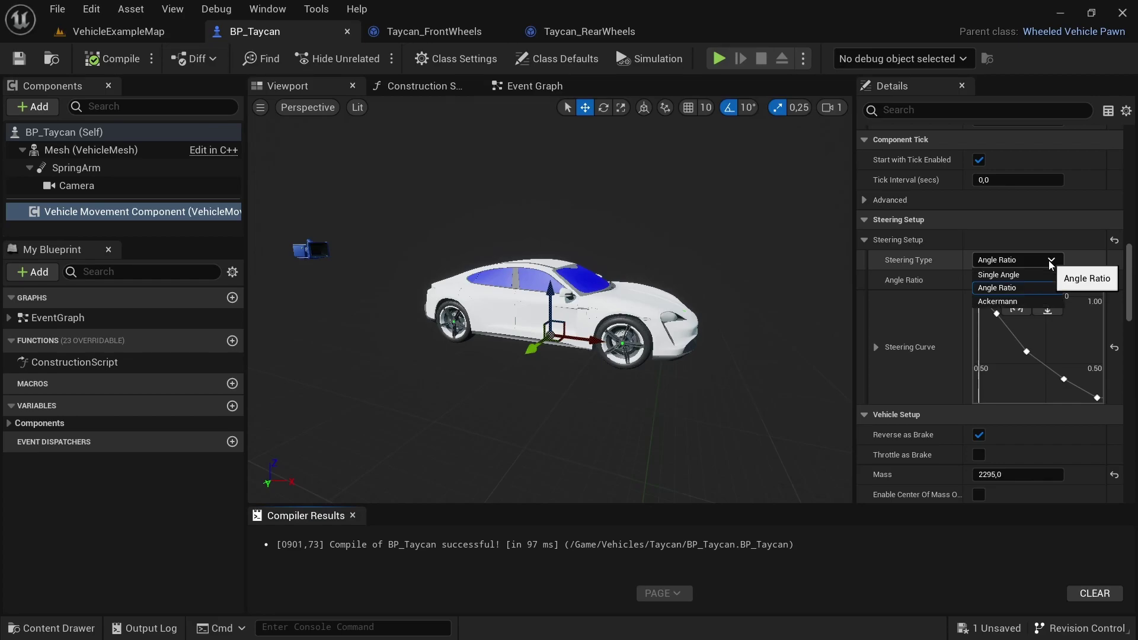
{"action": "left_click", "coordinate": [1013, 293]}
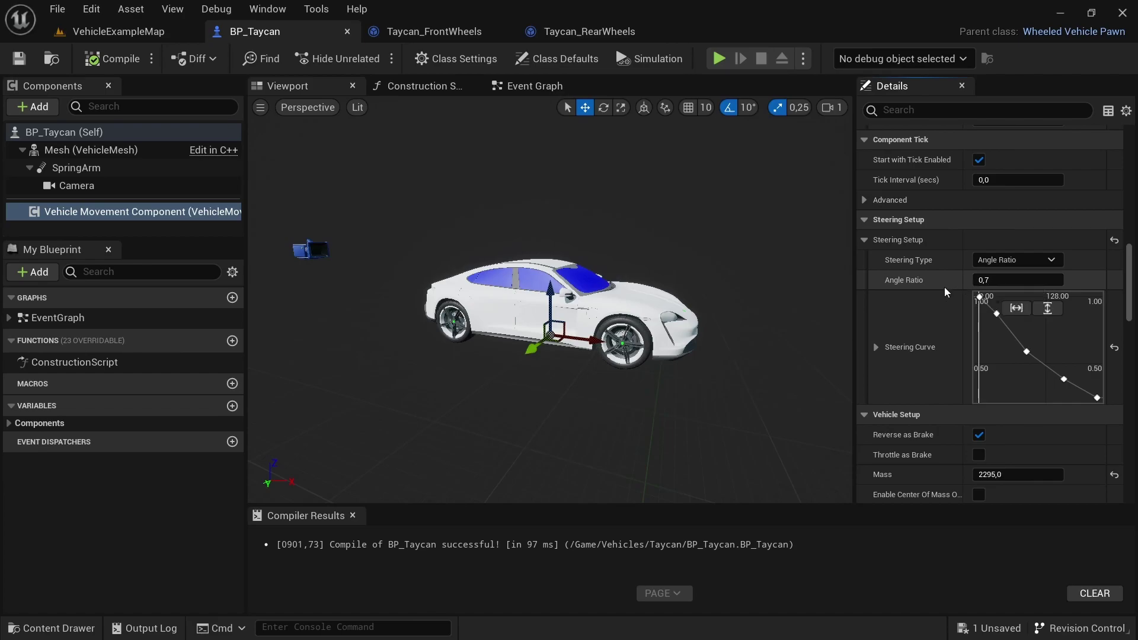
{"action": "left_click", "coordinate": [1011, 261]}
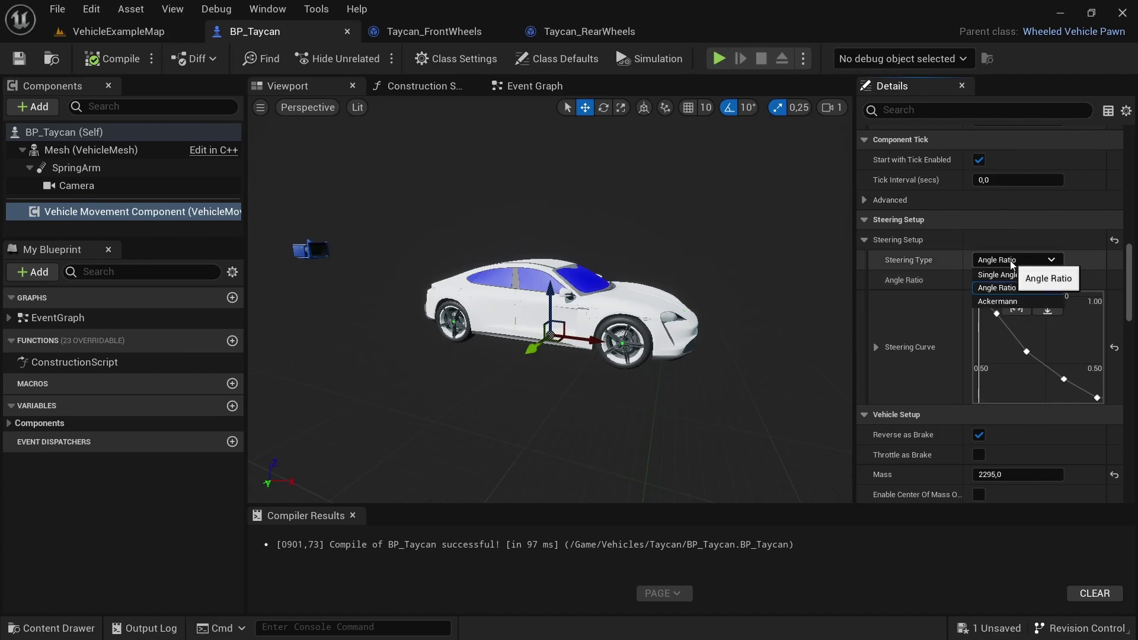
{"action": "left_click", "coordinate": [998, 301]}
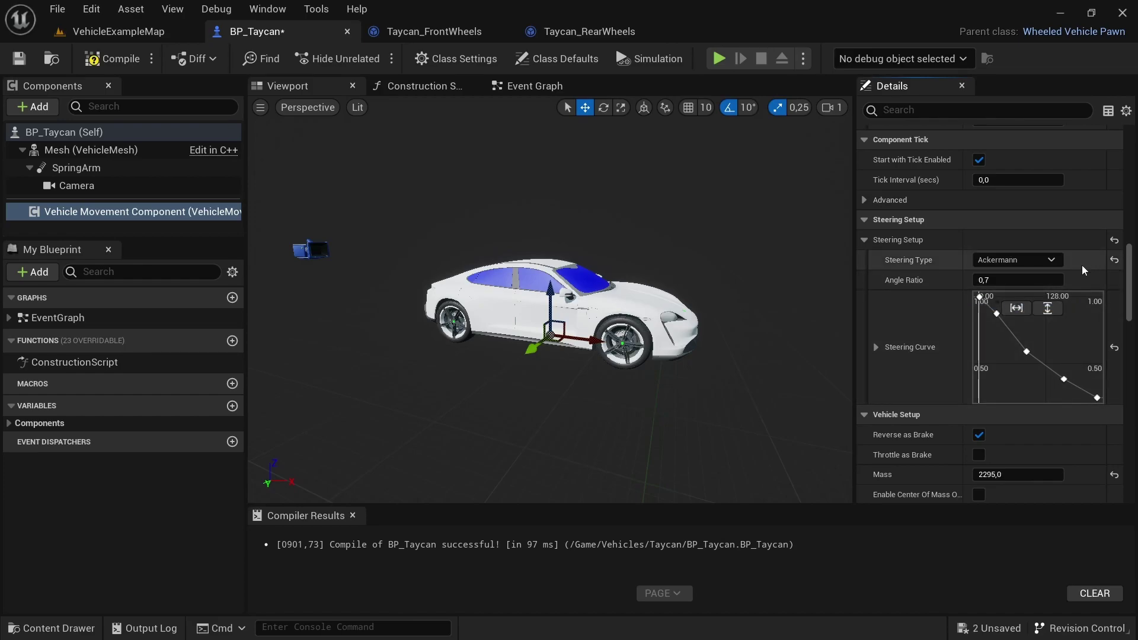
{"action": "left_click", "coordinate": [1043, 260]}
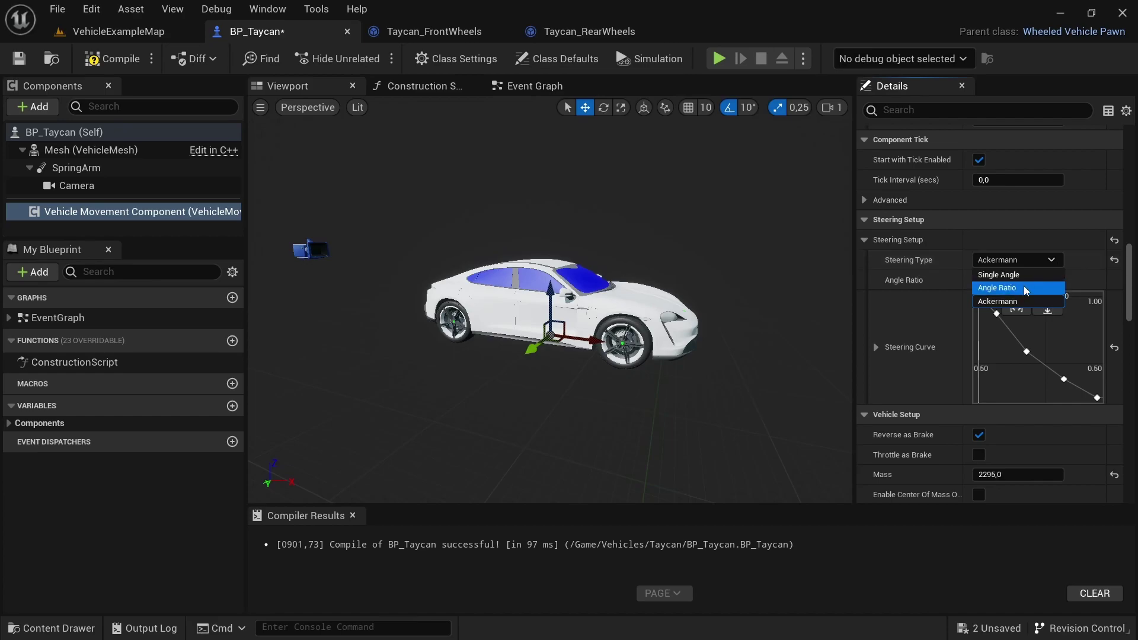
{"action": "left_click", "coordinate": [1086, 262]}
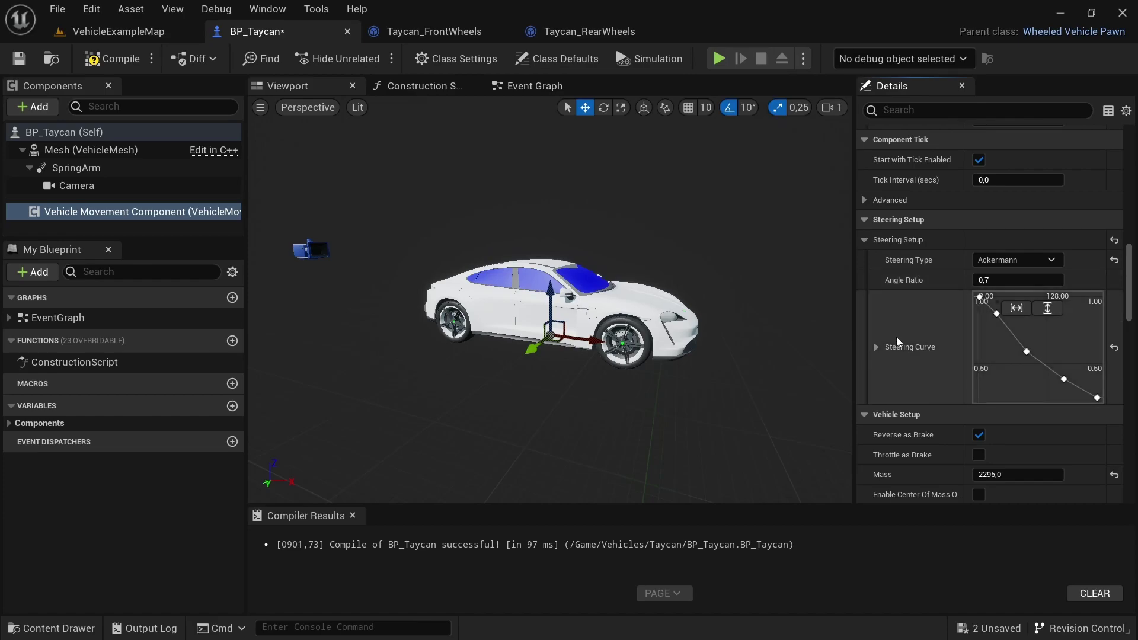
Open the Steering Curve for editing and move its second key to time about 41.5 and value about 0.87
{"action": "double_click", "coordinate": [1051, 348]}
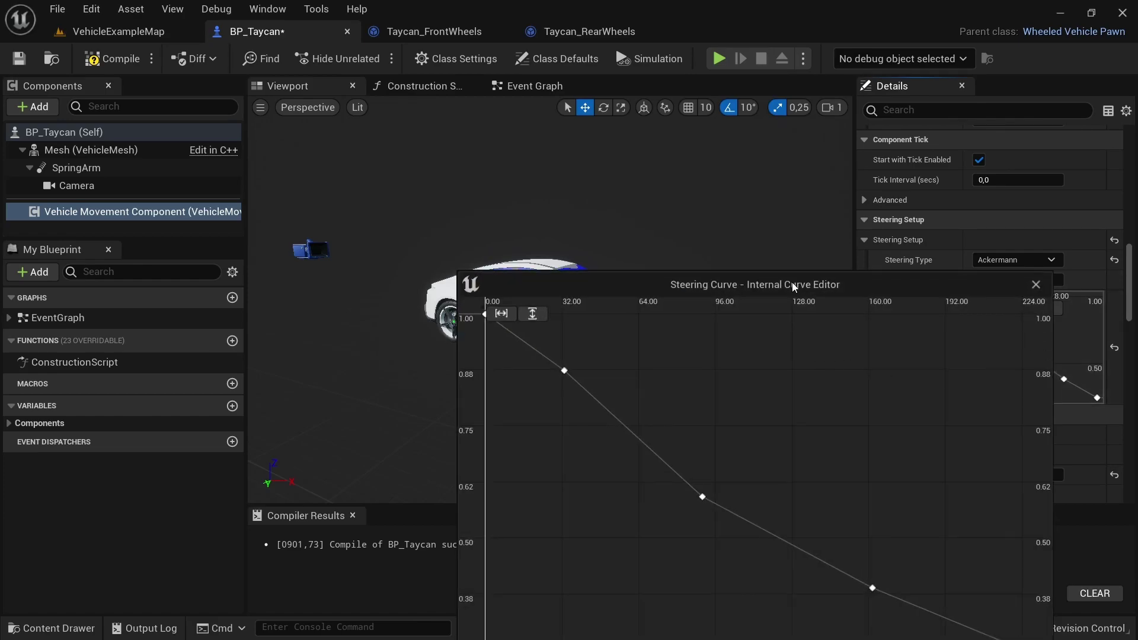
{"action": "left_click_drag", "start_coordinate": [793, 291], "coordinate": [585, 99]}
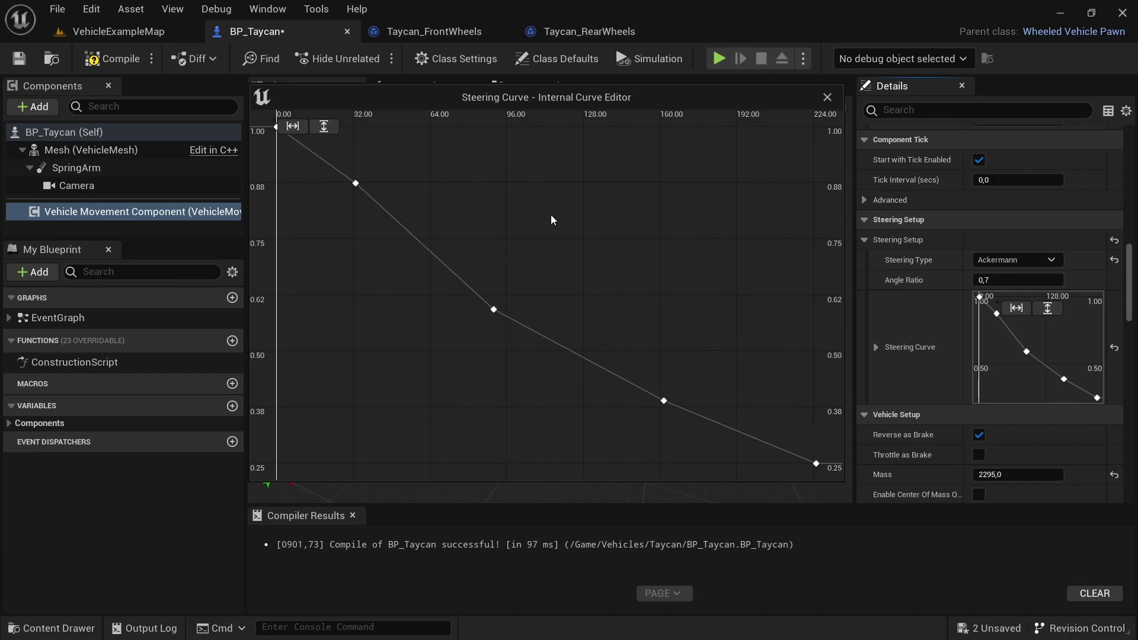
{"action": "mouse_move", "coordinate": [356, 185]}
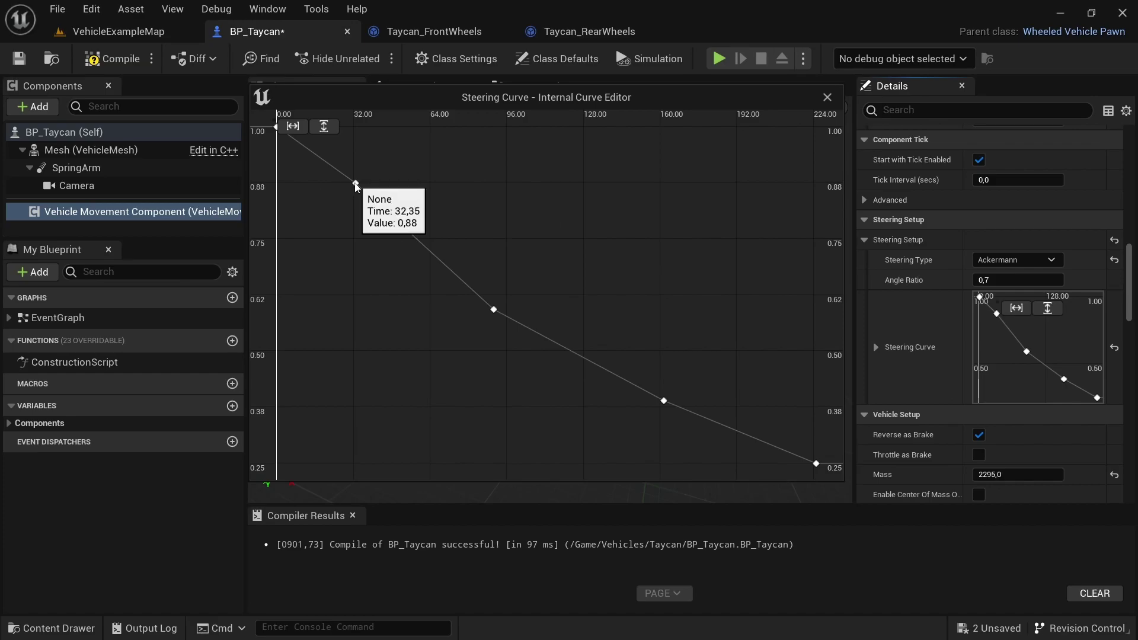
{"action": "left_click_drag", "start_coordinate": [355, 185], "coordinate": [376, 211]}
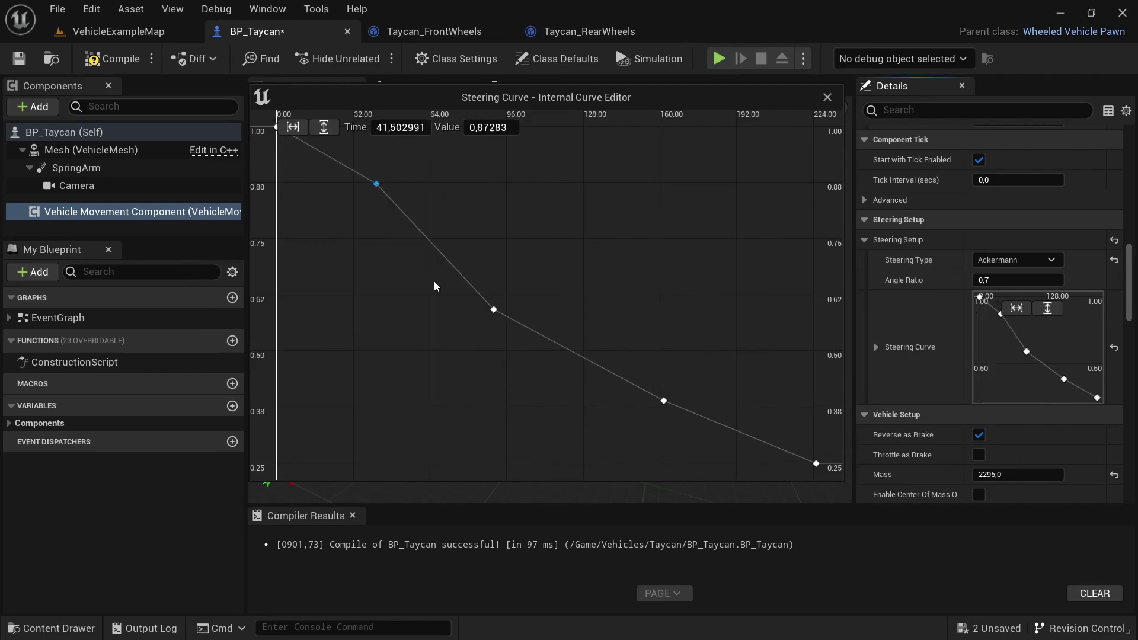
Delete the middle key of the steering curve
{"action": "right_click", "coordinate": [495, 312]}
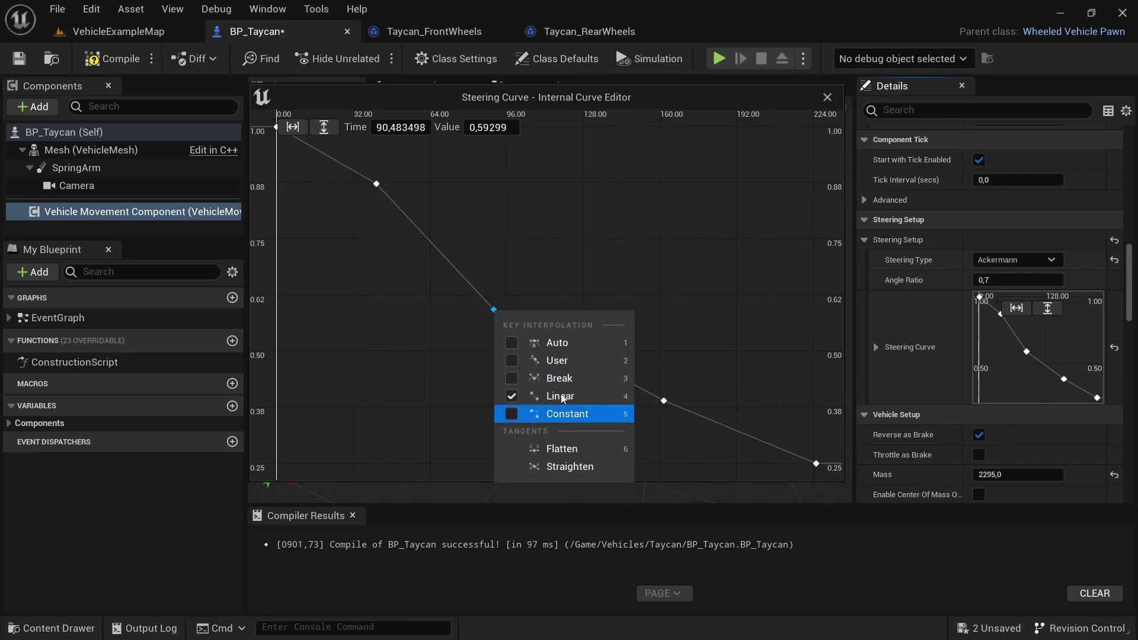
{"action": "left_click", "coordinate": [563, 263]}
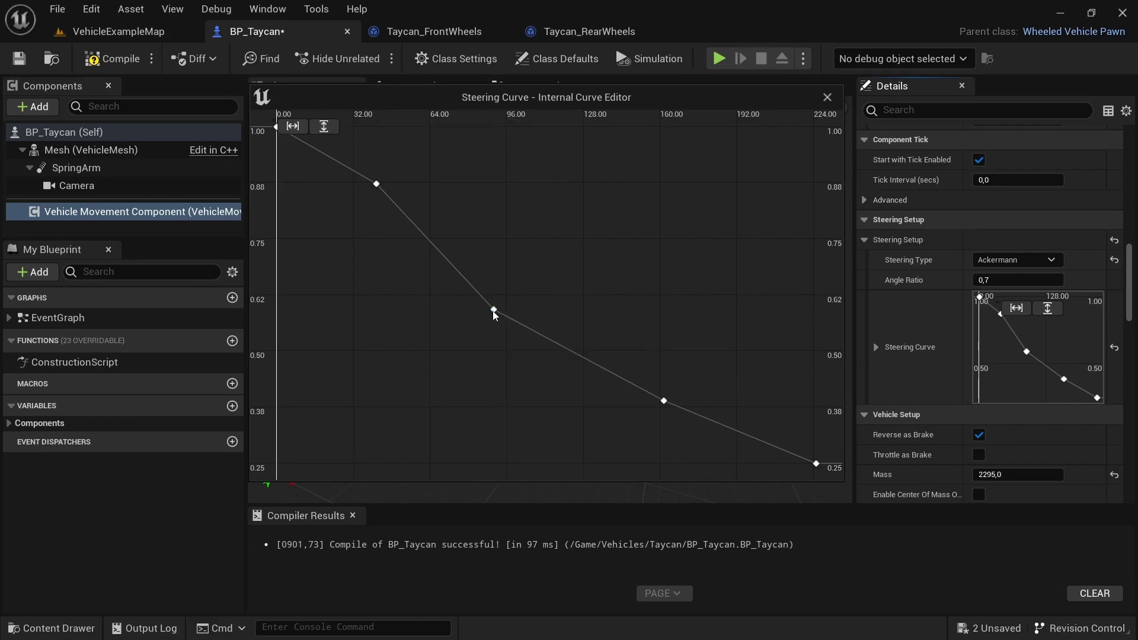
{"action": "key", "text": "Delete"}
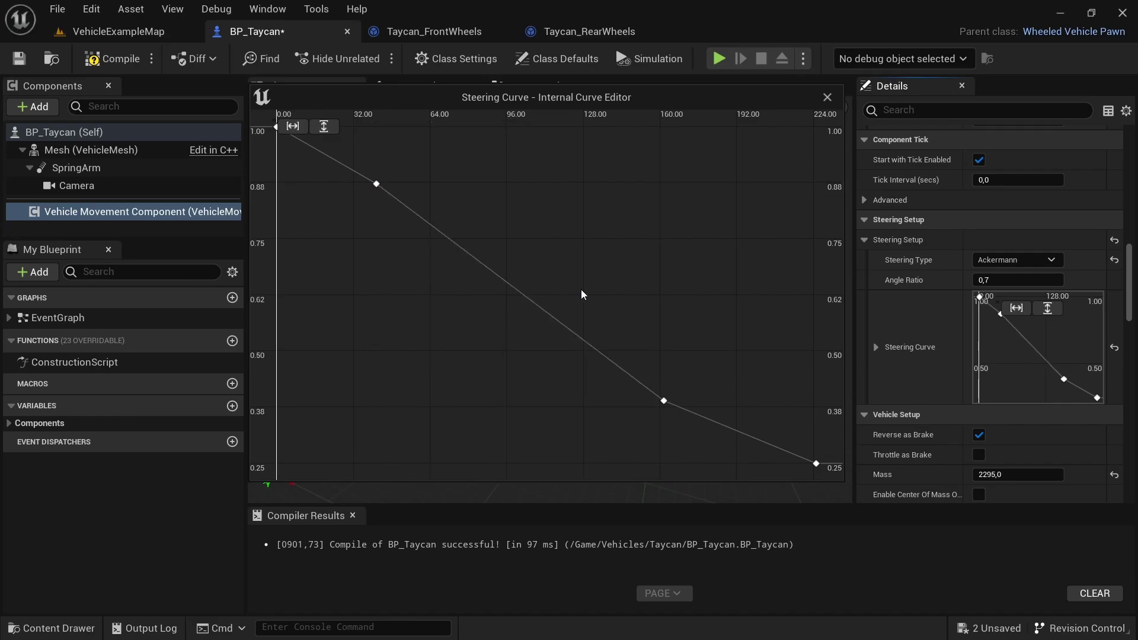
Add a replacement key in the middle of the steering curve and place it at time about 96.4 and value about 0.6
{"action": "right_click", "coordinate": [507, 287]}
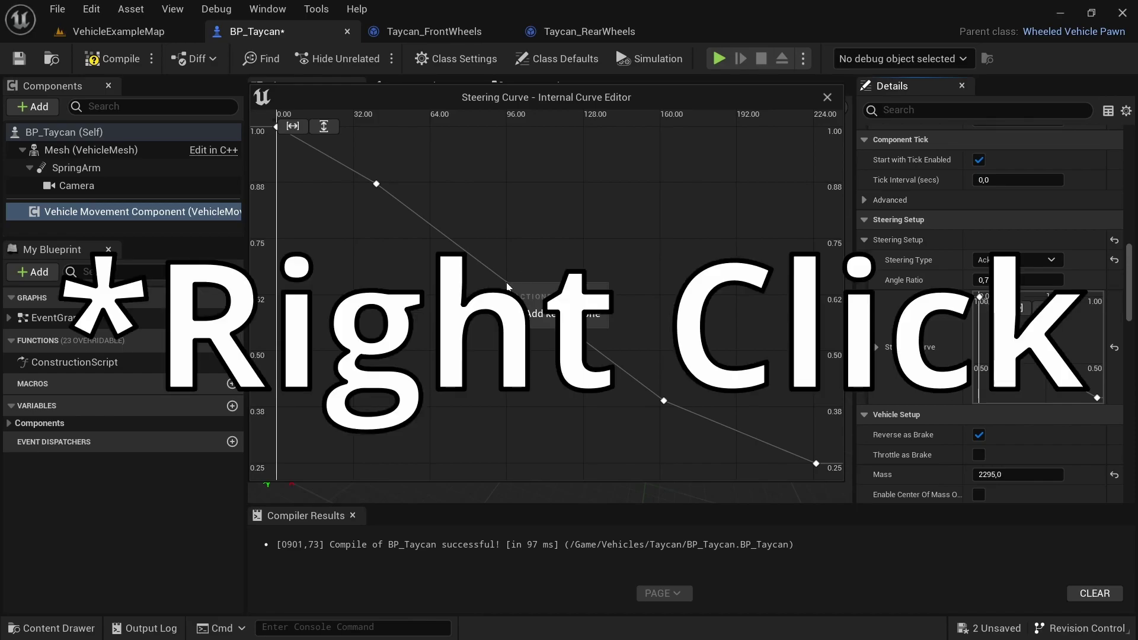
{"action": "left_click", "coordinate": [537, 313]}
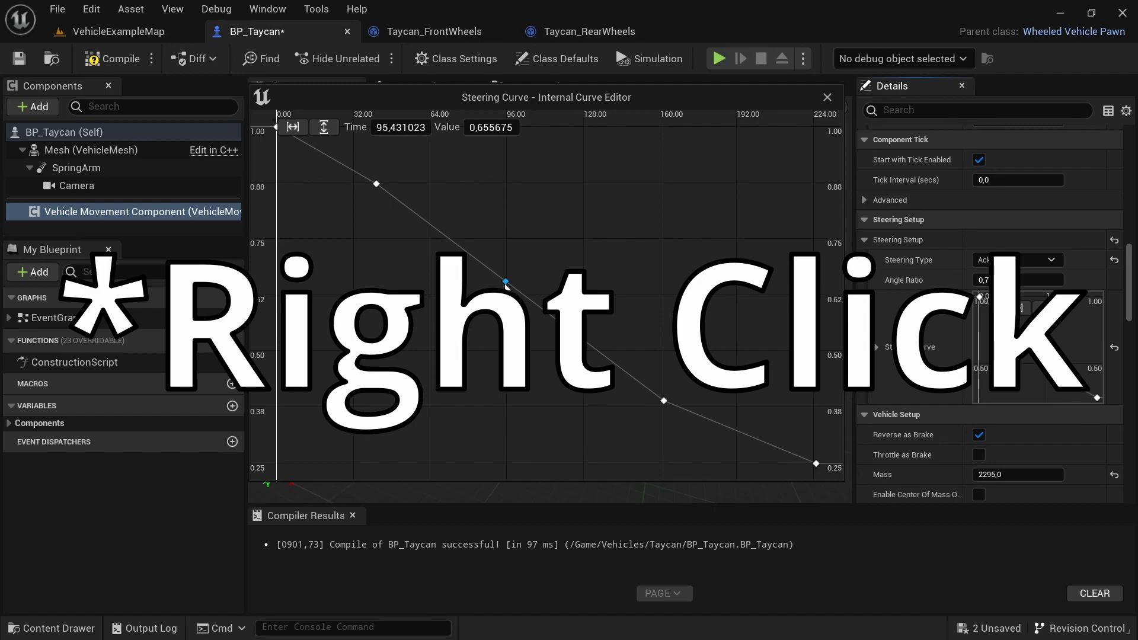
{"action": "mouse_move", "coordinate": [504, 297]}
{"action": "left_mouse_down"}
{"action": "mouse_move", "coordinate": [502, 333]}
{"action": "mouse_move", "coordinate": [515, 315]}
{"action": "left_mouse_up"}
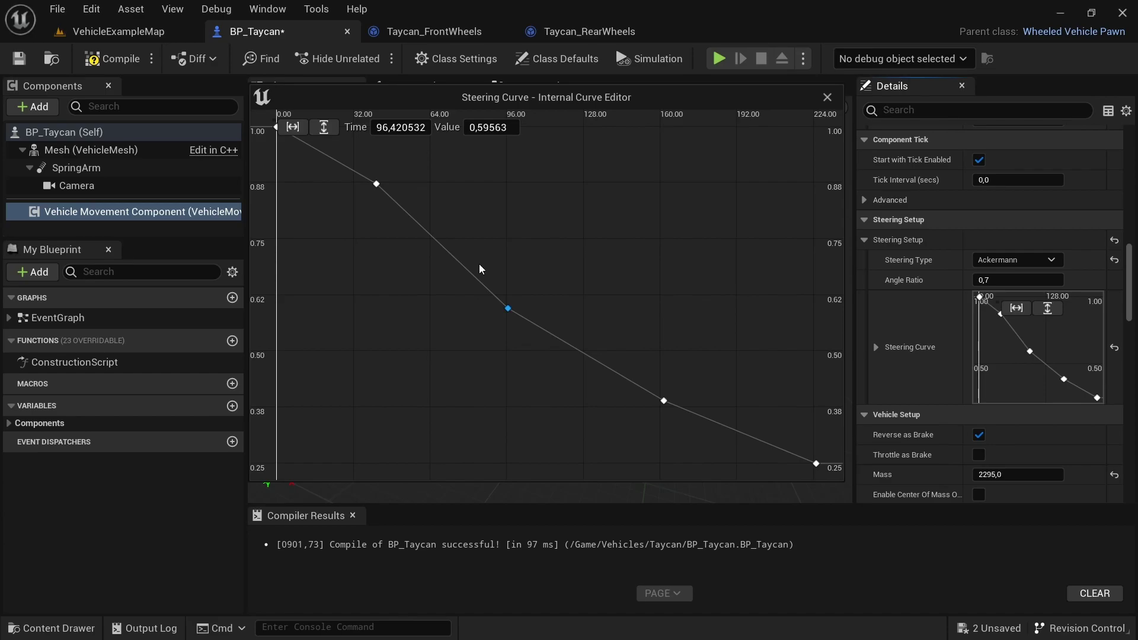
Switch to the blocklayer.com Gearing Analyzer in the browser and review its gauges, gear ratios, tire diameter, diff ratio and shift settings
{"action": "key", "text": "alt+Tab"}
{"action": "key", "text": "alt+Tab"}
{"action": "key", "text": "alt+Tab"}
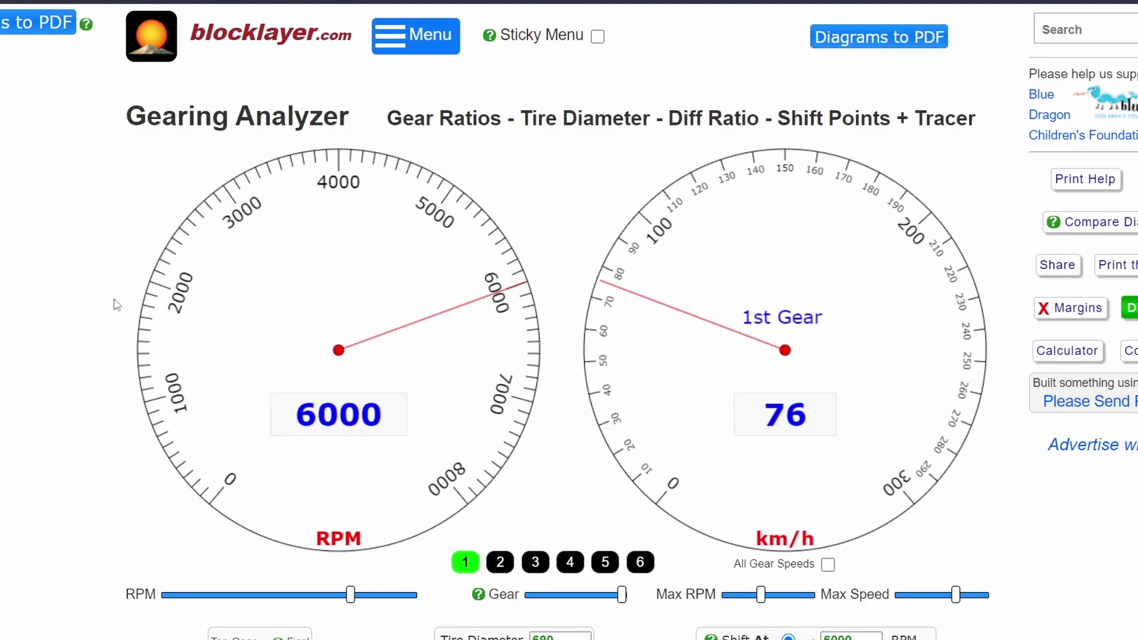
{"action": "scroll", "coordinate": [115, 303], "scroll_direction": "down", "scroll_amount": 8}
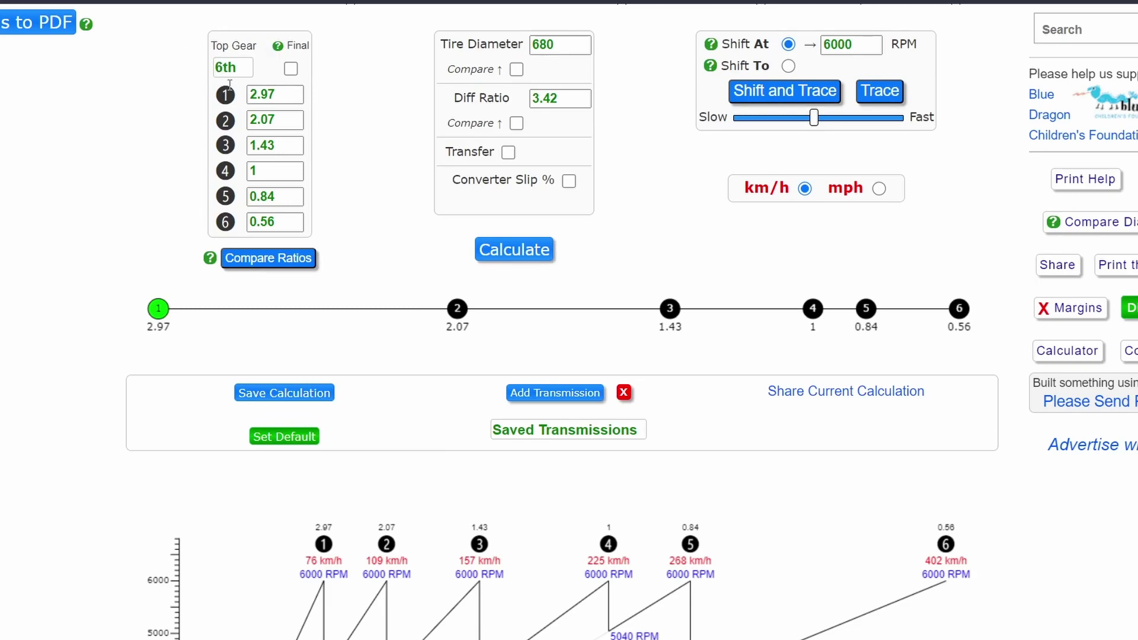
{"action": "left_click", "coordinate": [291, 94]}
{"action": "scroll", "coordinate": [634, 147], "scroll_direction": "up", "scroll_amount": 3}
{"action": "scroll", "coordinate": [634, 147], "scroll_direction": "up", "scroll_amount": 1}
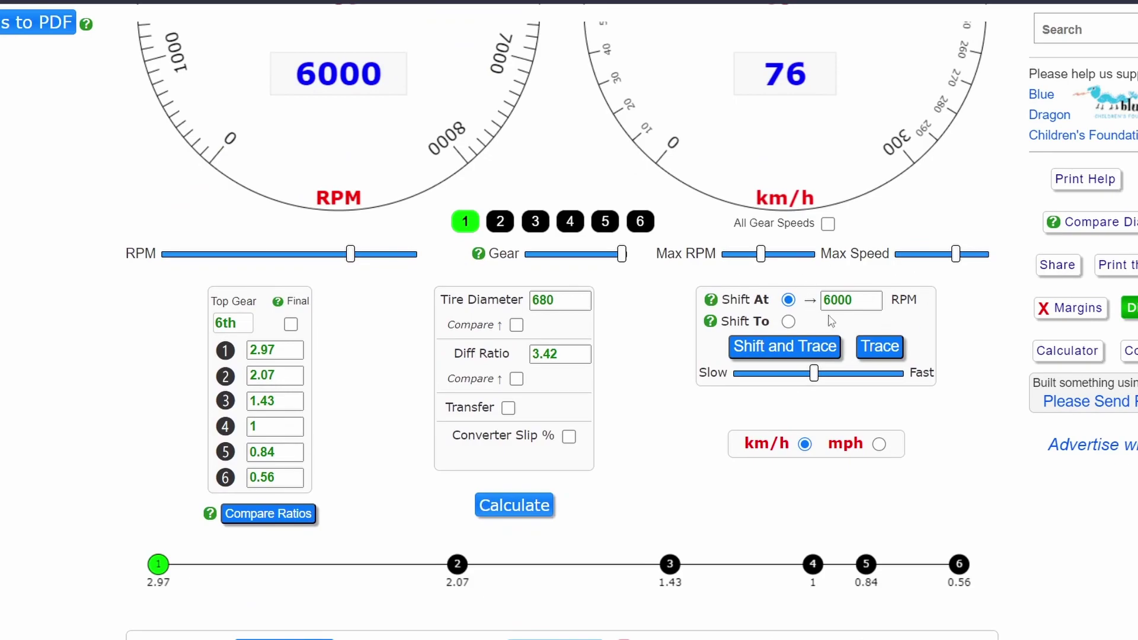
{"action": "scroll", "coordinate": [665, 345], "scroll_direction": "up", "scroll_amount": 4}
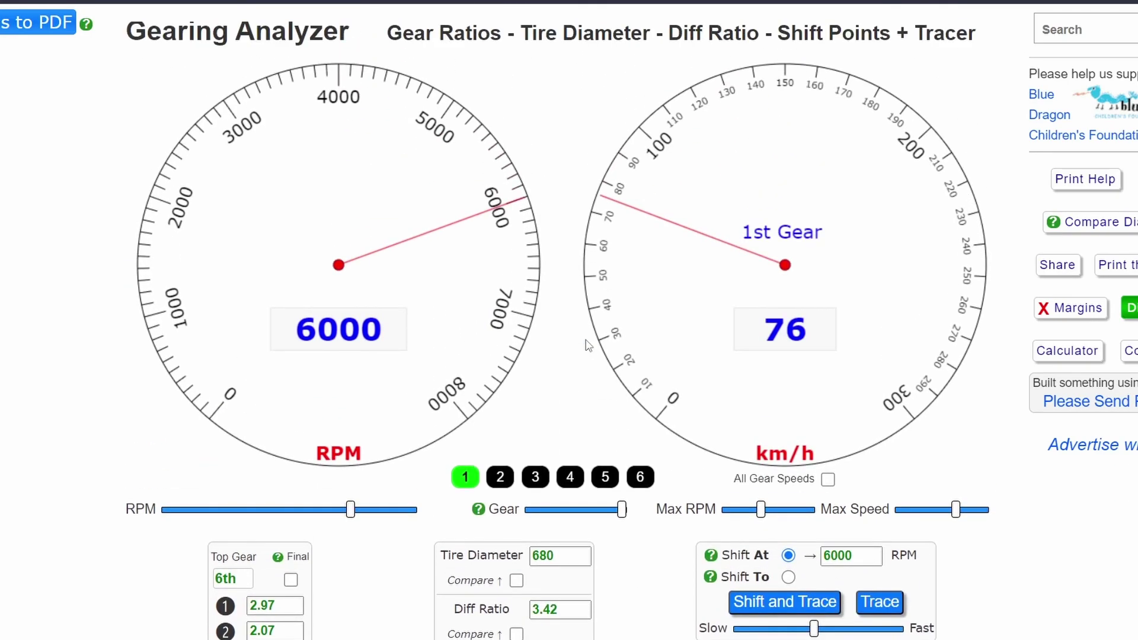
{"action": "scroll", "coordinate": [670, 415], "scroll_direction": "down", "scroll_amount": 1}
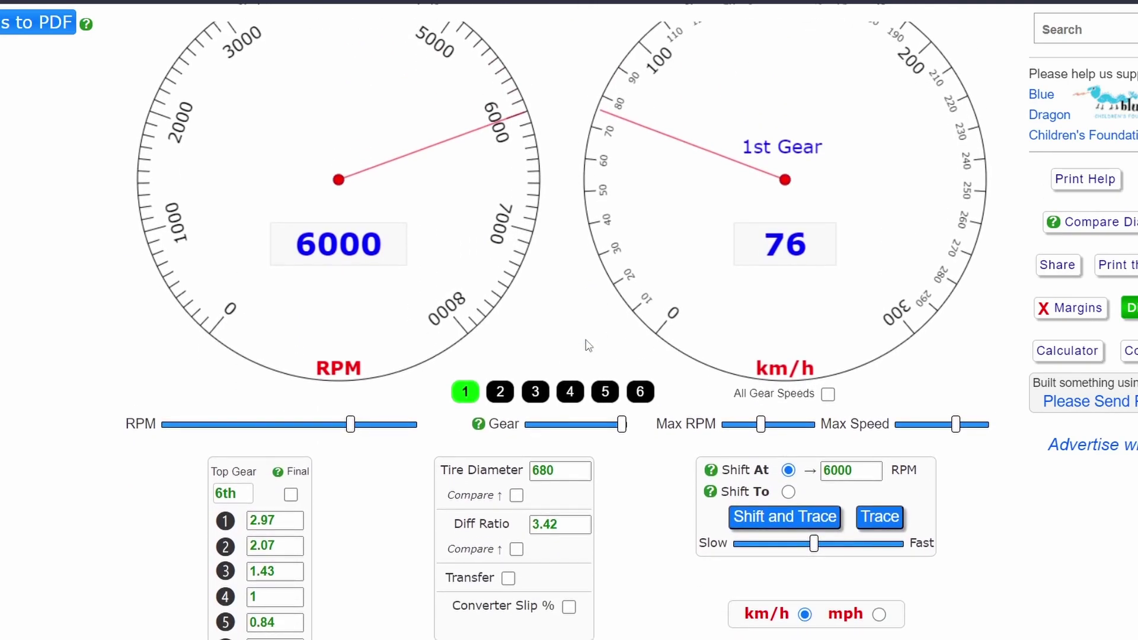
Run the shift and trace simulation with shifting at 6000 RPM and examine the RPM and speed gauges for each gear
{"action": "left_click", "coordinate": [804, 526]}
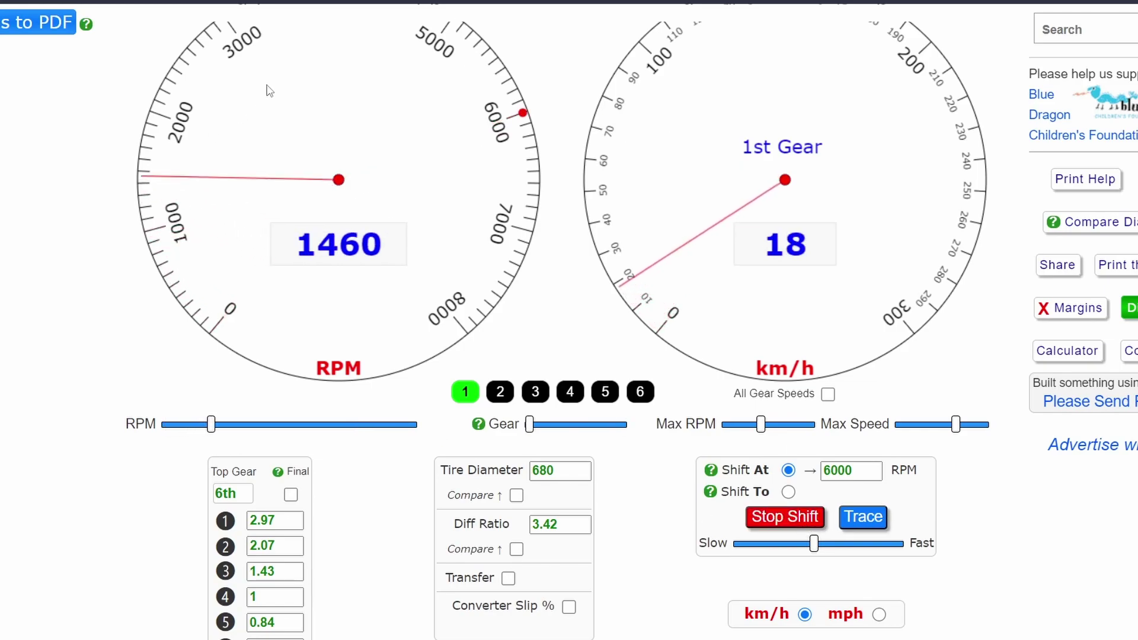
{"action": "left_click", "coordinate": [882, 522]}
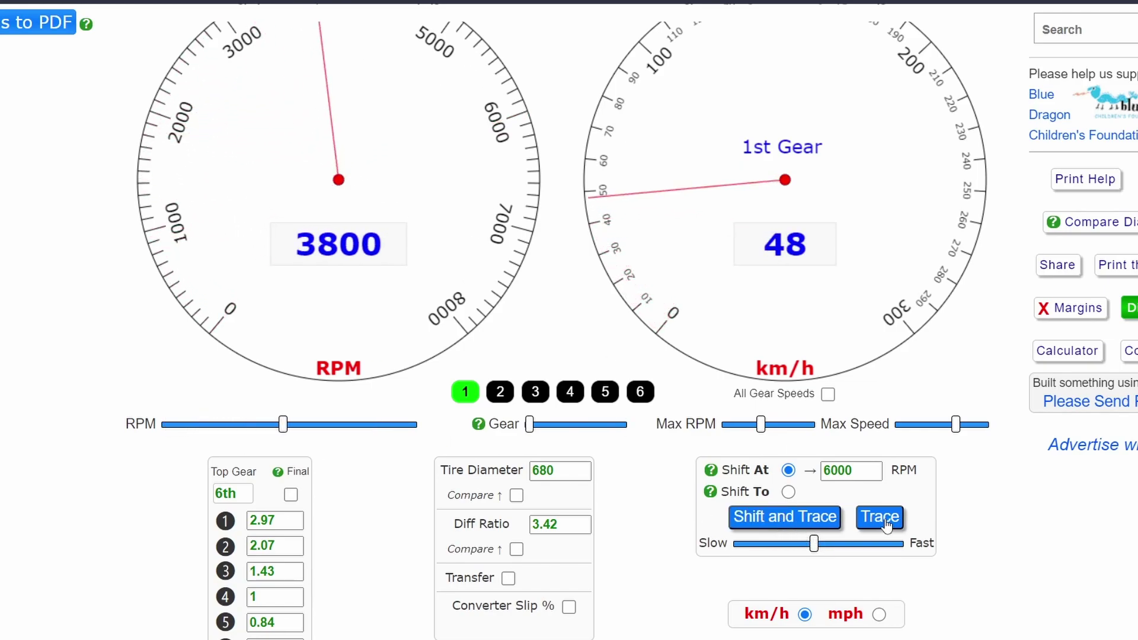
{"action": "scroll", "coordinate": [563, 389], "scroll_direction": "up", "scroll_amount": 2}
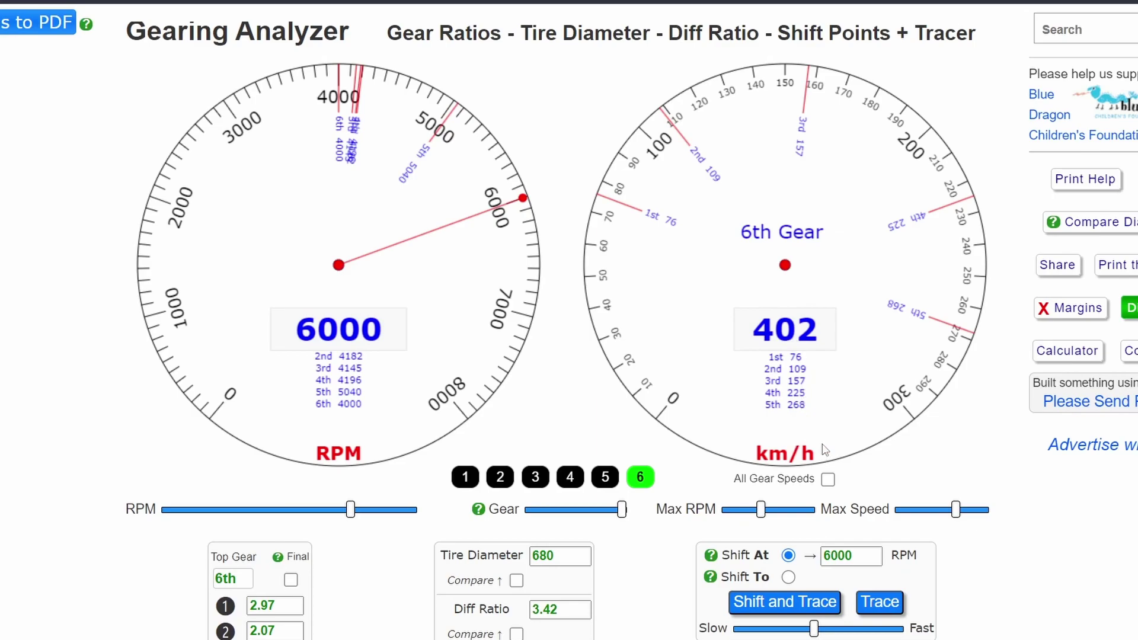
{"action": "scroll", "coordinate": [755, 506], "scroll_direction": "down", "scroll_amount": 1}
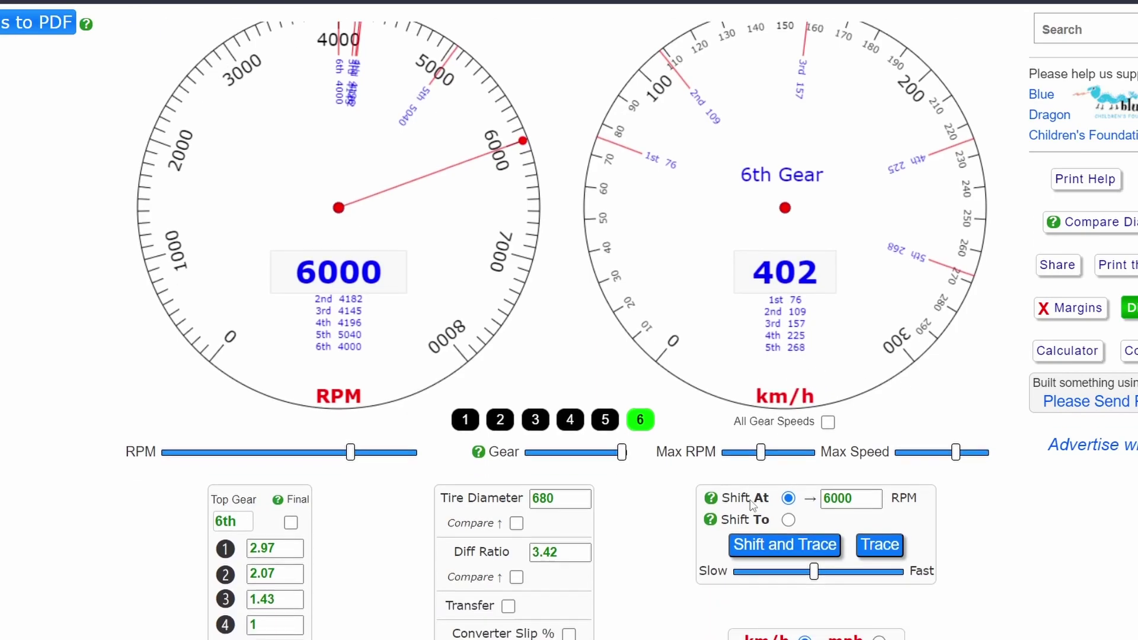
Review the shift graph and speed table, and apply the 265/60 R18 tire's 775 diameter to the gearing calculation
{"action": "scroll", "coordinate": [752, 505], "scroll_direction": "down", "scroll_amount": 3}
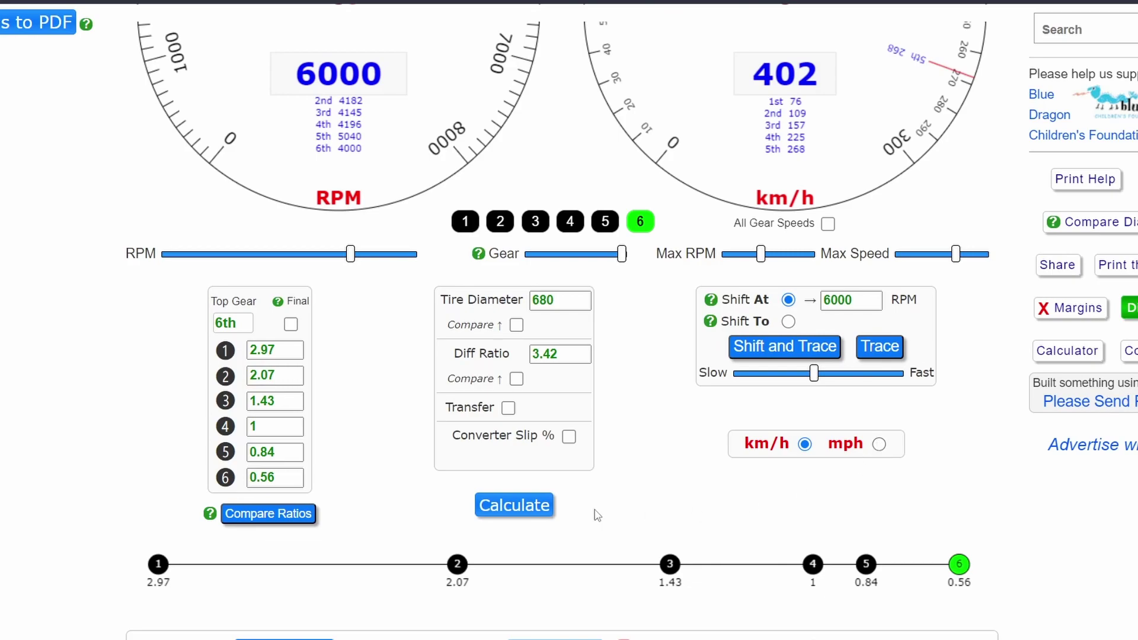
{"action": "scroll", "coordinate": [604, 507], "scroll_direction": "down", "scroll_amount": 8}
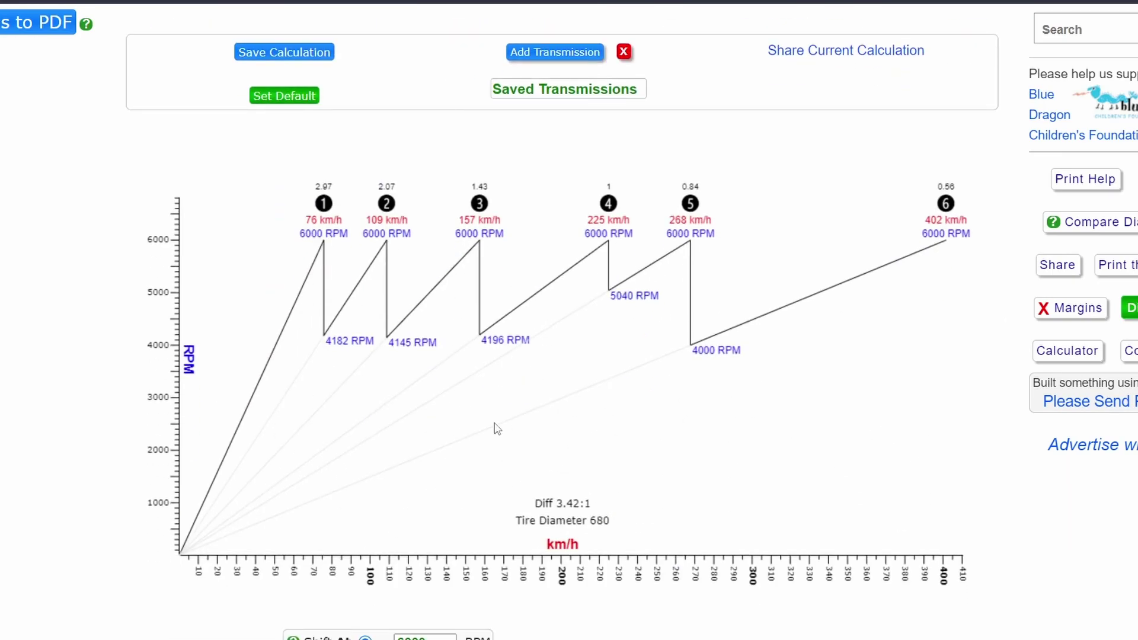
{"action": "scroll", "coordinate": [497, 428], "scroll_direction": "up", "scroll_amount": 8}
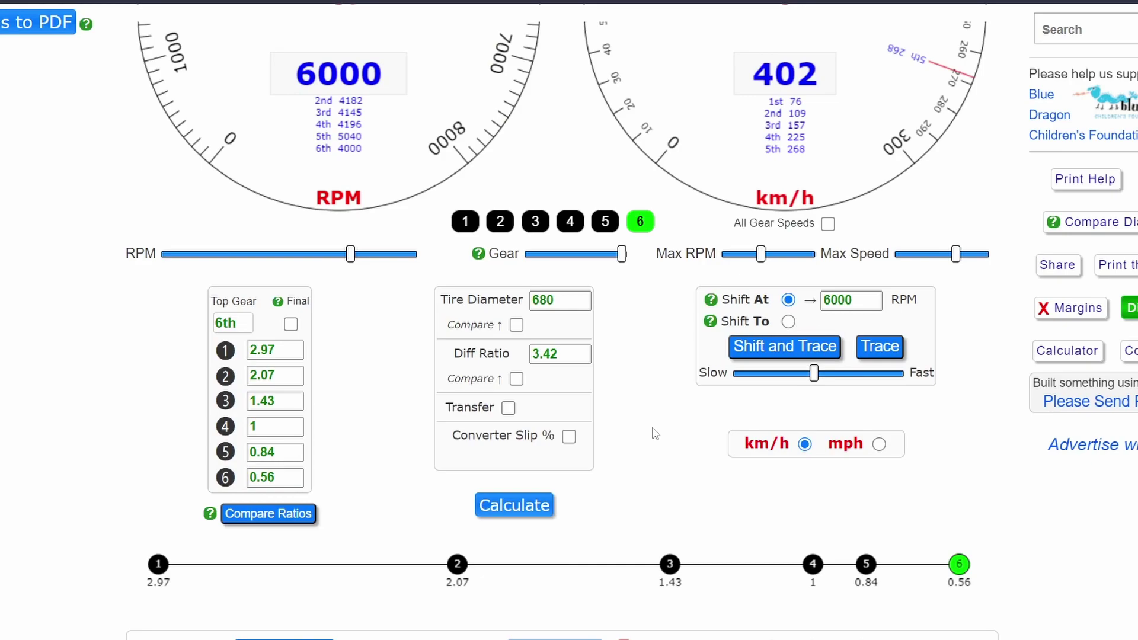
{"action": "scroll", "coordinate": [648, 473], "scroll_direction": "down", "scroll_amount": 7}
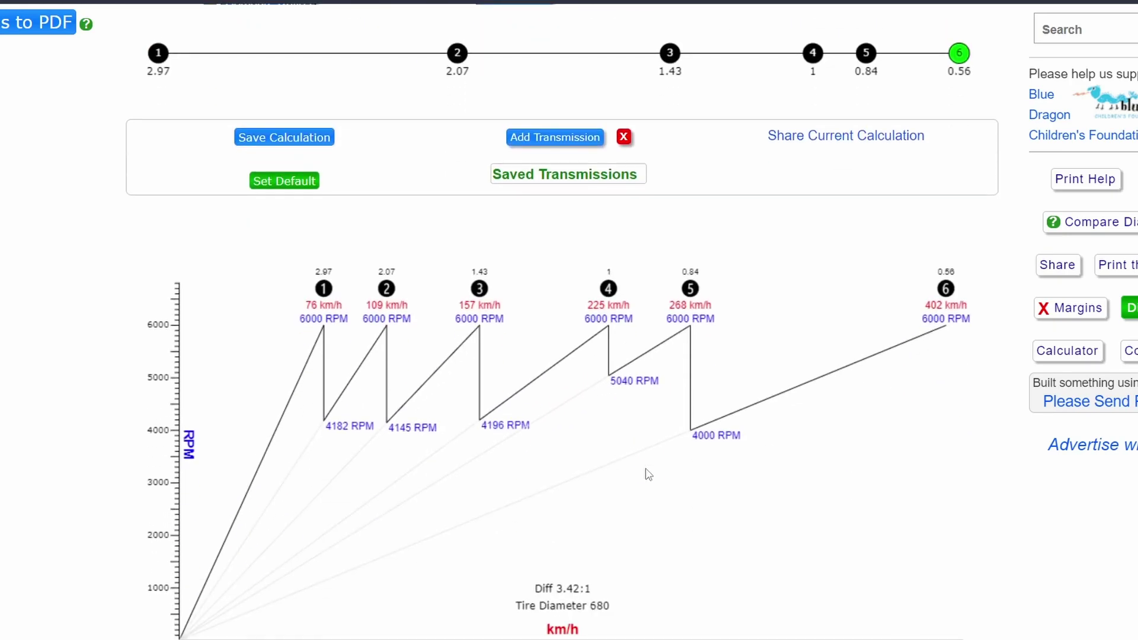
{"action": "scroll", "coordinate": [648, 474], "scroll_direction": "down", "scroll_amount": 8}
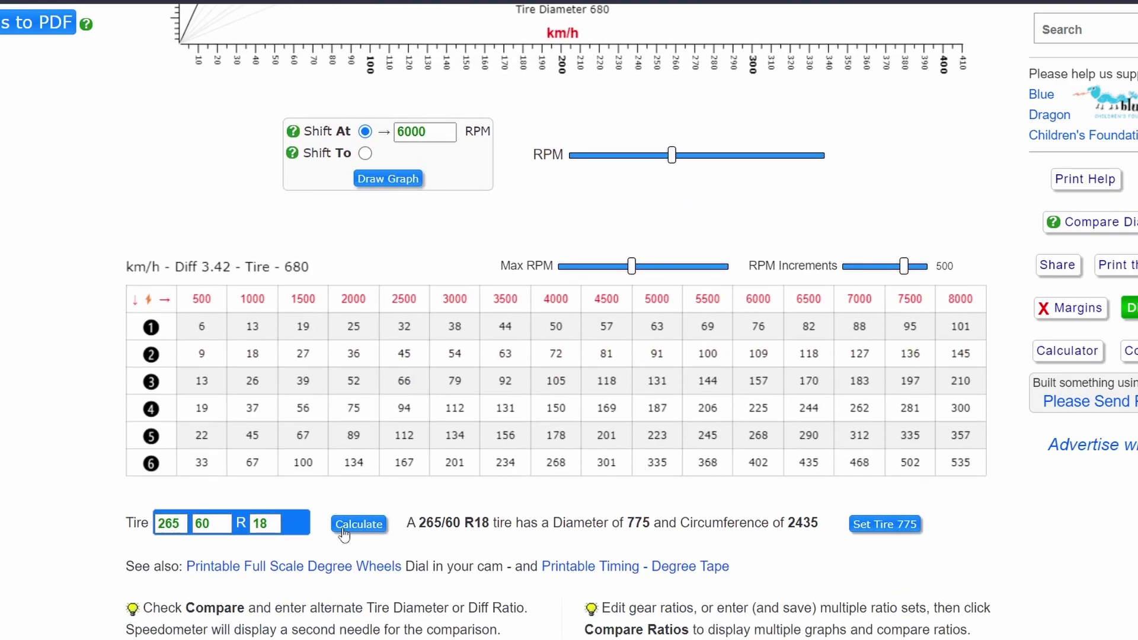
{"action": "left_click", "coordinate": [897, 530]}
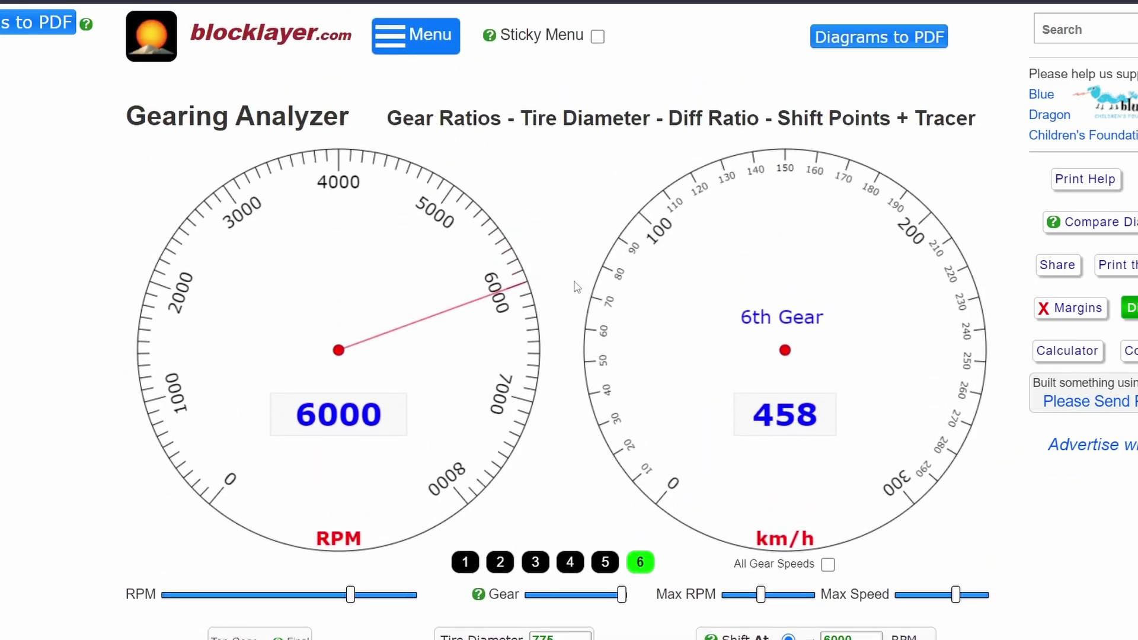
Switch back to Unreal Editor, close the steering curve editor, and review the Vehicle Setup properties
{"action": "key", "text": "alt+Tab"}
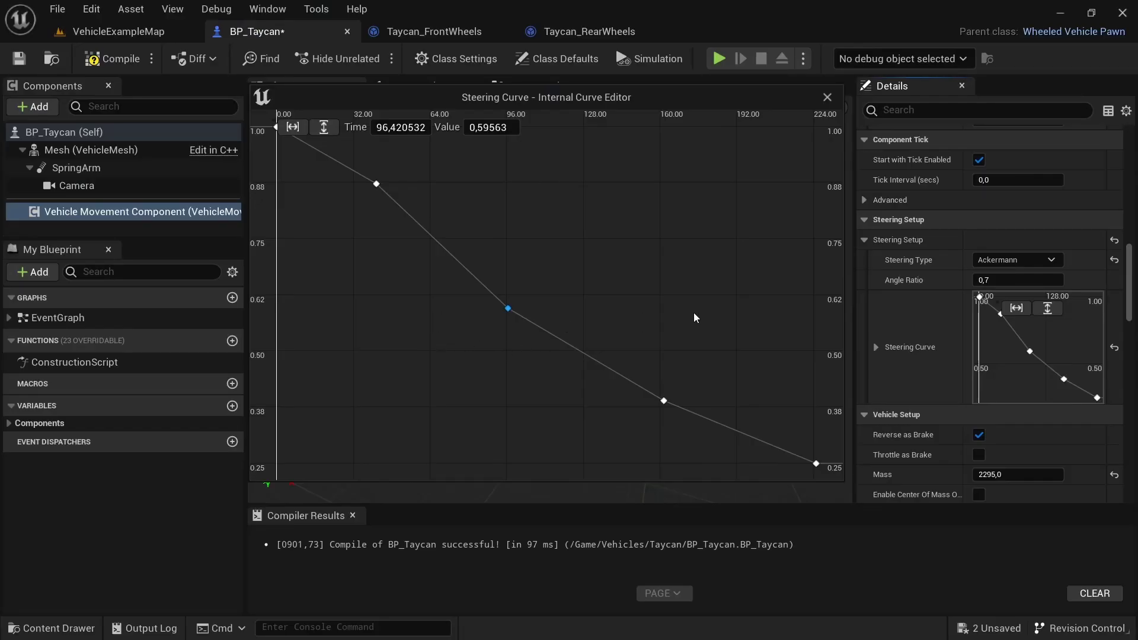
{"action": "left_click", "coordinate": [828, 98]}
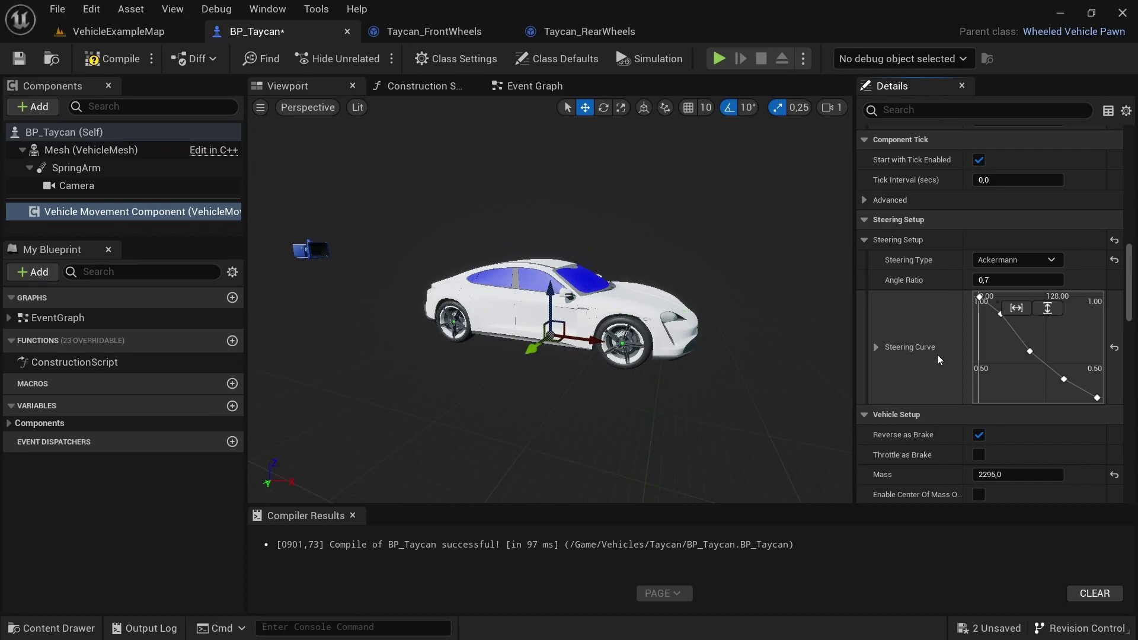
{"action": "scroll", "coordinate": [930, 317], "scroll_direction": "down", "scroll_amount": 2}
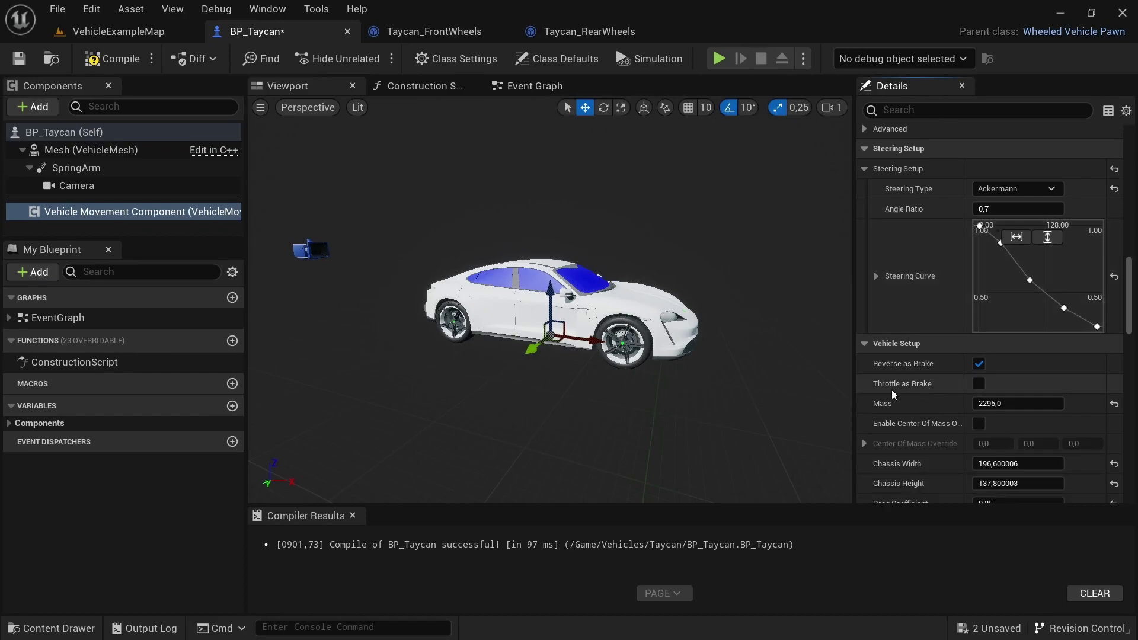
{"action": "scroll", "coordinate": [901, 362], "scroll_direction": "down", "scroll_amount": 4}
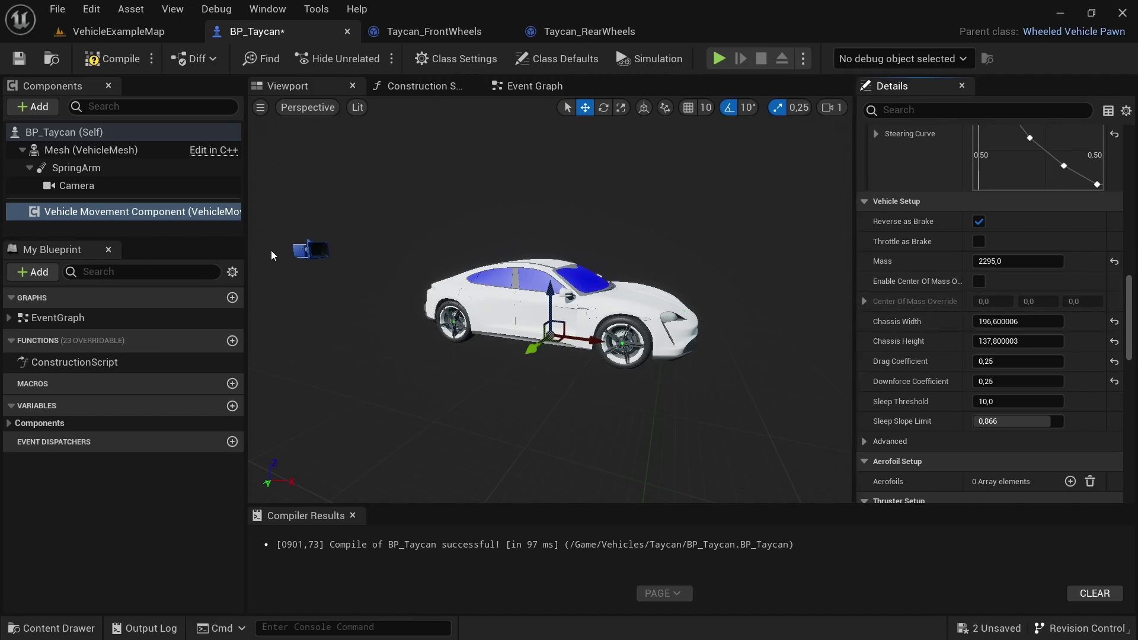
Save BP_Taycan and test-drive the car in VehicleExampleMap to examine its handling, then end the play session
{"action": "left_click", "coordinate": [19, 59]}
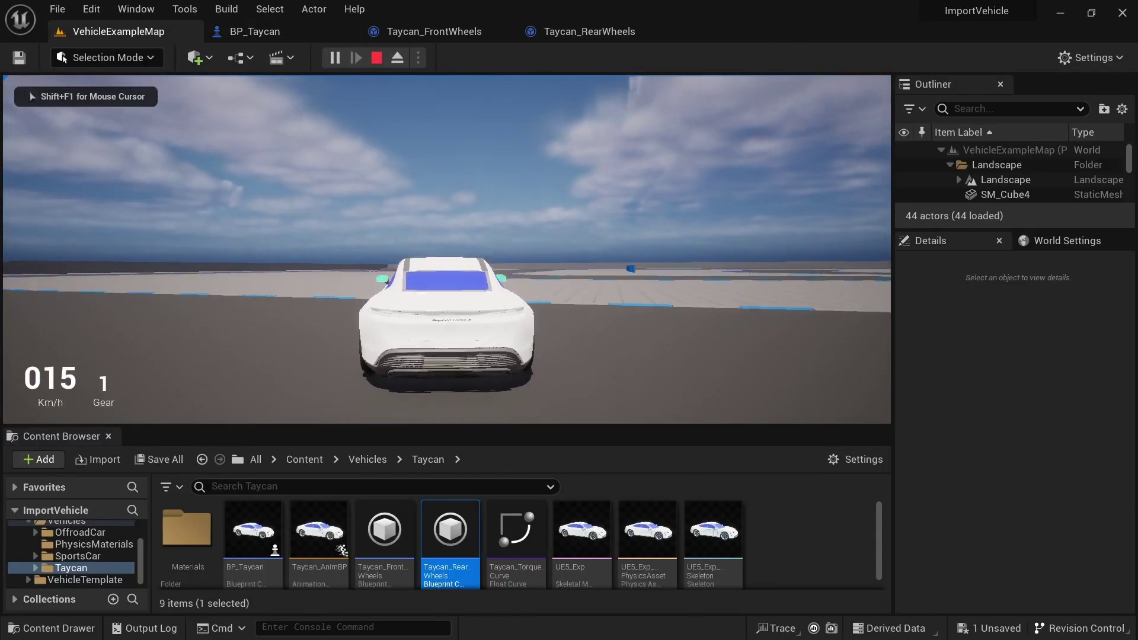
{"action": "key", "text": "w"}
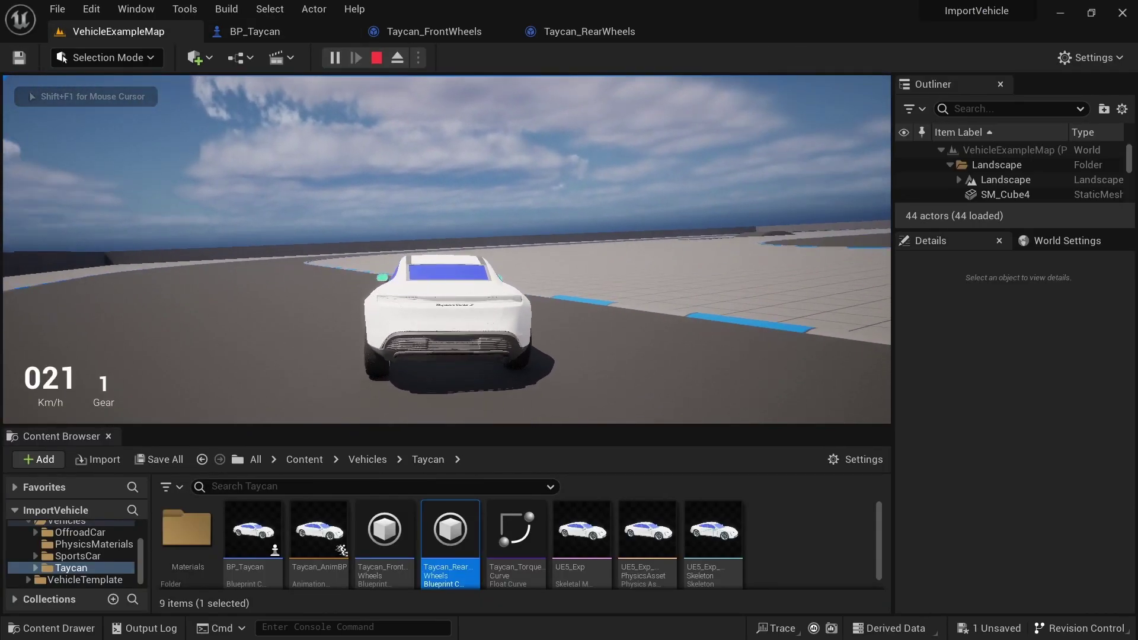
{"action": "key", "text": "w"}
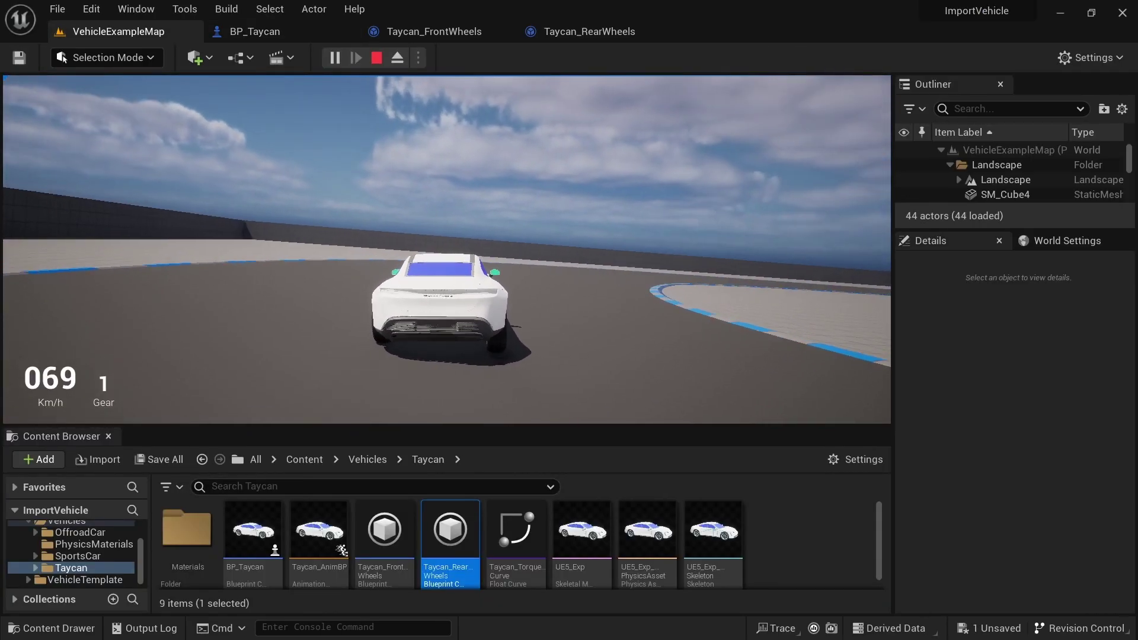
{"action": "key", "text": "w"}
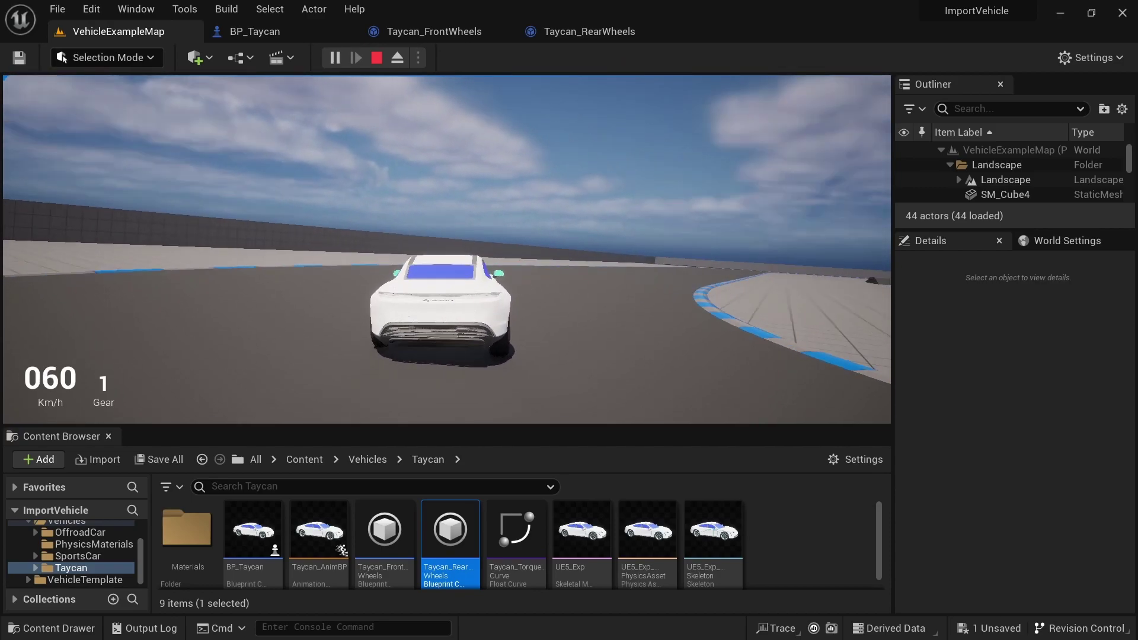
{"action": "key", "text": "w"}
{"action": "key", "text": "Escape"}
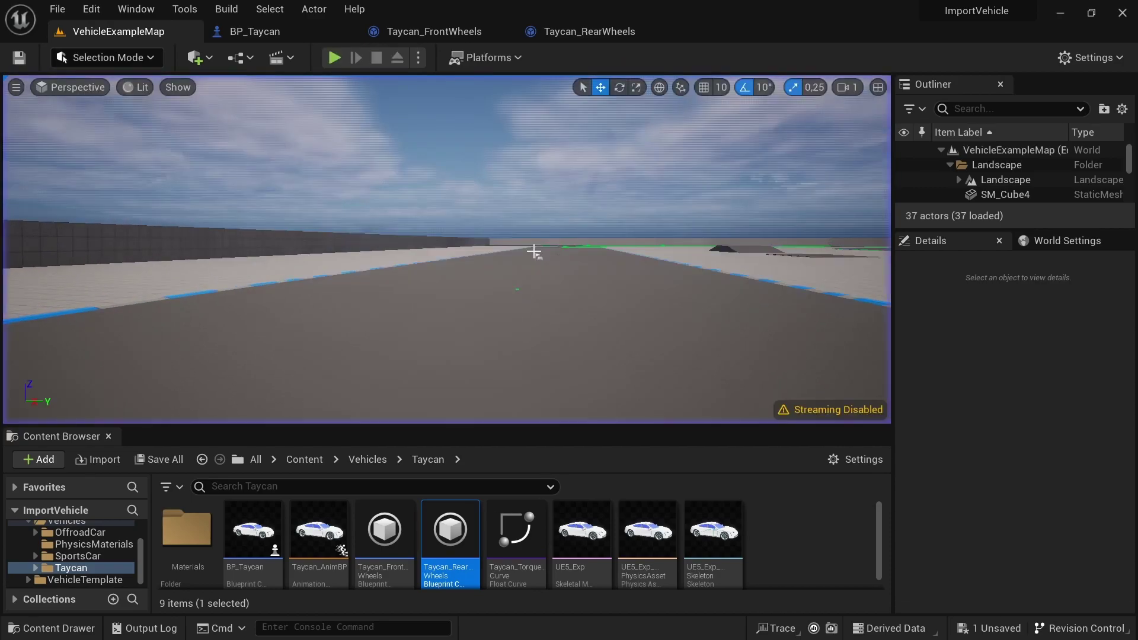
Enable the center of mass override in BP_Taycan's Vehicle Setup and set its Z value to -50
{"action": "left_click", "coordinate": [281, 39]}
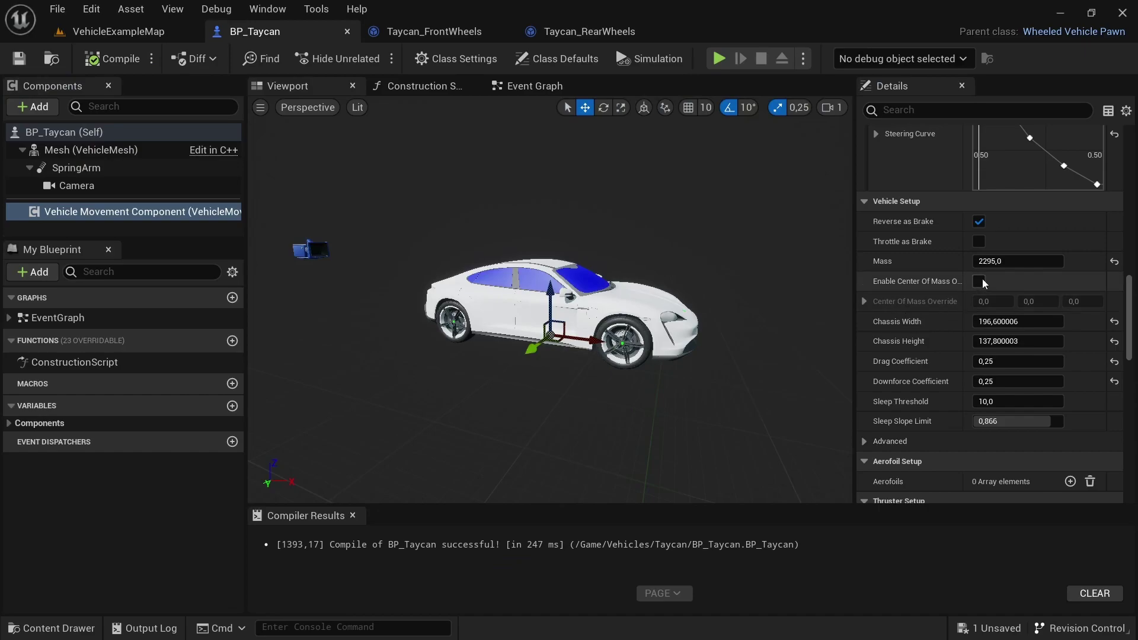
{"action": "left_click", "coordinate": [1083, 302]}
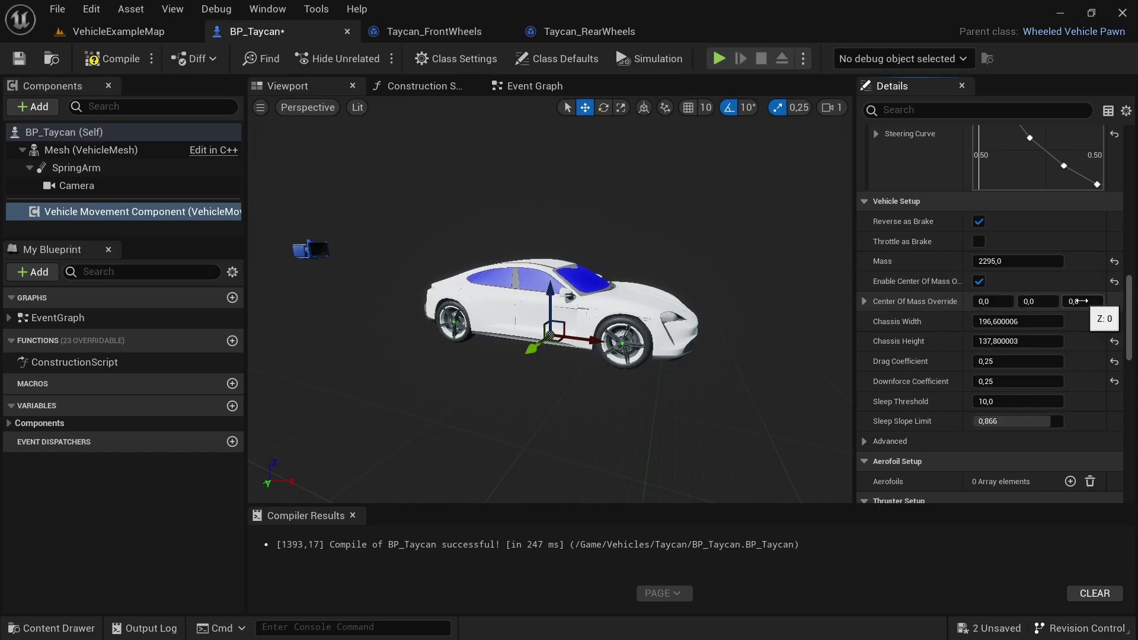
{"action": "type", "text": "-50"}
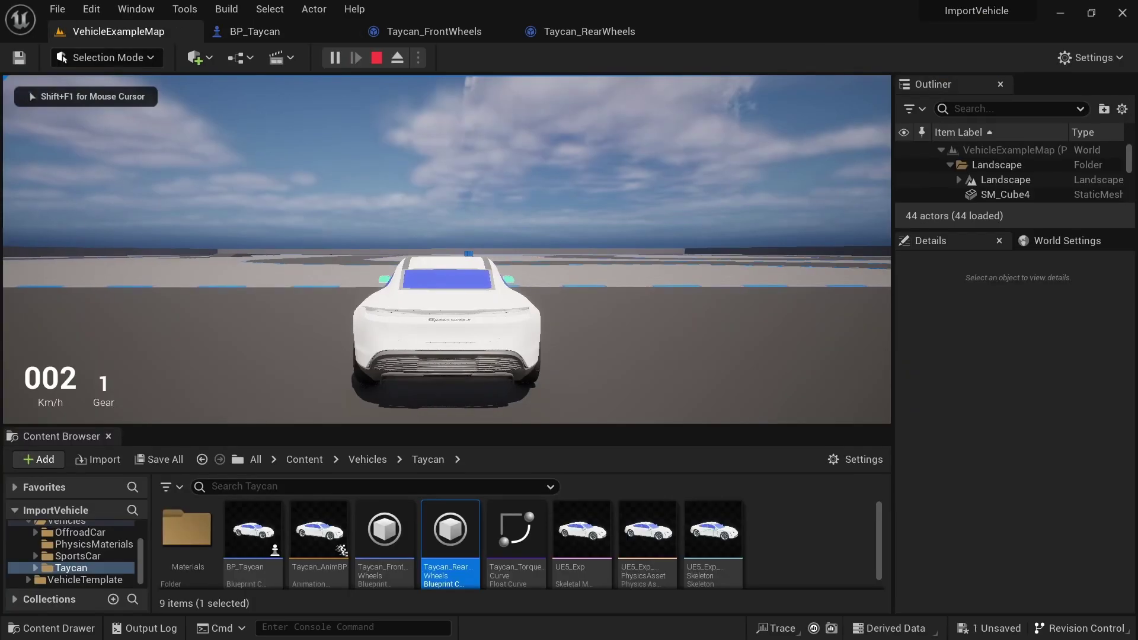
Test-drive the car with the lowered center of mass along the track, then end the play session
{"action": "key", "text": "w"}
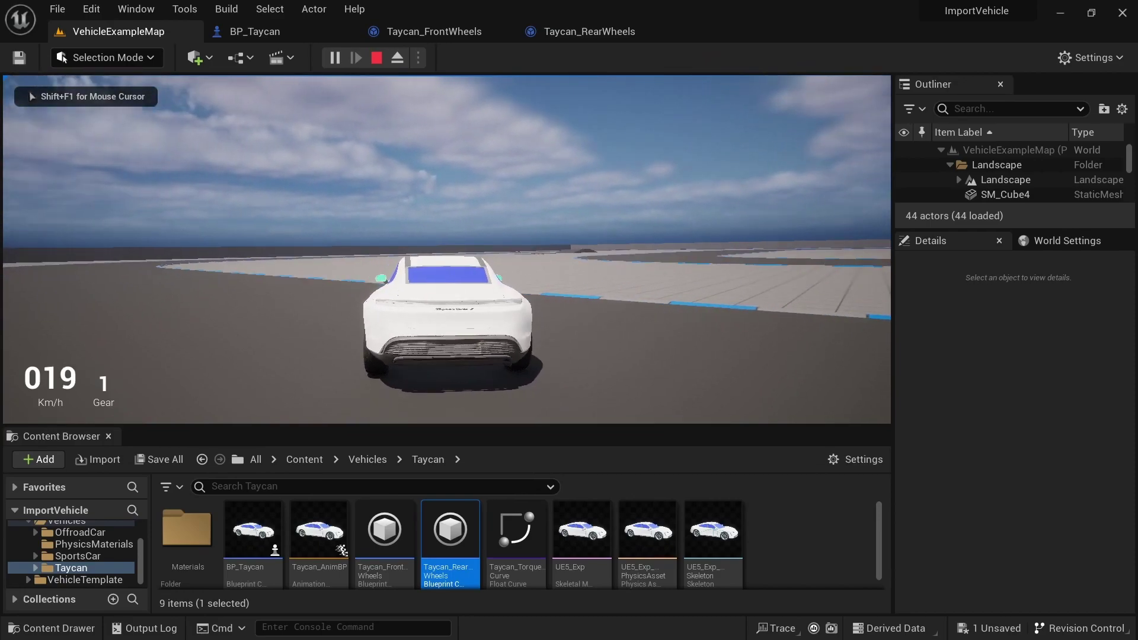
{"action": "key", "text": "w"}
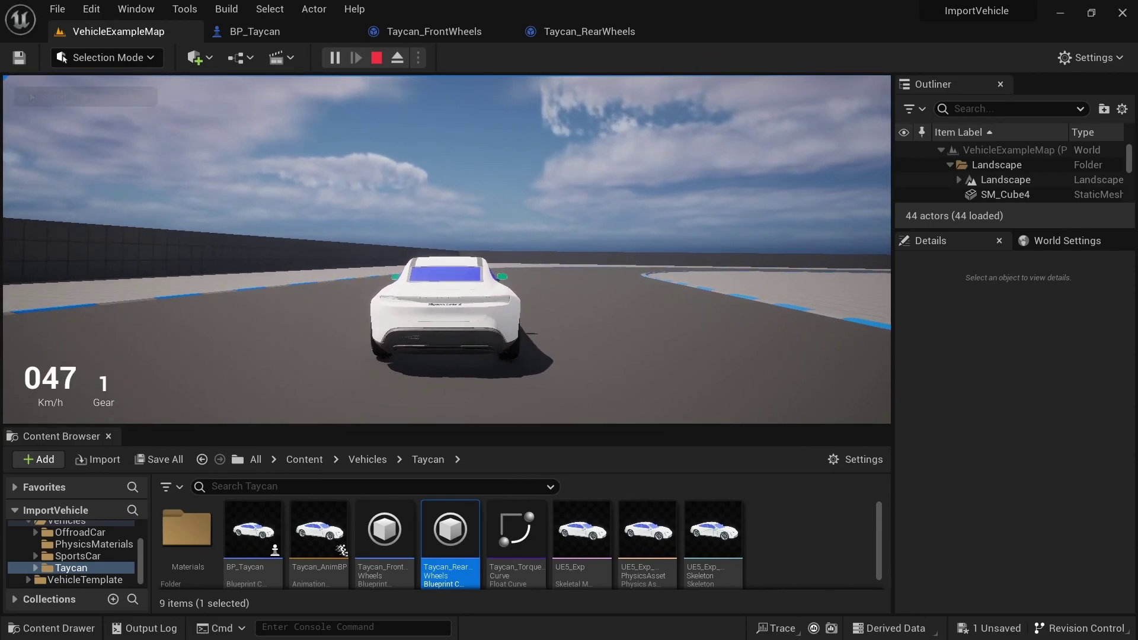
{"action": "key", "text": "w"}
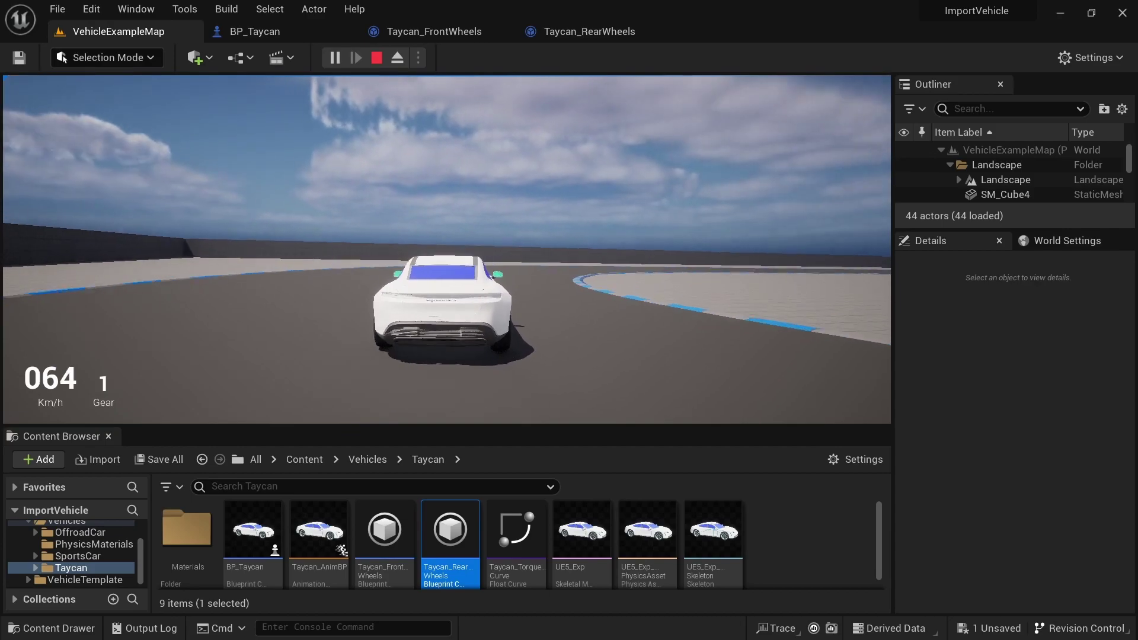
{"action": "key", "text": "w"}
{"action": "key", "text": "Escape"}
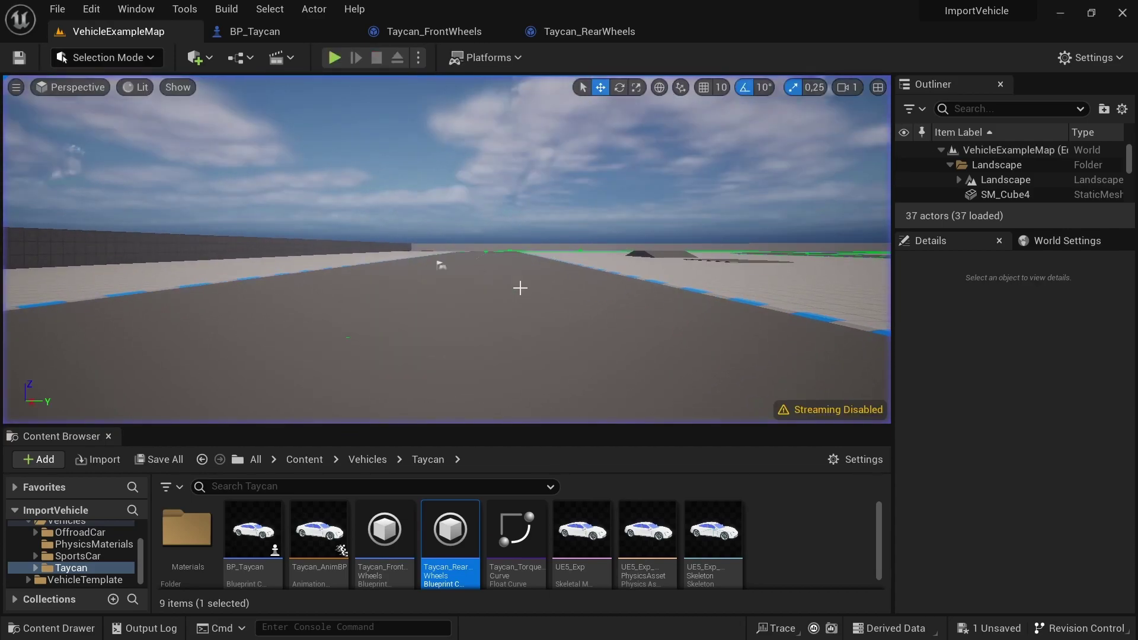
Disable the center of mass override in BP_Taycan, review the remaining vehicle movement settings, and save the blueprint
{"action": "left_click", "coordinate": [255, 31]}
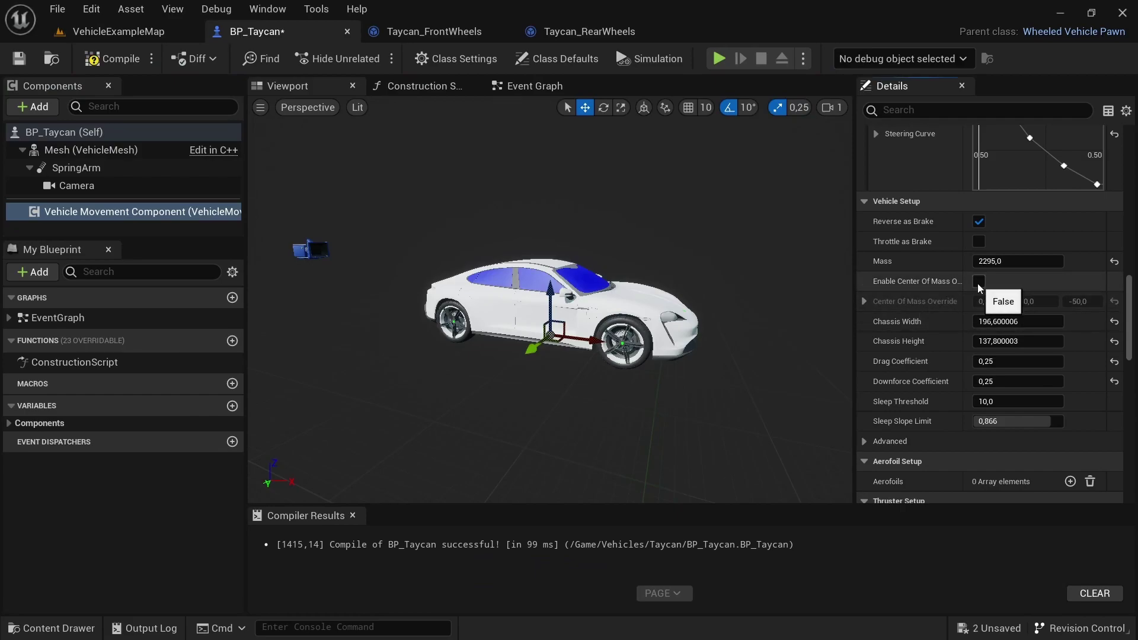
{"action": "scroll", "coordinate": [978, 288], "scroll_direction": "down", "scroll_amount": 5}
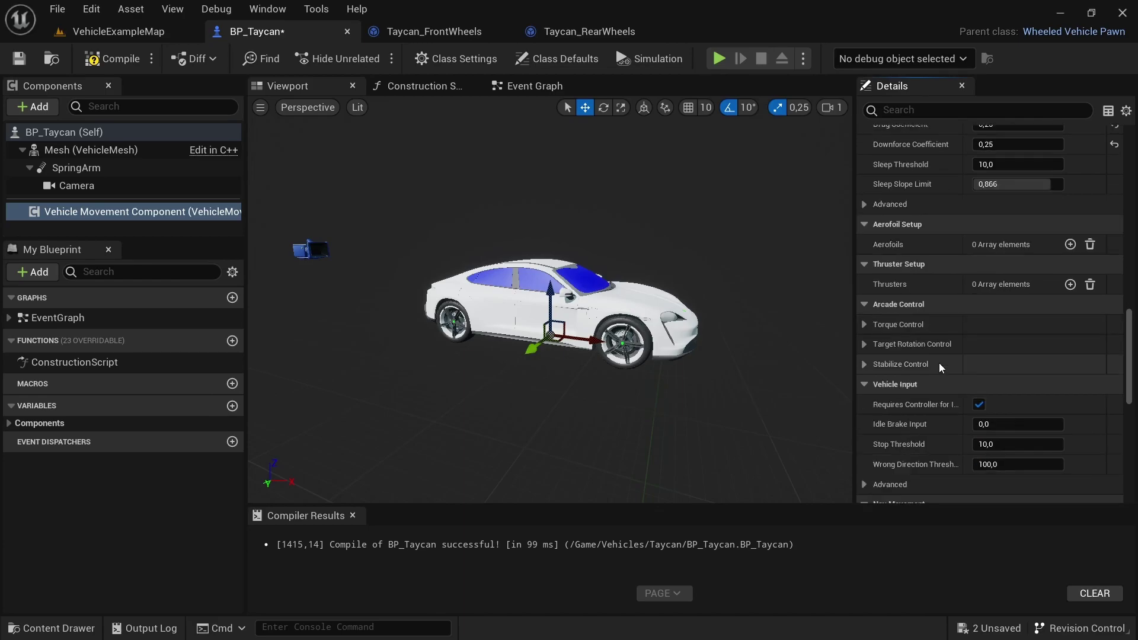
{"action": "scroll", "coordinate": [928, 350], "scroll_direction": "down", "scroll_amount": 5}
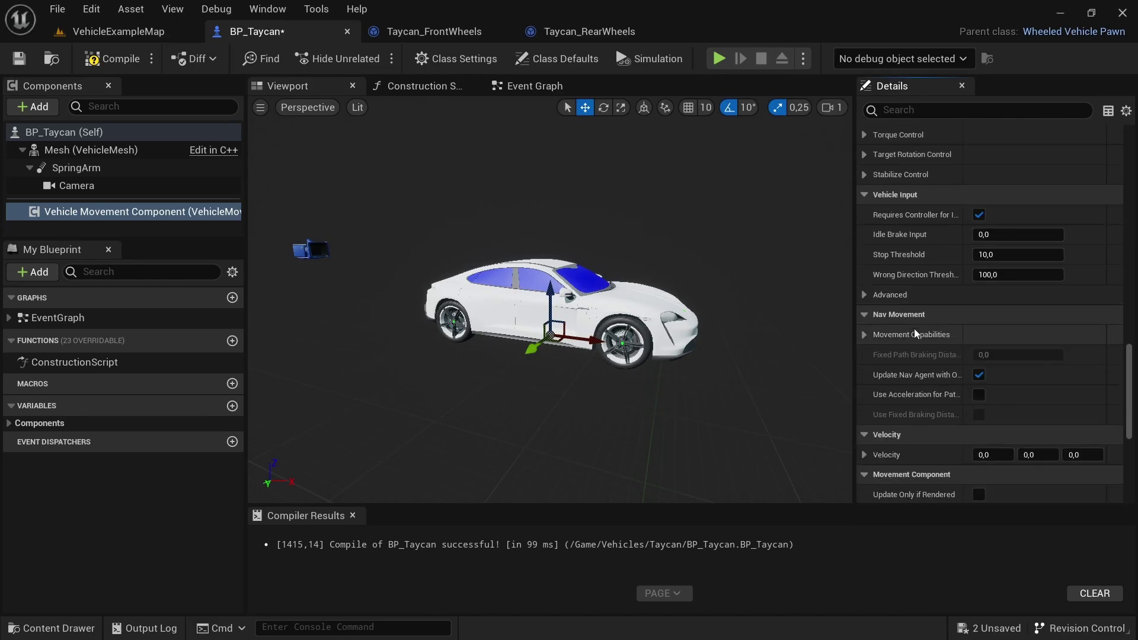
{"action": "left_click", "coordinate": [19, 58]}
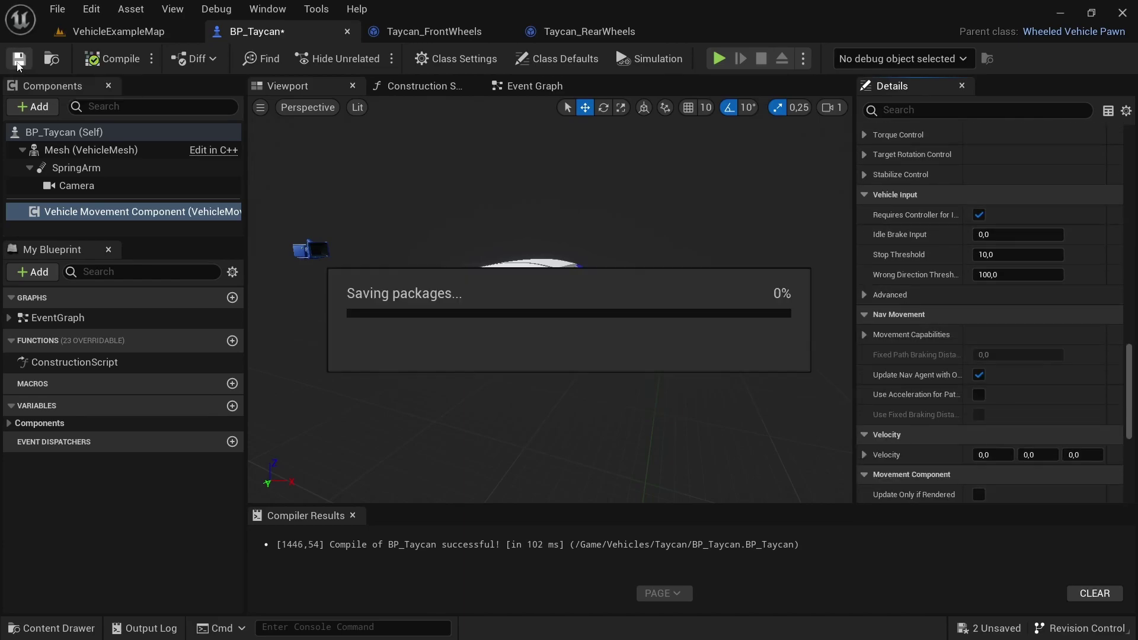
Set the Cornering Stiffness of Taycan_FrontWheels to 2000 and try adjusting its Side Slip Modifier
{"action": "left_click", "coordinate": [429, 37]}
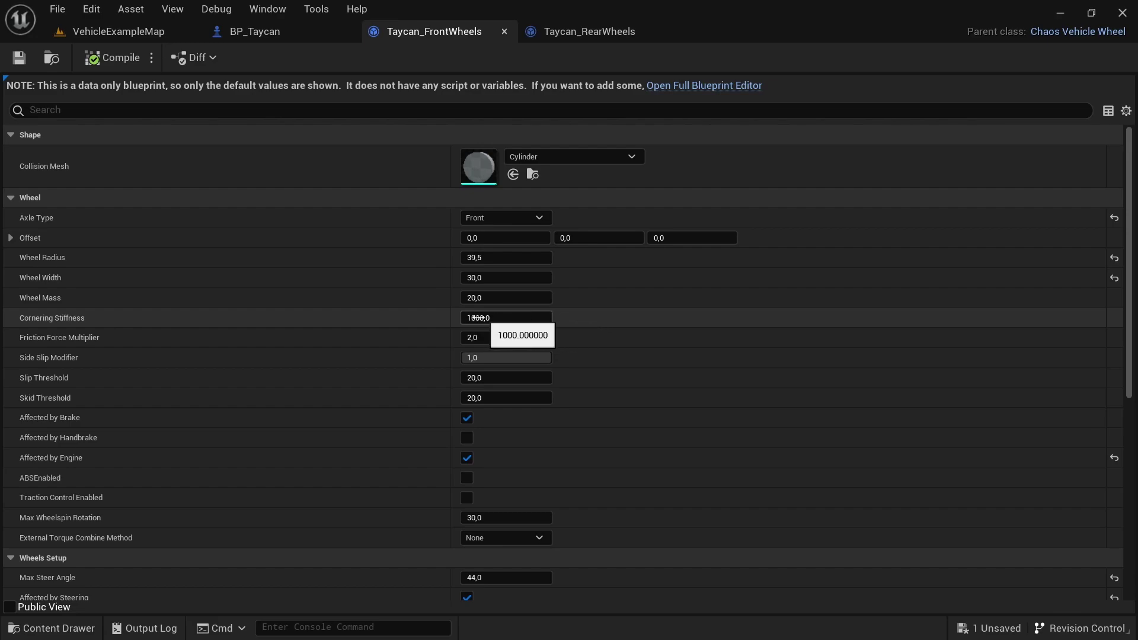
{"action": "left_click", "coordinate": [503, 319]}
{"action": "type", "text": "2000"}
{"action": "key", "text": "Return"}
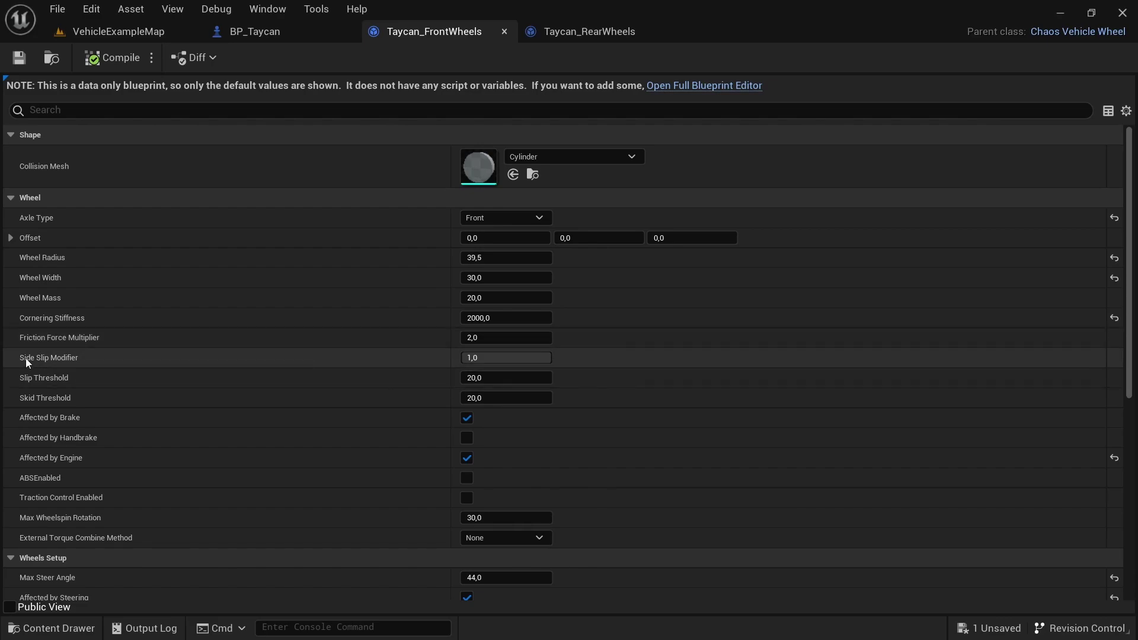
{"action": "mouse_move", "coordinate": [24, 362]}
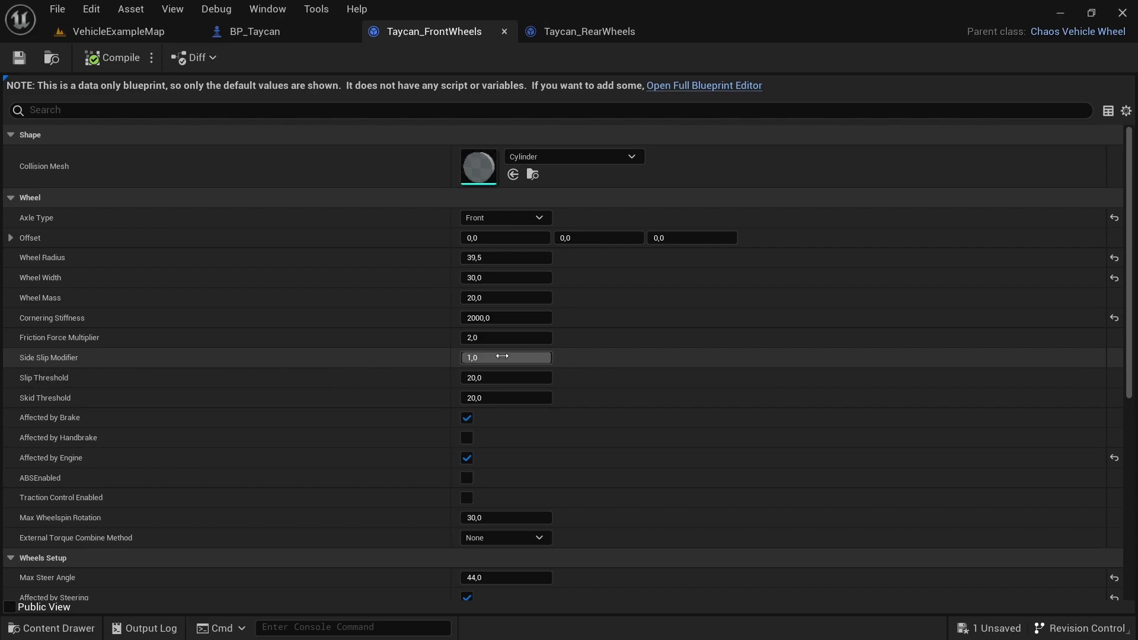
{"action": "mouse_move", "coordinate": [513, 355]}
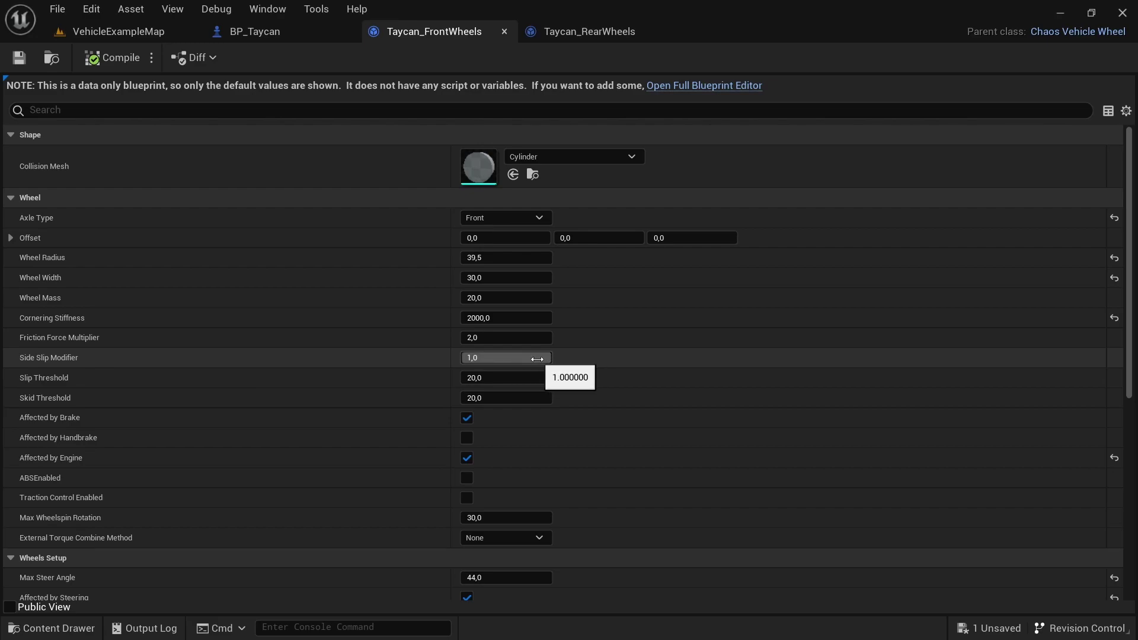
{"action": "left_click_drag", "start_coordinate": [534, 360], "coordinate": [498, 359]}
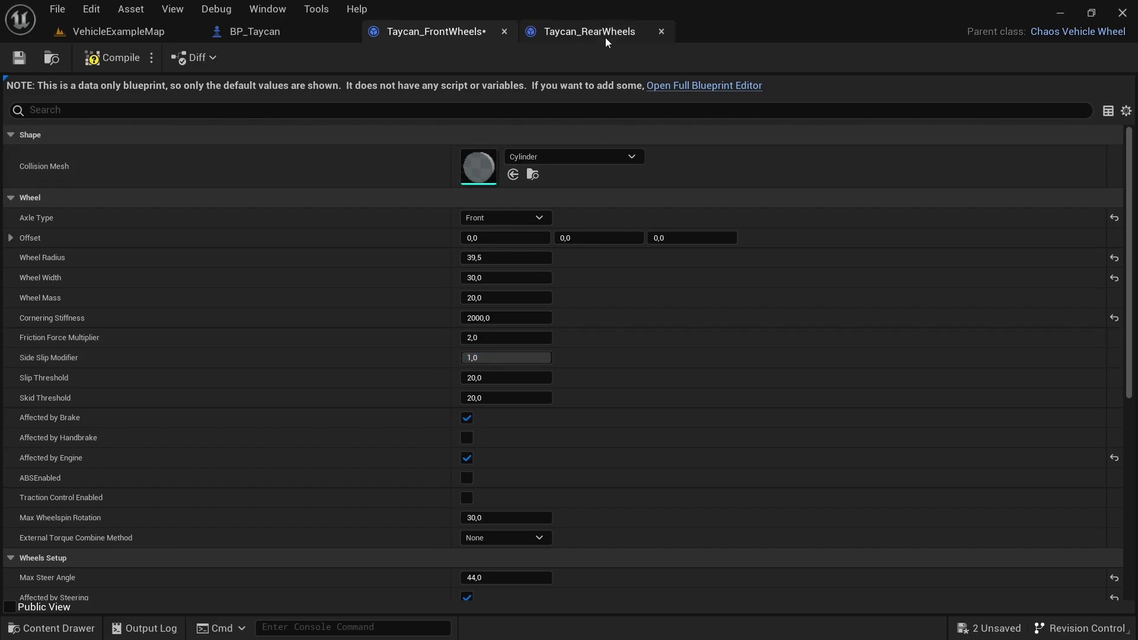
Set the Side Slip Modifier of Taycan_RearWheels to 0, then save both wheel blueprints
{"action": "left_click", "coordinate": [589, 31]}
{"action": "left_click_drag", "start_coordinate": [537, 359], "coordinate": [504, 359]}
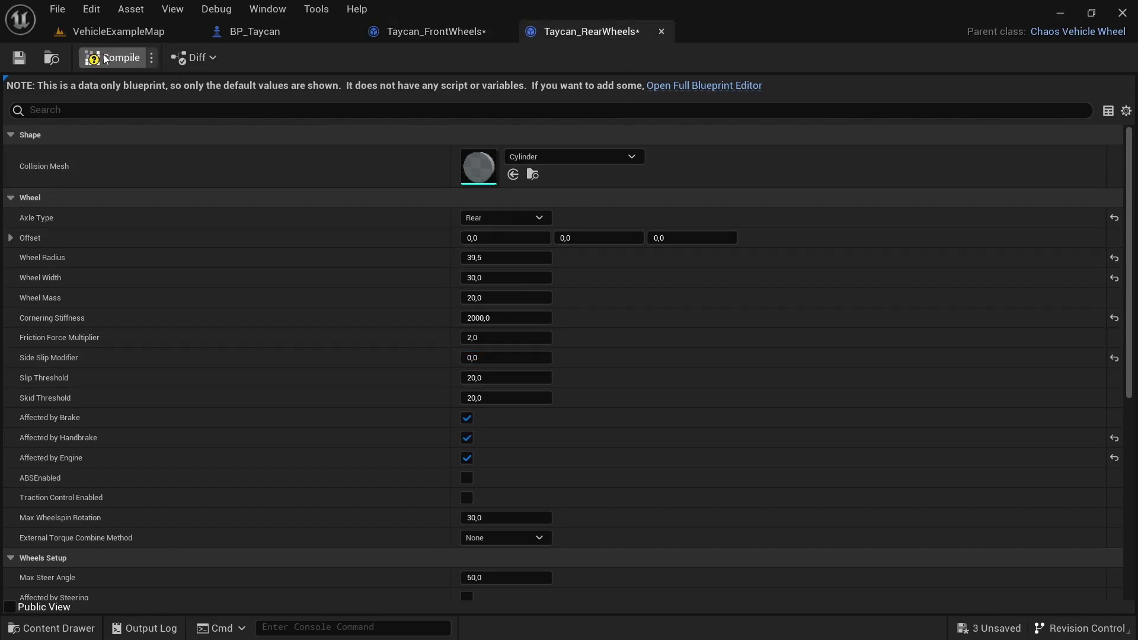
{"action": "left_click", "coordinate": [434, 31]}
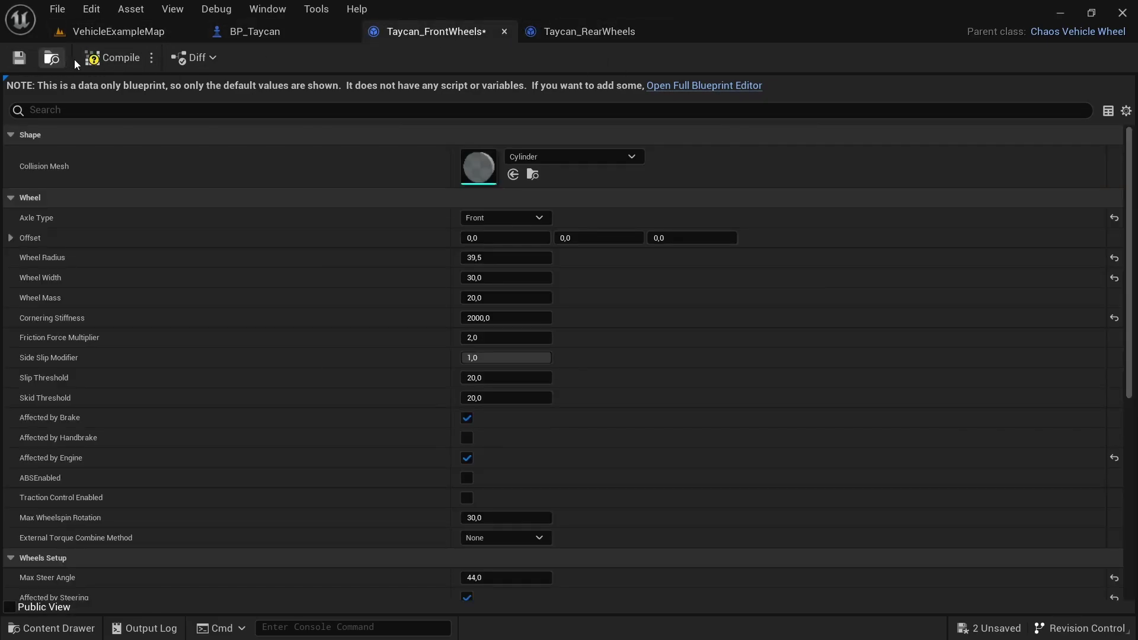
{"action": "left_click", "coordinate": [19, 57]}
Play VehicleExampleMap and test the changed wheel slip by accelerating, steering both ways and braking, then end the session
{"action": "left_click", "coordinate": [119, 32]}
{"action": "key", "text": "w"}
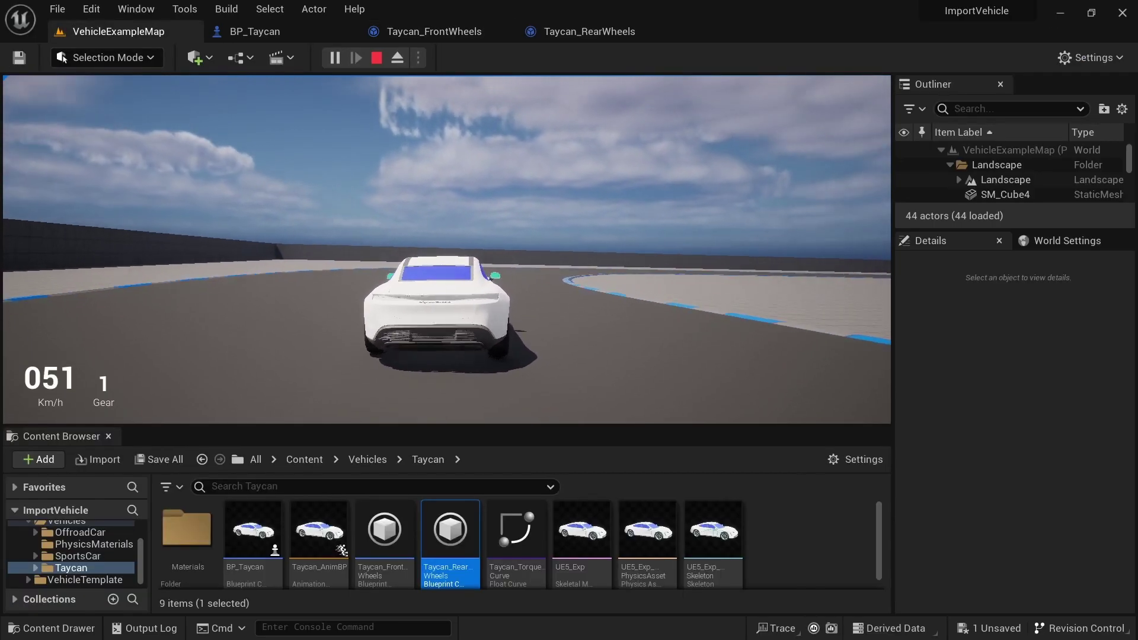
{"action": "key", "text": "d"}
{"action": "key", "text": "a"}
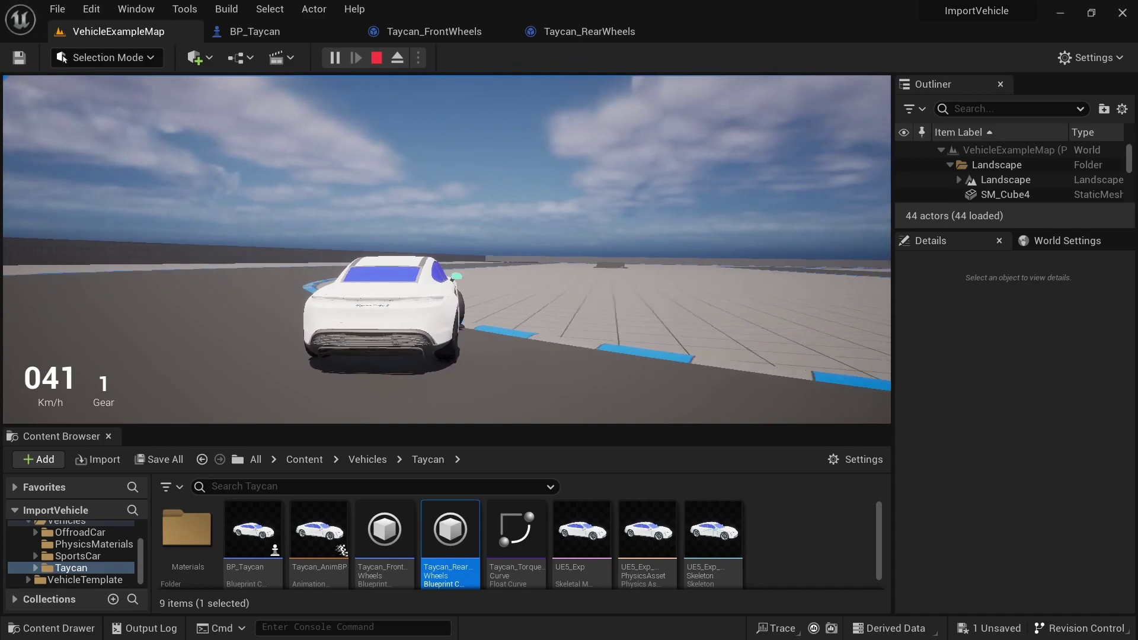
{"action": "key", "text": "s"}
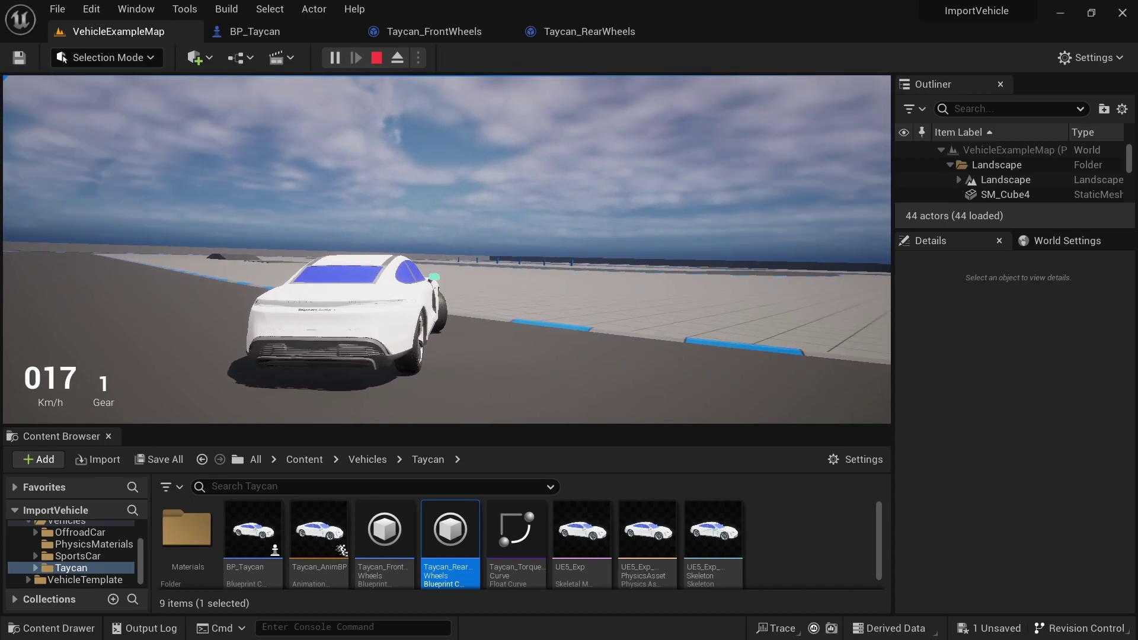
{"action": "key", "text": "w"}
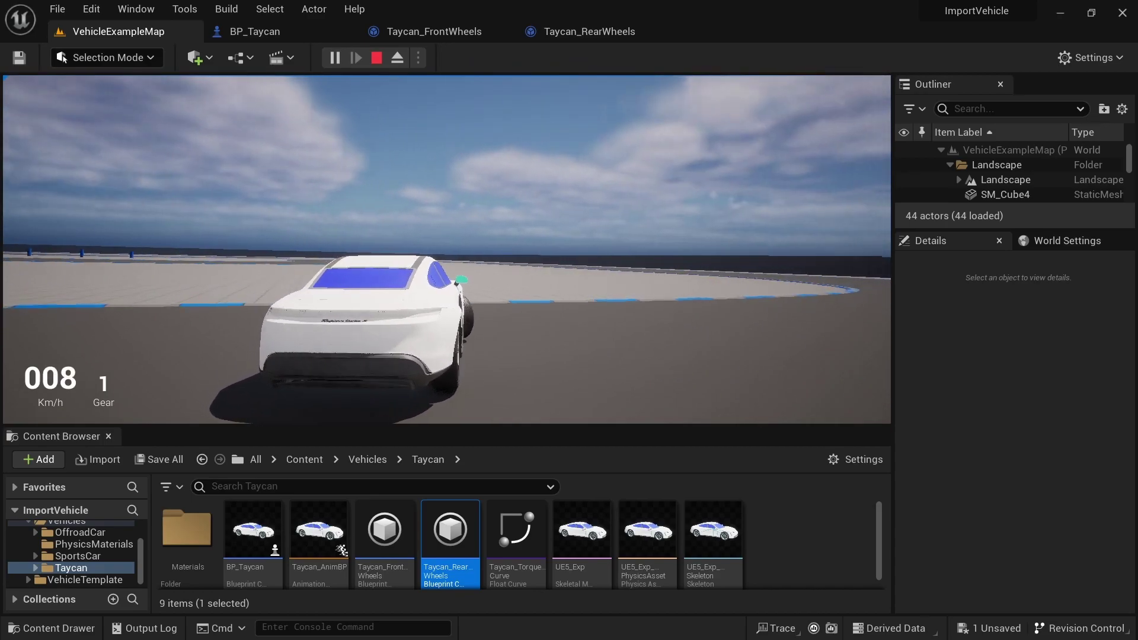
{"action": "key", "text": "Escape"}
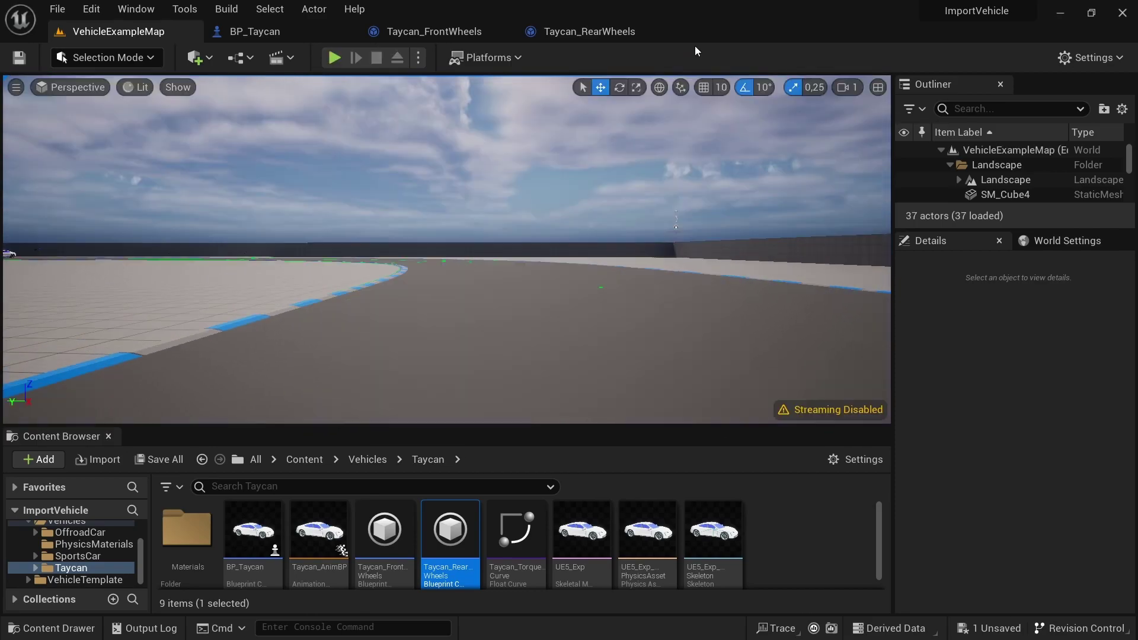
Open the Side Slip Modifier of Taycan_RearWheels for editing and review the wheel settings of Taycan_FrontWheels
{"action": "left_click", "coordinate": [590, 31]}
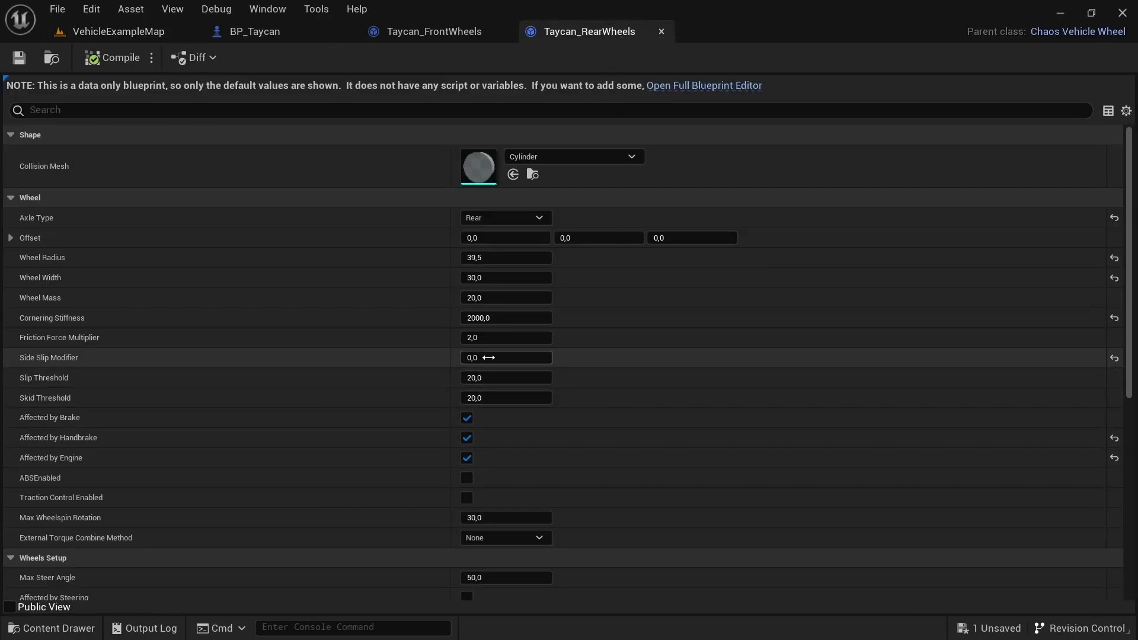
{"action": "left_click", "coordinate": [489, 358]}
{"action": "left_click", "coordinate": [435, 31]}
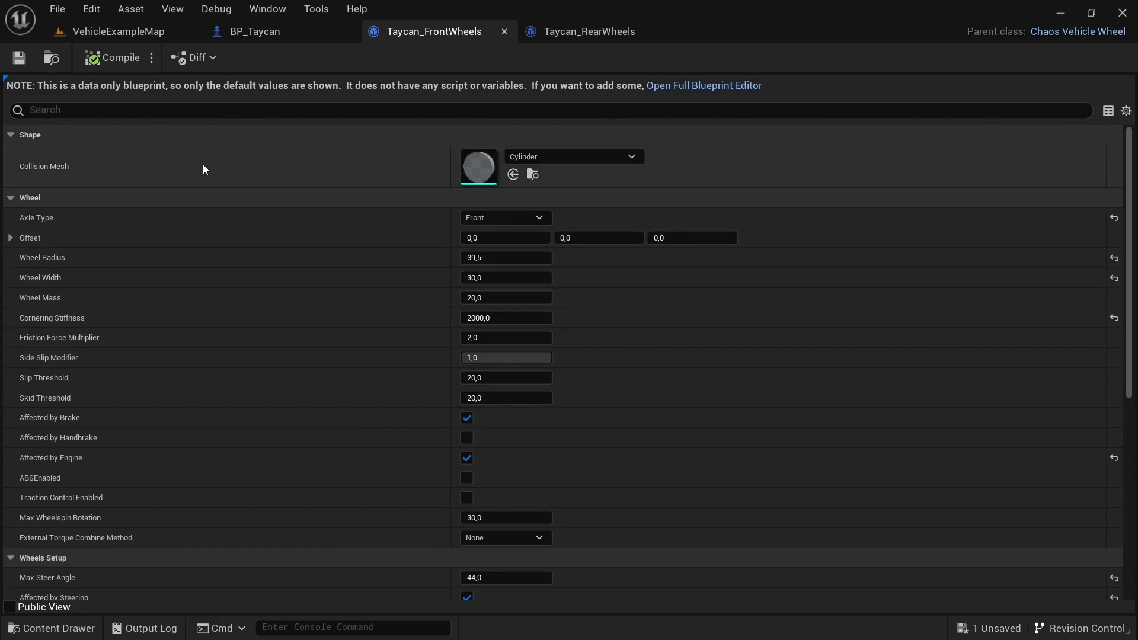
Play VehicleExampleMap and test-drive the Taycan by accelerating forward, braking and reversing, then end the session
{"action": "left_click", "coordinate": [152, 39]}
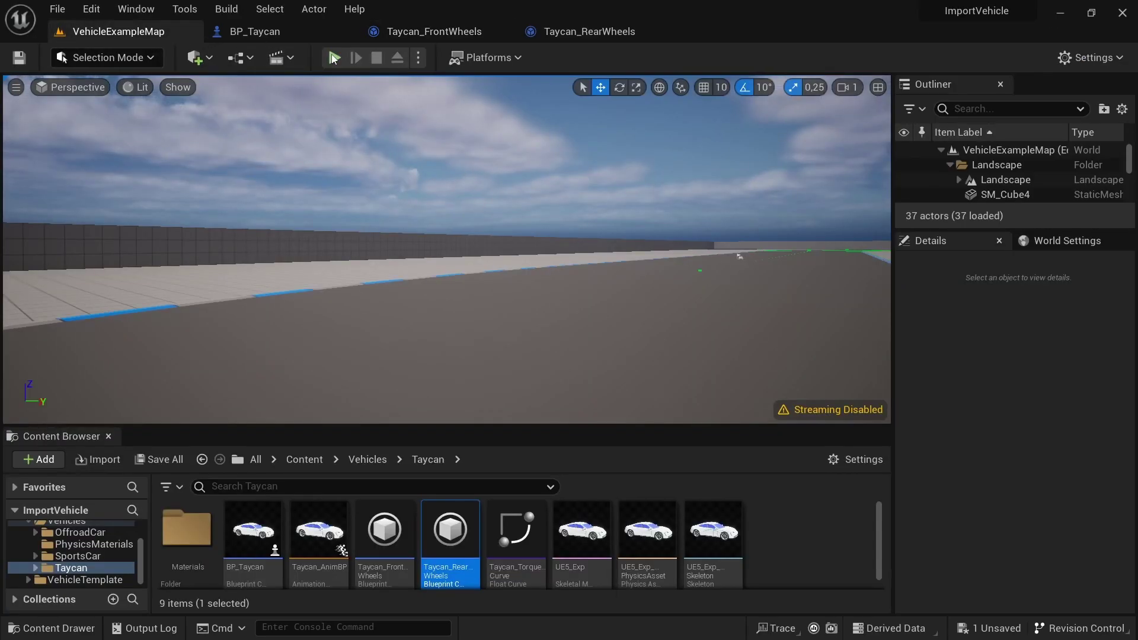
{"action": "left_click", "coordinate": [334, 57]}
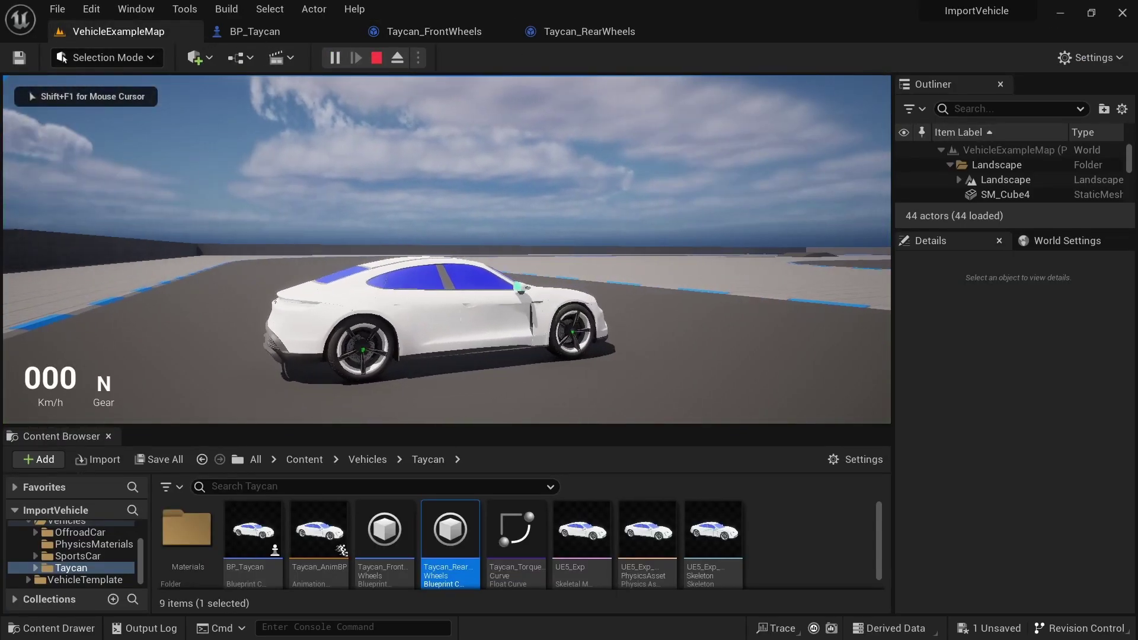
{"action": "key", "text": "w"}
{"action": "key", "text": "s"}
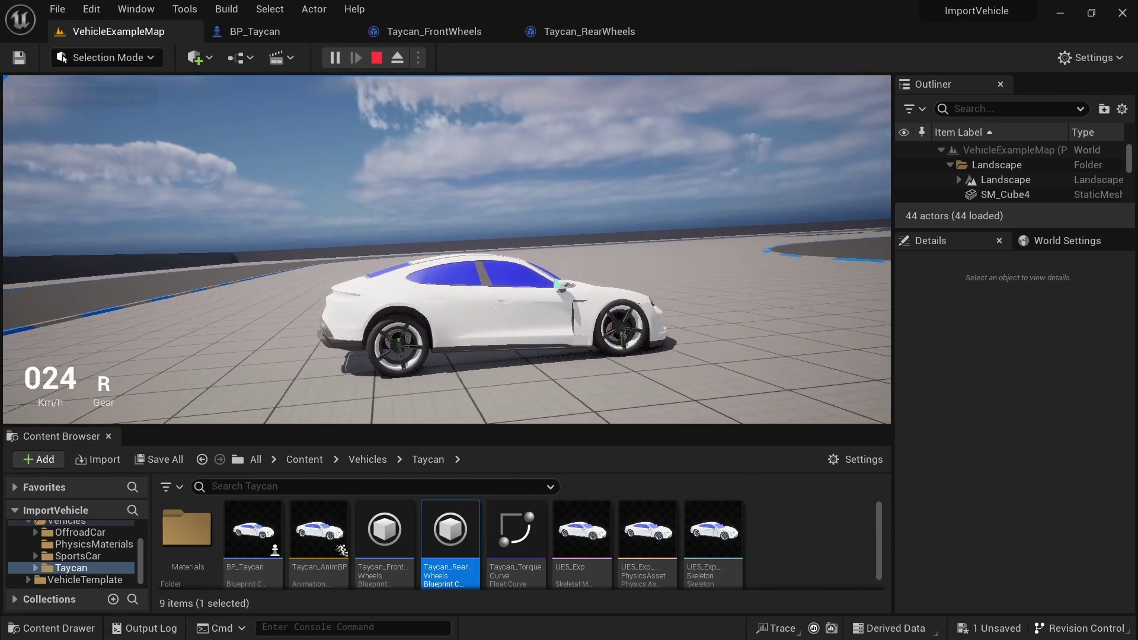
{"action": "key", "text": "s"}
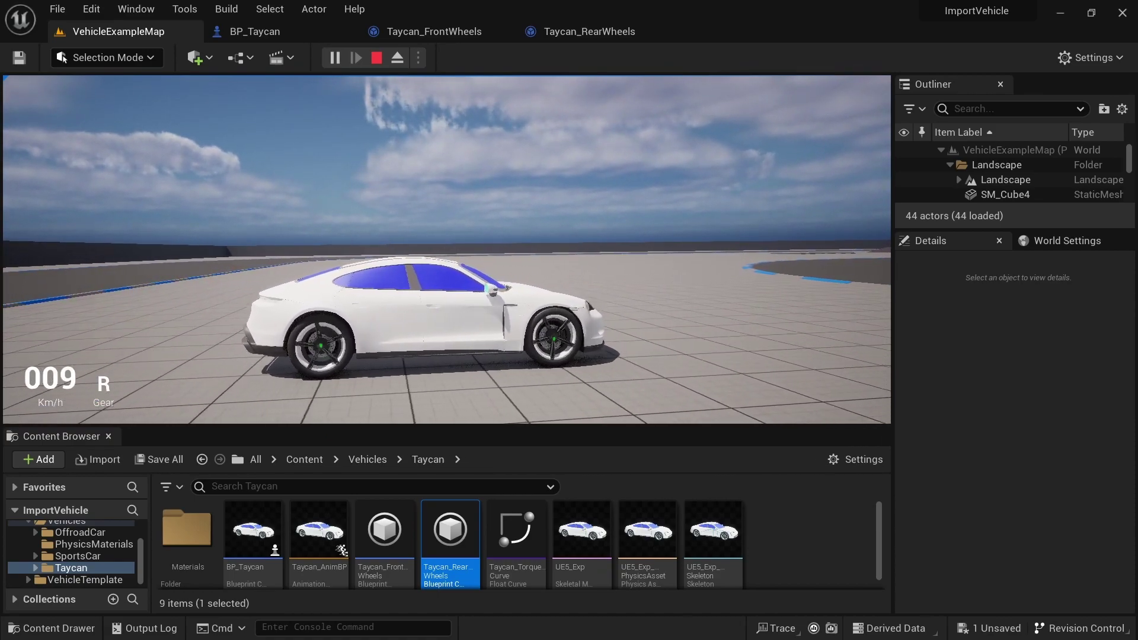
{"action": "key", "text": "s"}
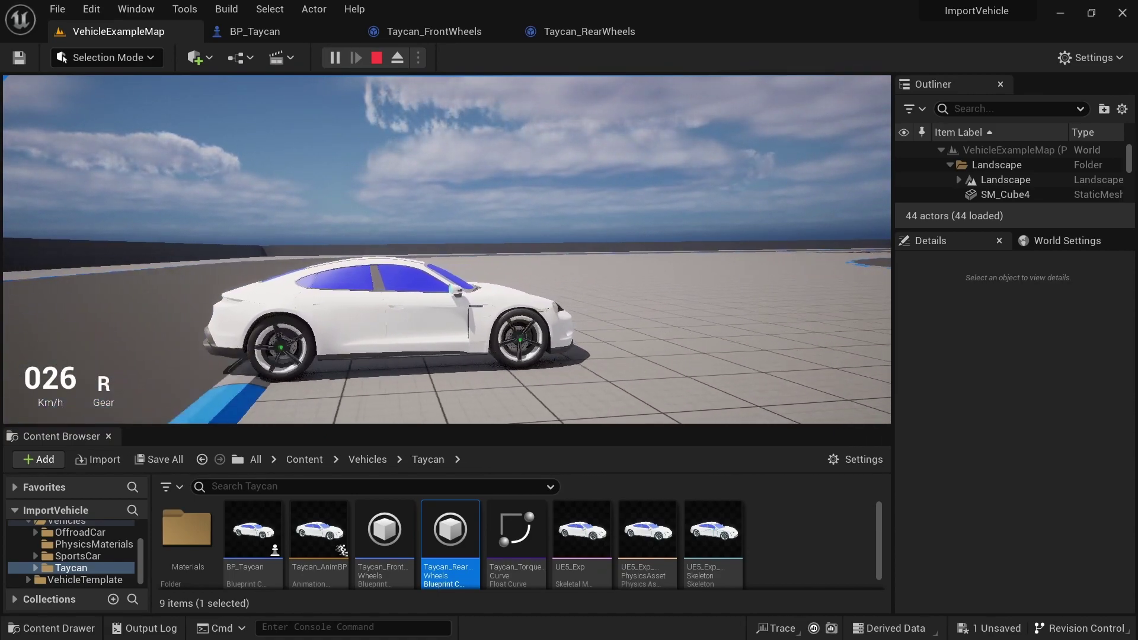
{"action": "key", "text": "w"}
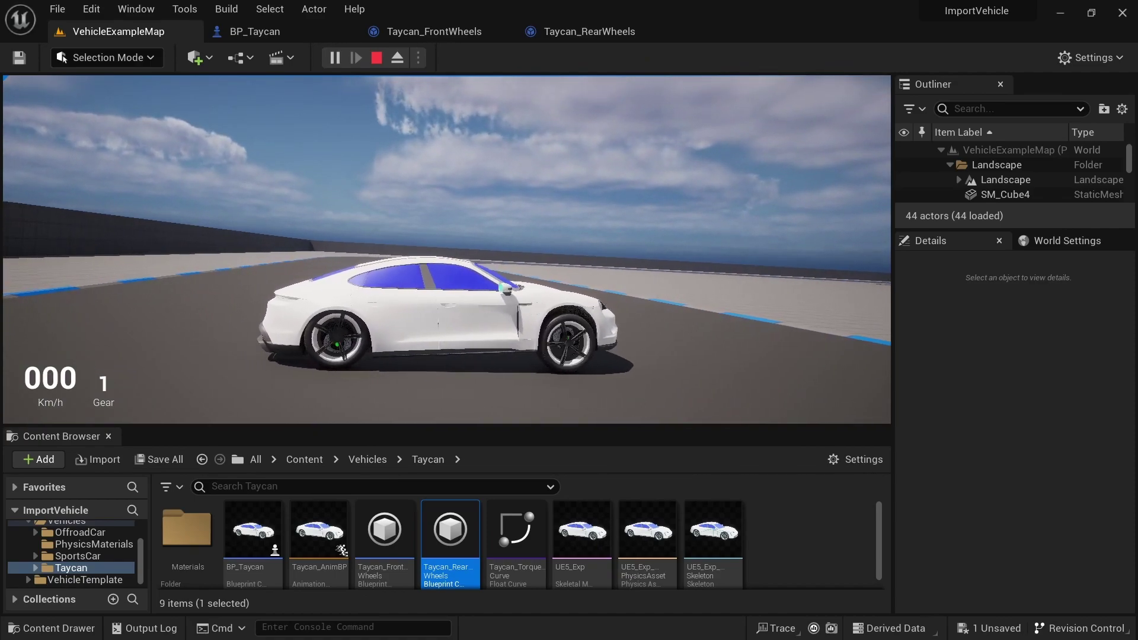
{"action": "key", "text": "w"}
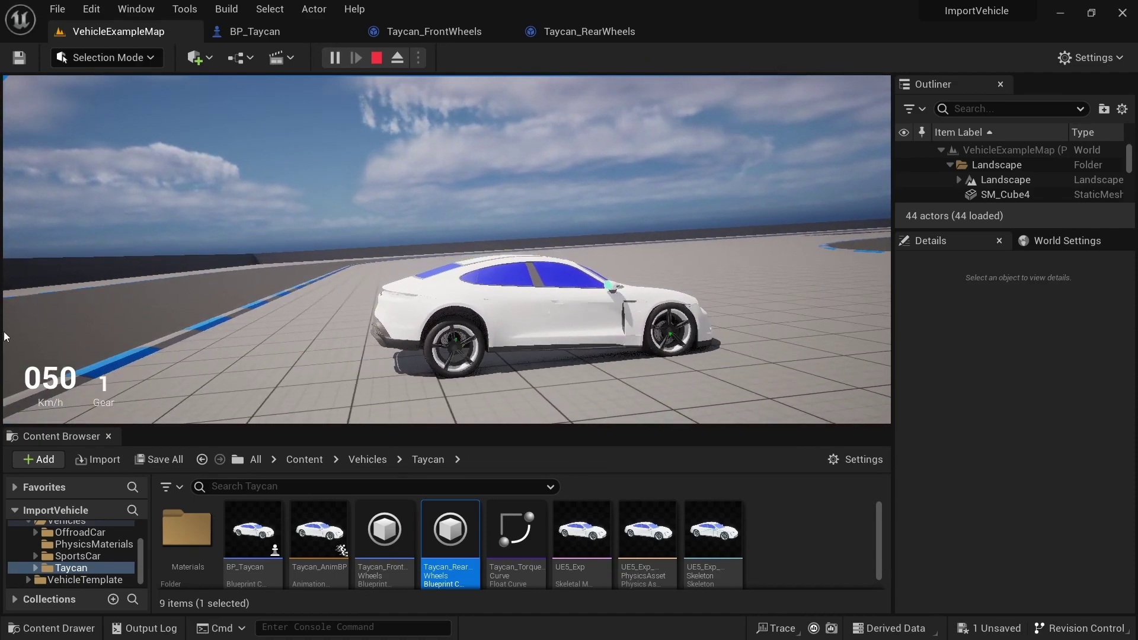
{"action": "key", "text": "Escape"}
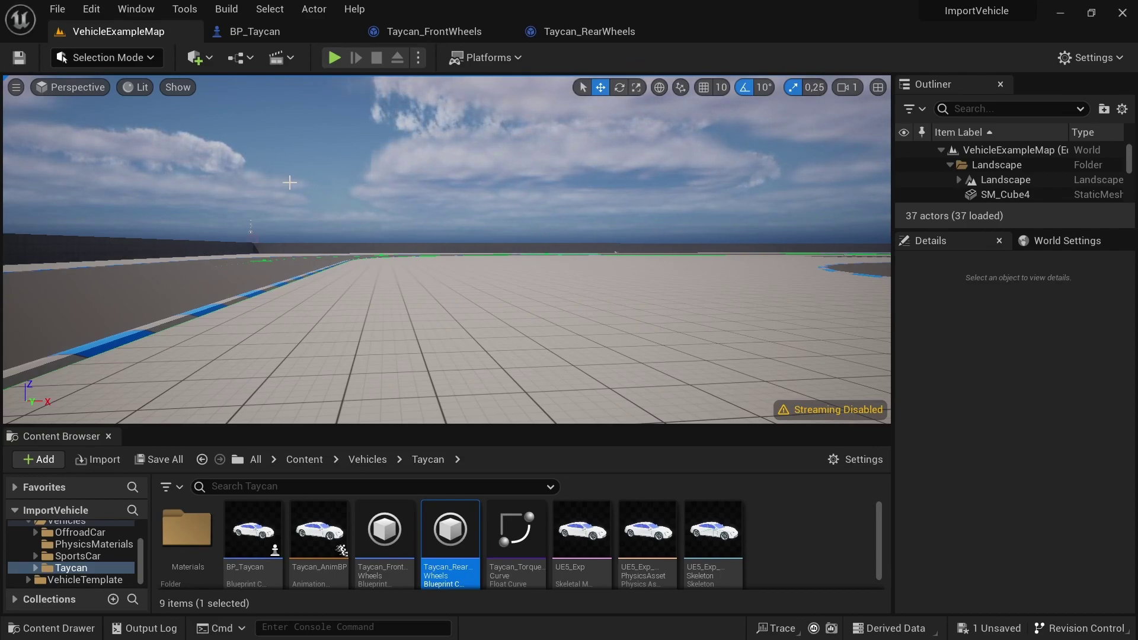
Try a different Suspension Max Drop on Taycan_FrontWheels and check the front wheel position by playing VehicleExampleMap
{"action": "left_click", "coordinate": [435, 34]}
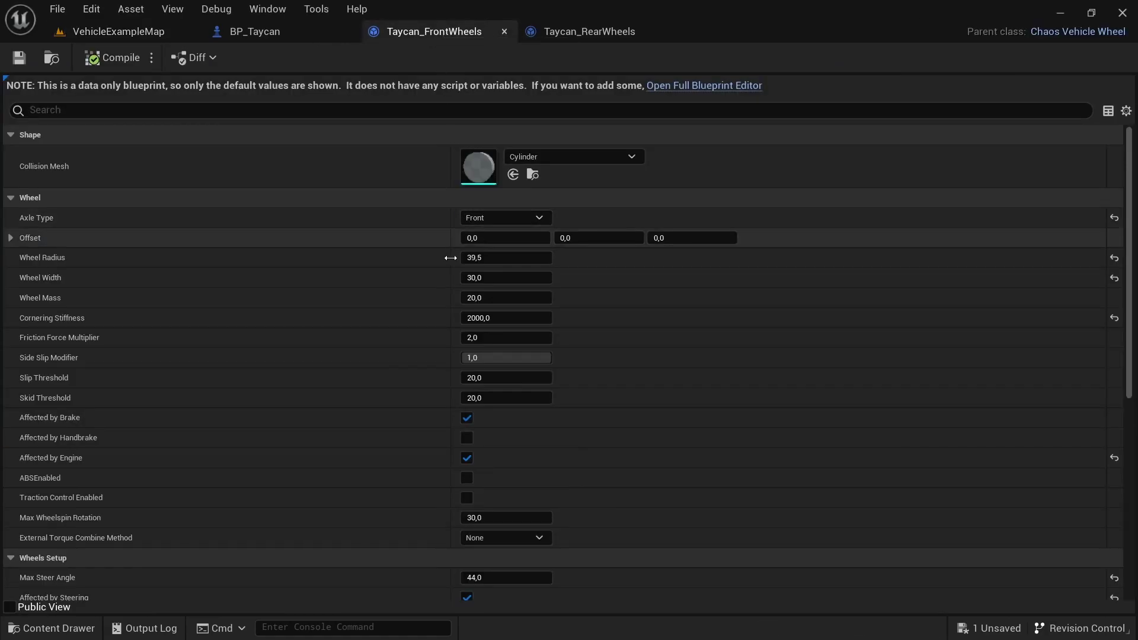
{"action": "scroll", "coordinate": [282, 417], "scroll_direction": "down", "scroll_amount": 5}
{"action": "scroll", "coordinate": [282, 414], "scroll_direction": "down", "scroll_amount": 3}
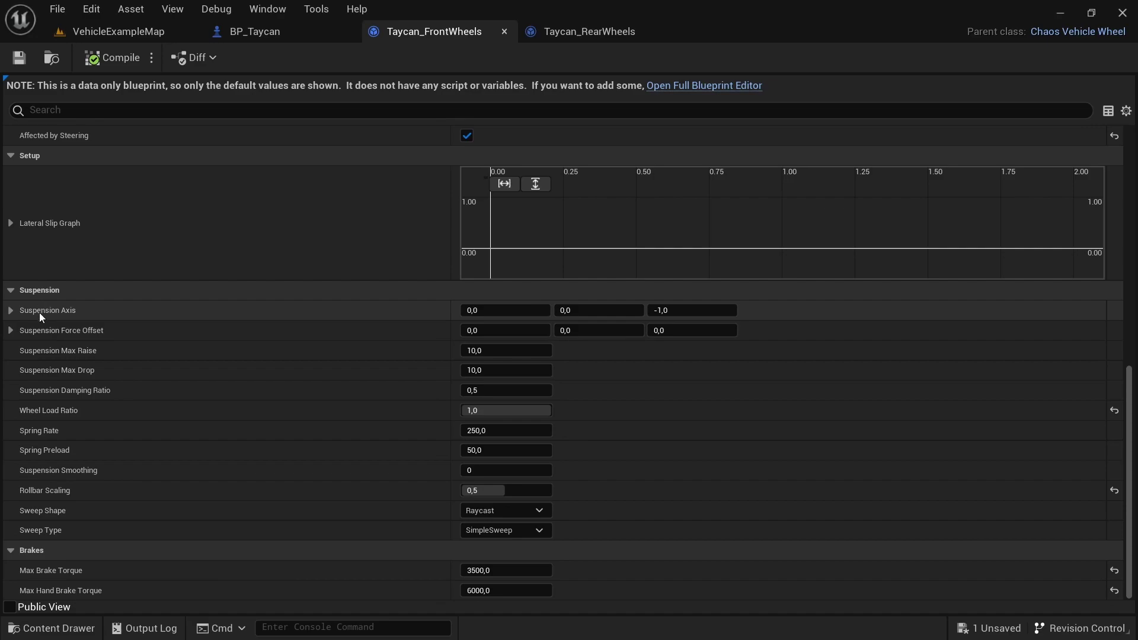
{"action": "mouse_move", "coordinate": [31, 313]}
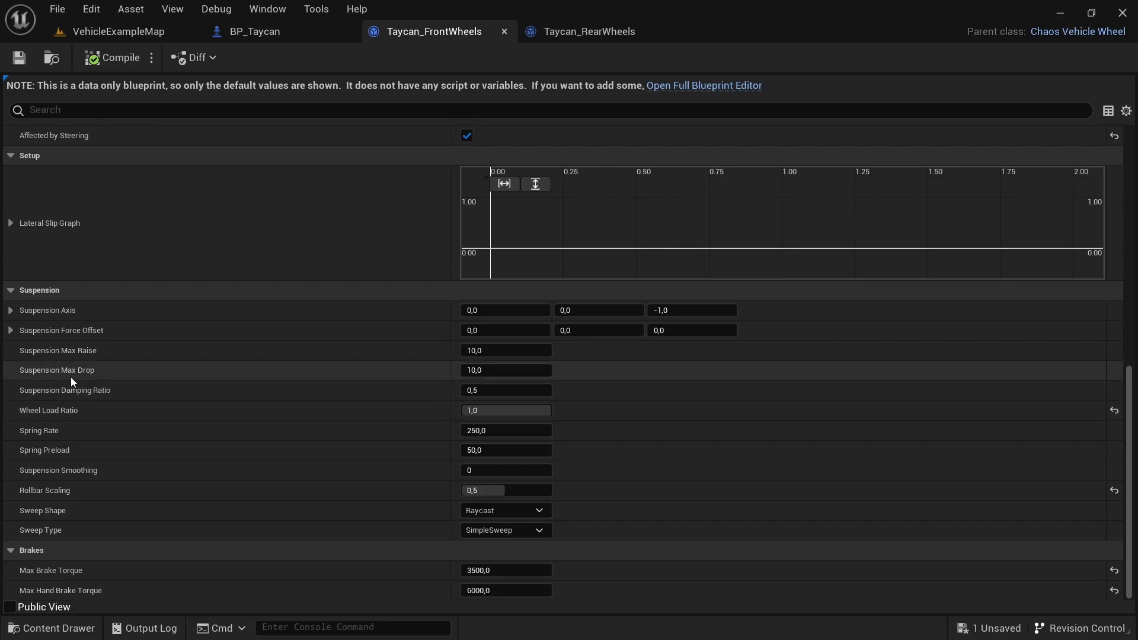
{"action": "mouse_move", "coordinate": [85, 351]}
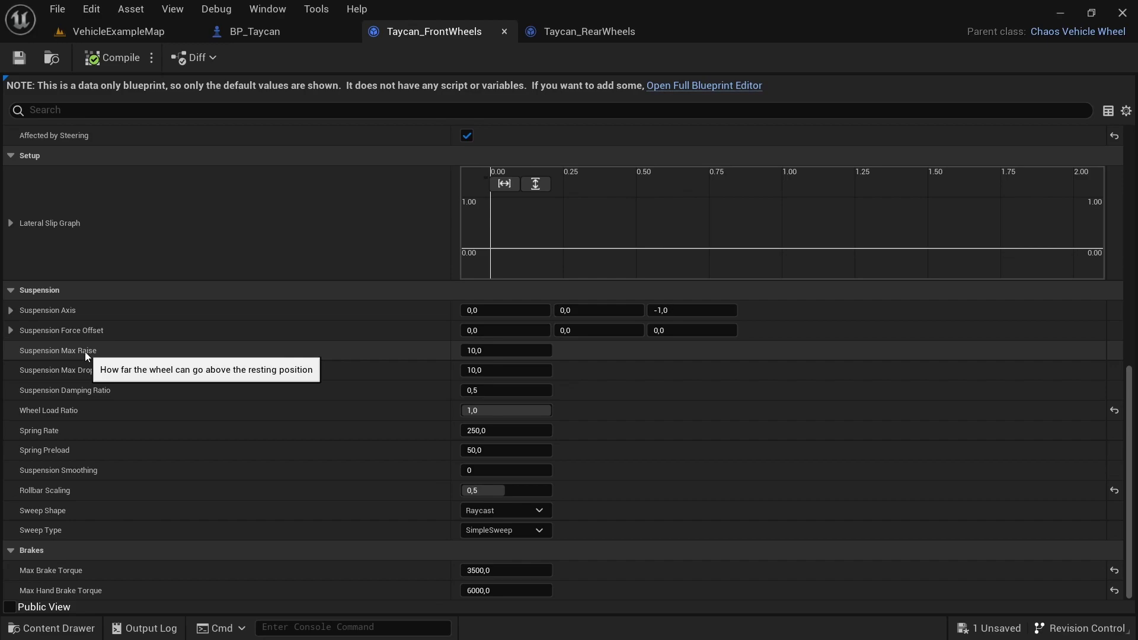
{"action": "mouse_move", "coordinate": [43, 372]}
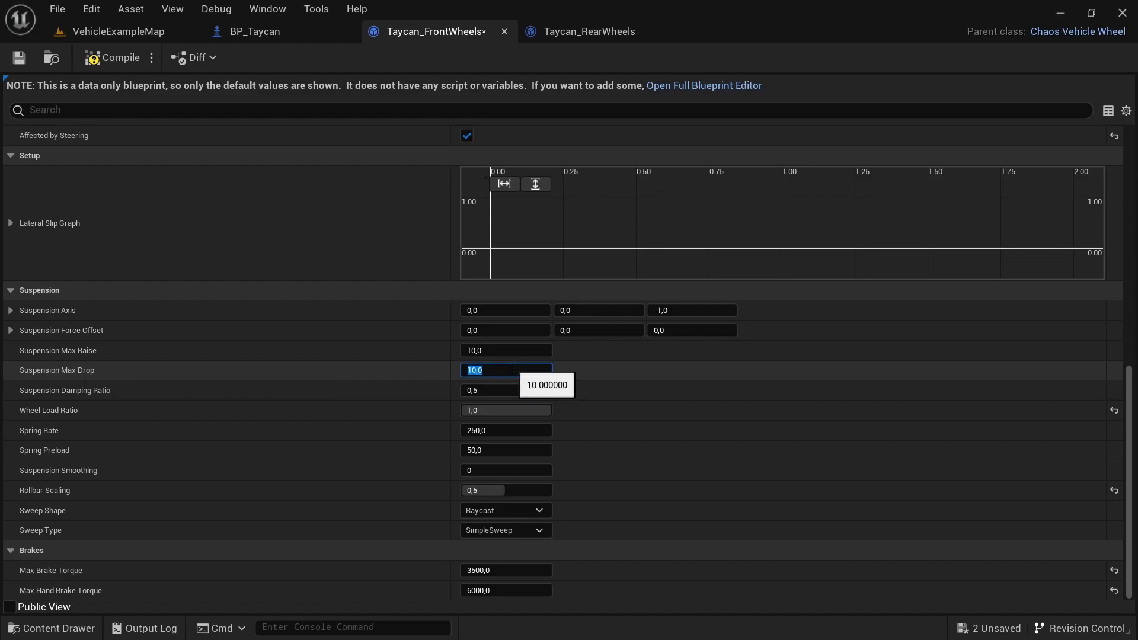
{"action": "key", "text": "Return"}
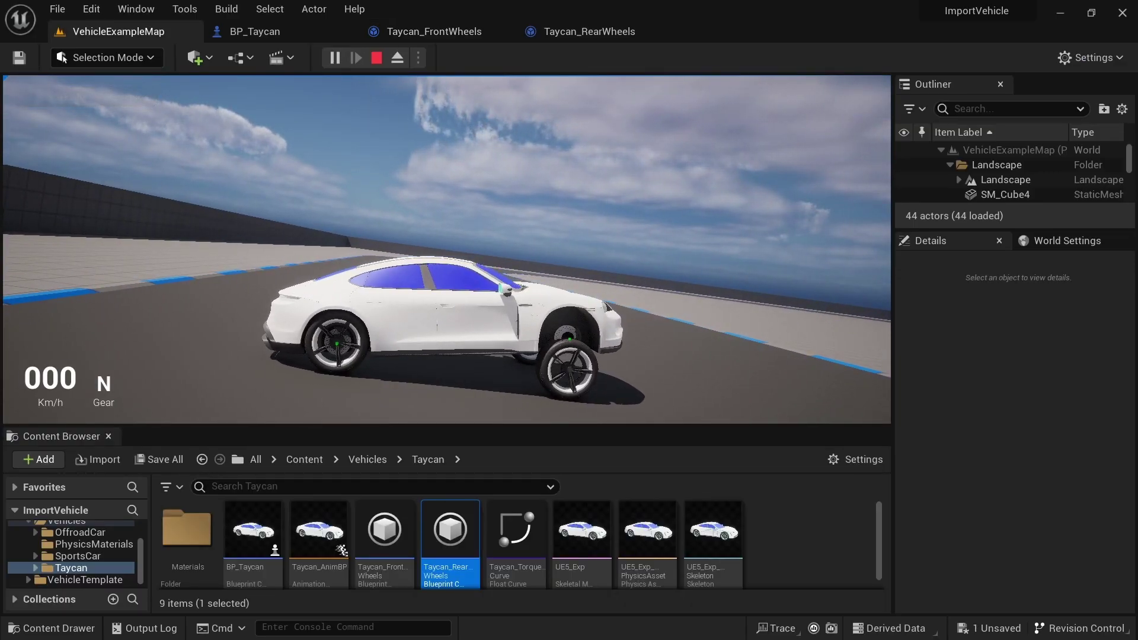
{"action": "key", "text": "Escape"}
{"action": "left_click", "coordinate": [335, 58]}
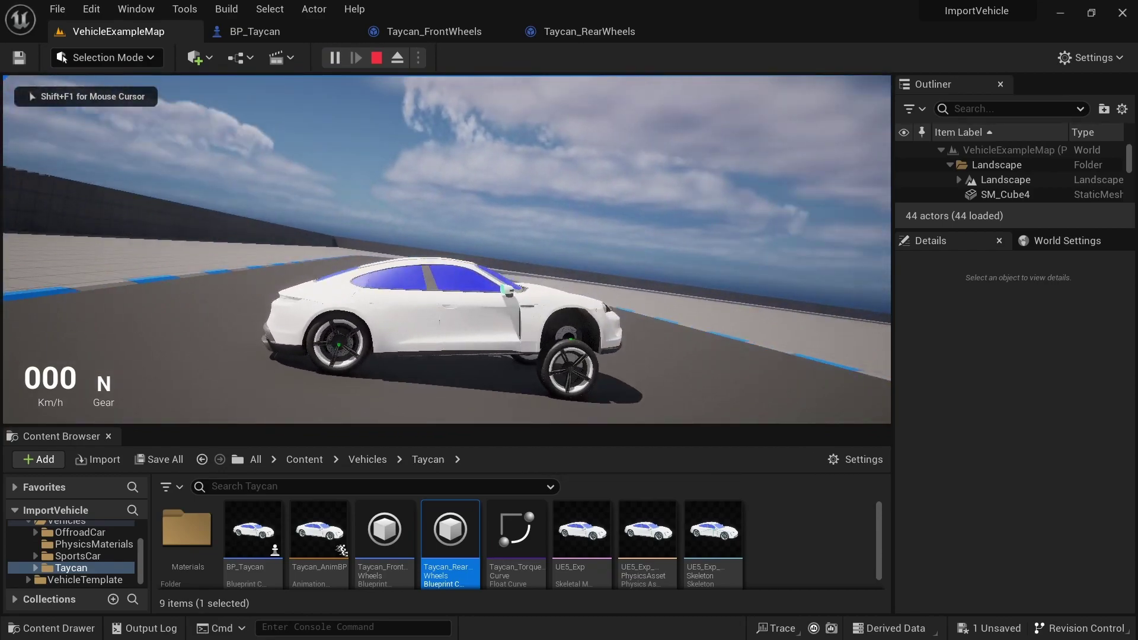
{"action": "key", "text": "Escape"}
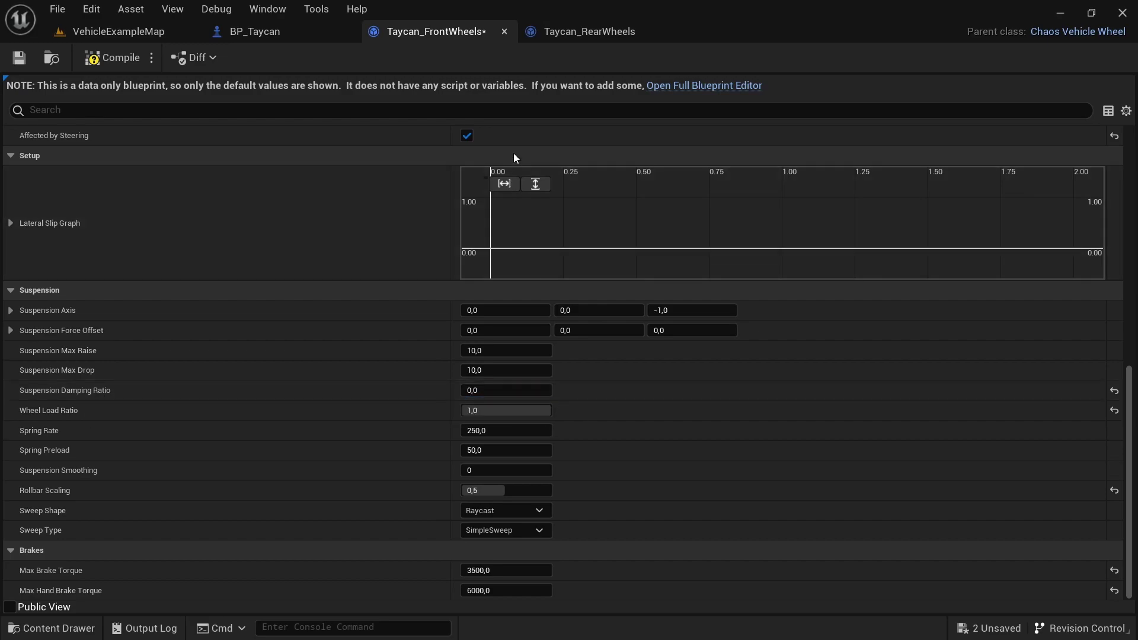
Try a Suspension Damping Ratio of 0 on Taycan_FrontWheels and test it by accelerating and braking in VehicleExampleMap
{"action": "left_click", "coordinate": [558, 31]}
{"action": "left_click", "coordinate": [118, 31]}
{"action": "key", "text": "w"}
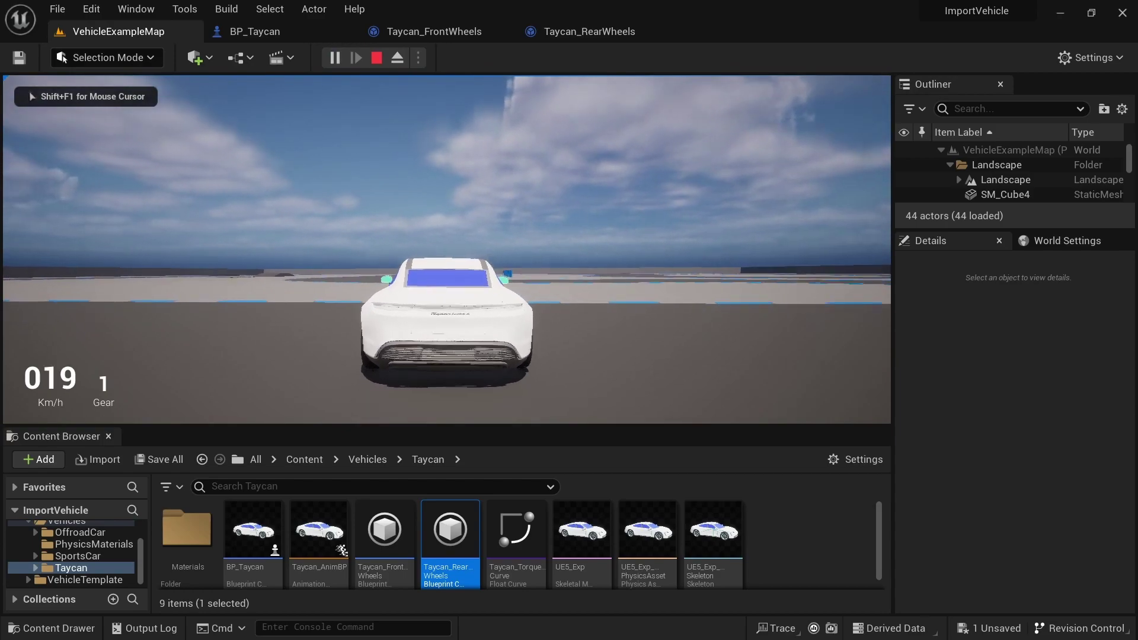
{"action": "key", "text": "w"}
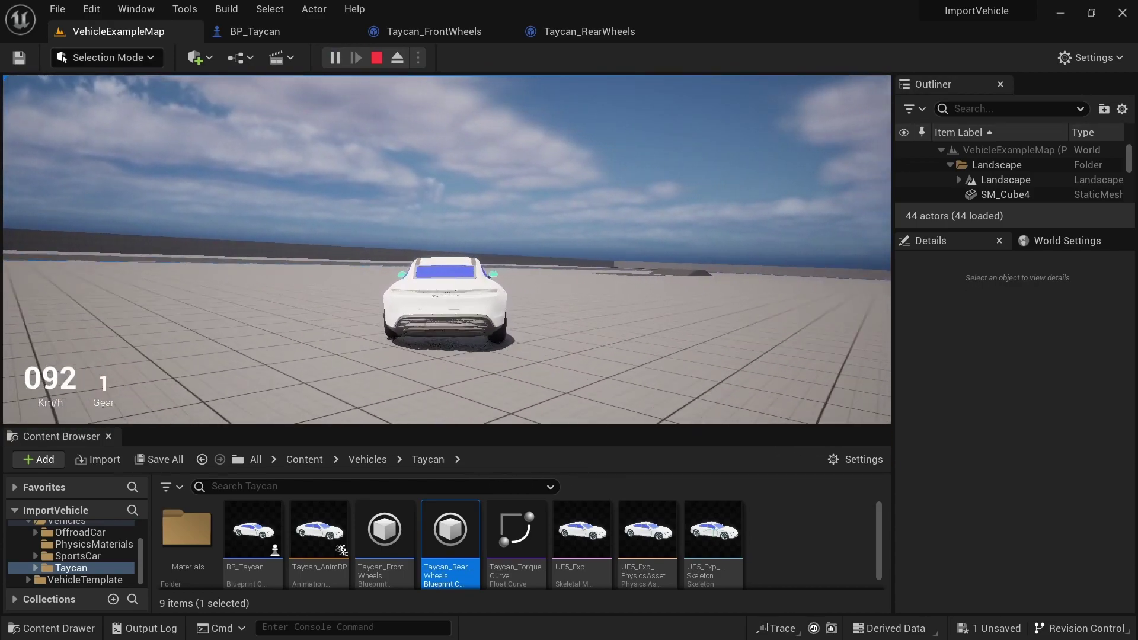
{"action": "key", "text": "s"}
{"action": "key", "text": "w"}
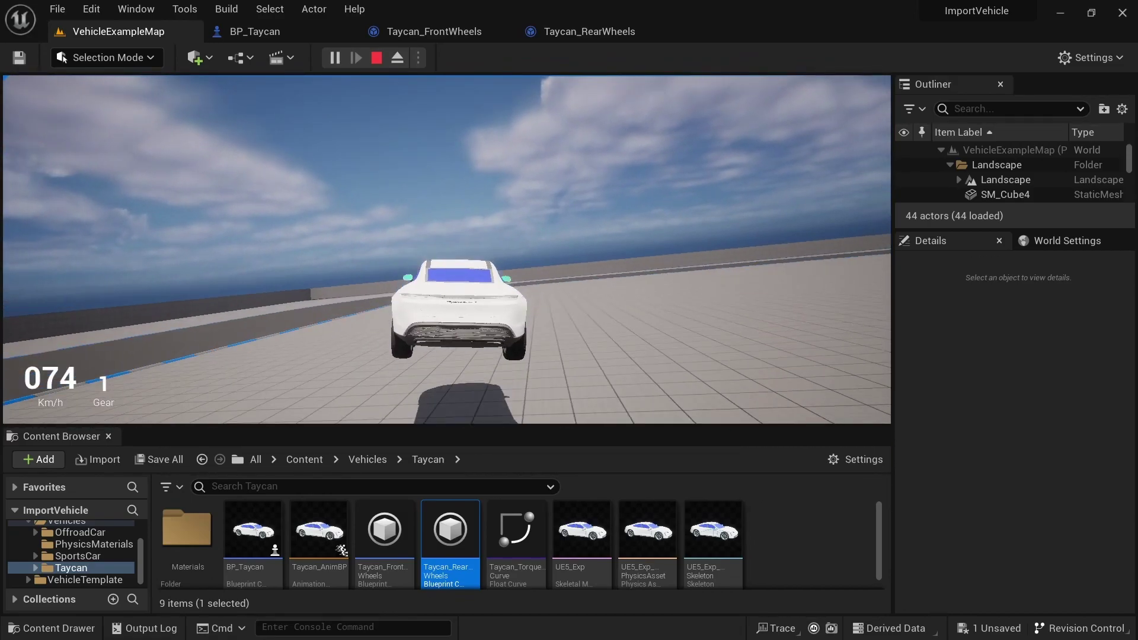
{"action": "key", "text": "w"}
{"action": "key", "text": "s"}
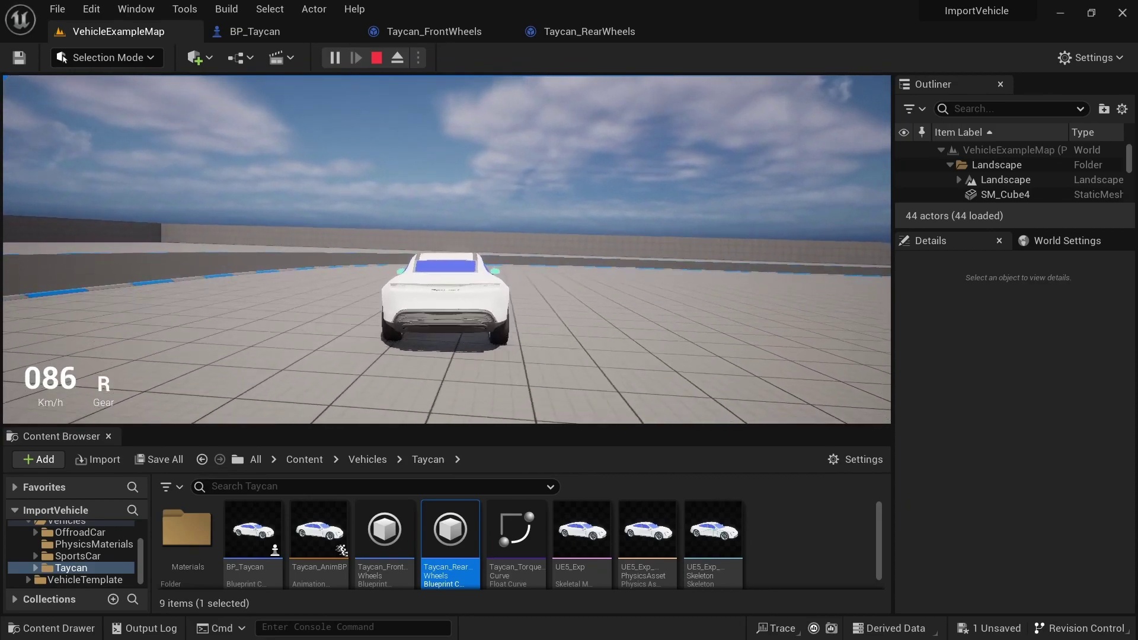
Set the Suspension Damping Ratio of Taycan_FrontWheels to 1 and test-drive the car in VehicleExampleMap, then end the session
{"action": "left_click", "coordinate": [434, 31]}
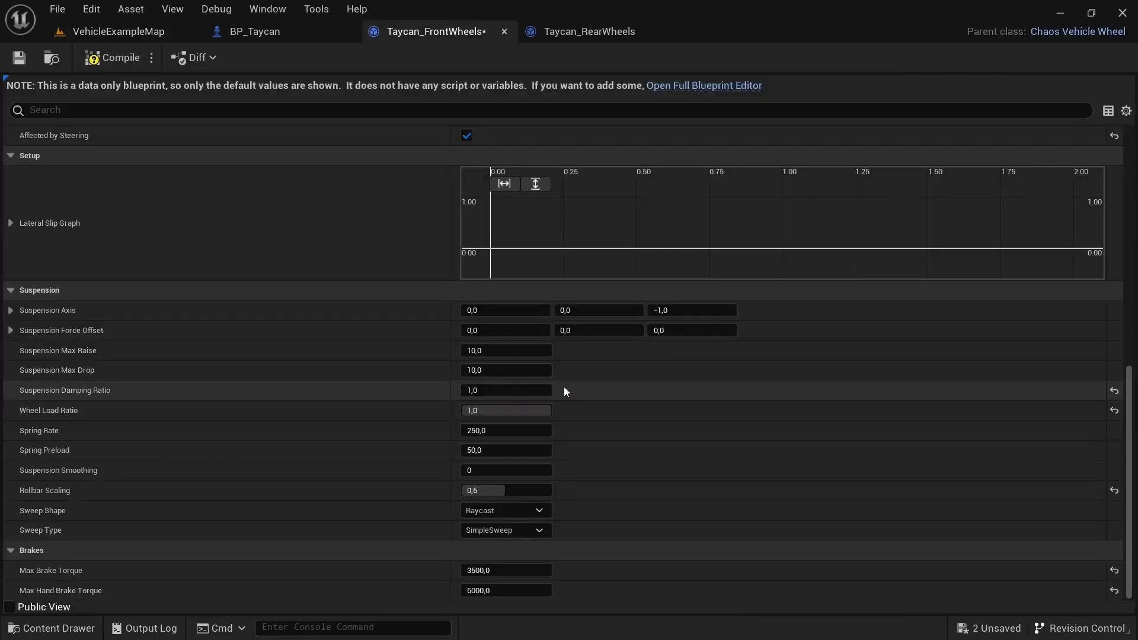
{"action": "left_click", "coordinate": [118, 31]}
{"action": "key", "text": "w"}
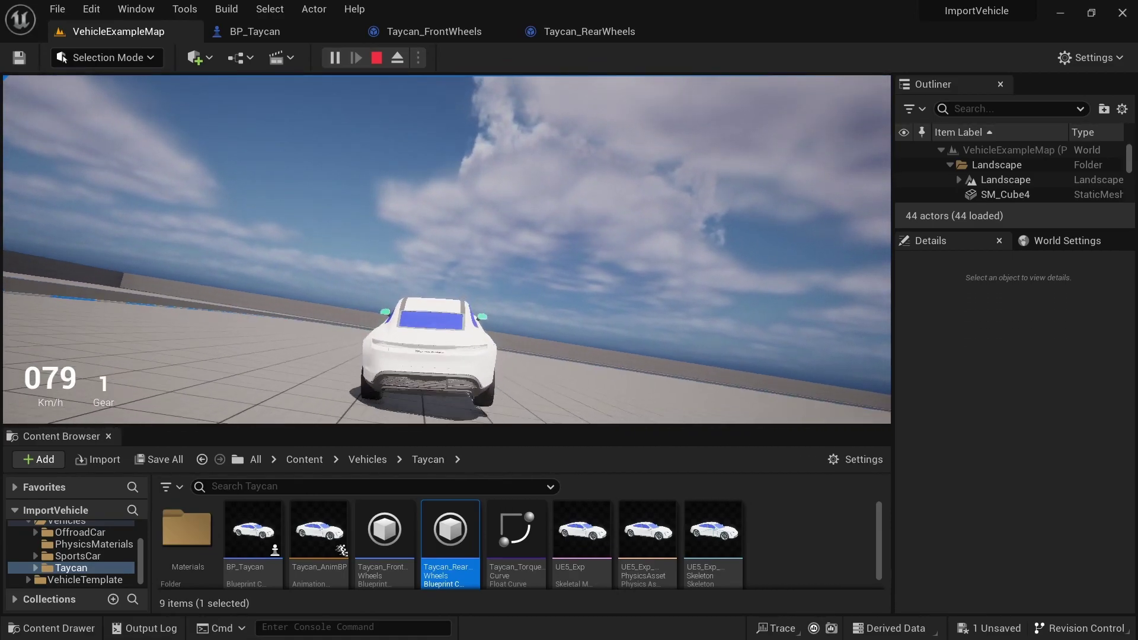
{"action": "key", "text": "Escape"}
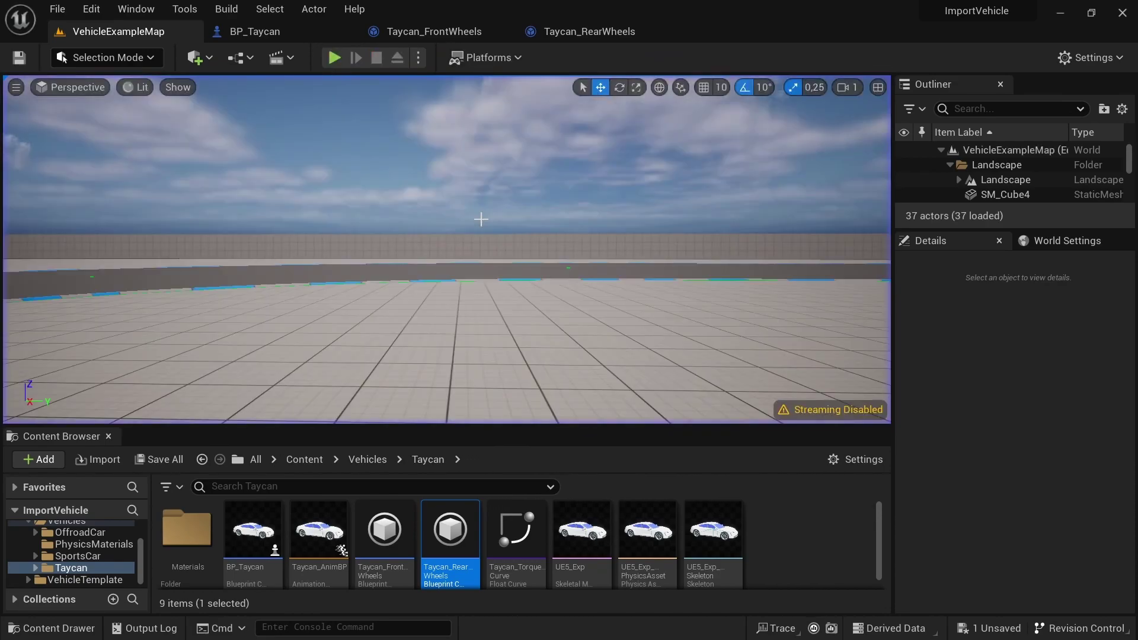
Try a lower Wheel Load Ratio on Taycan_FrontWheels and test it by accelerating and steering left in VehicleExampleMap
{"action": "left_click", "coordinate": [456, 33]}
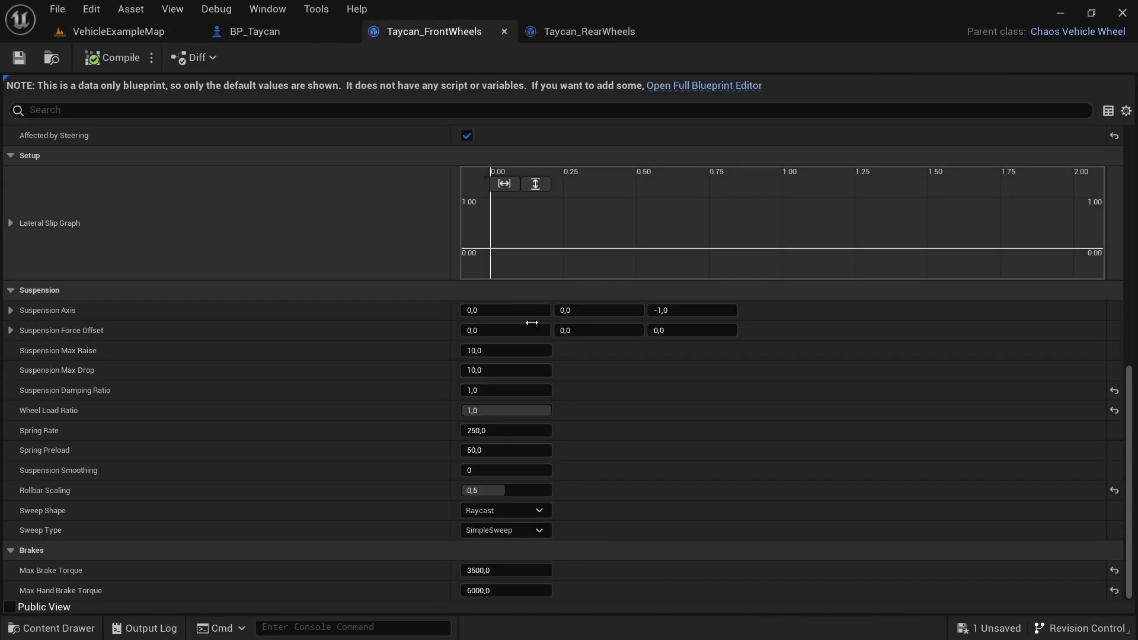
{"action": "mouse_move", "coordinate": [51, 410]}
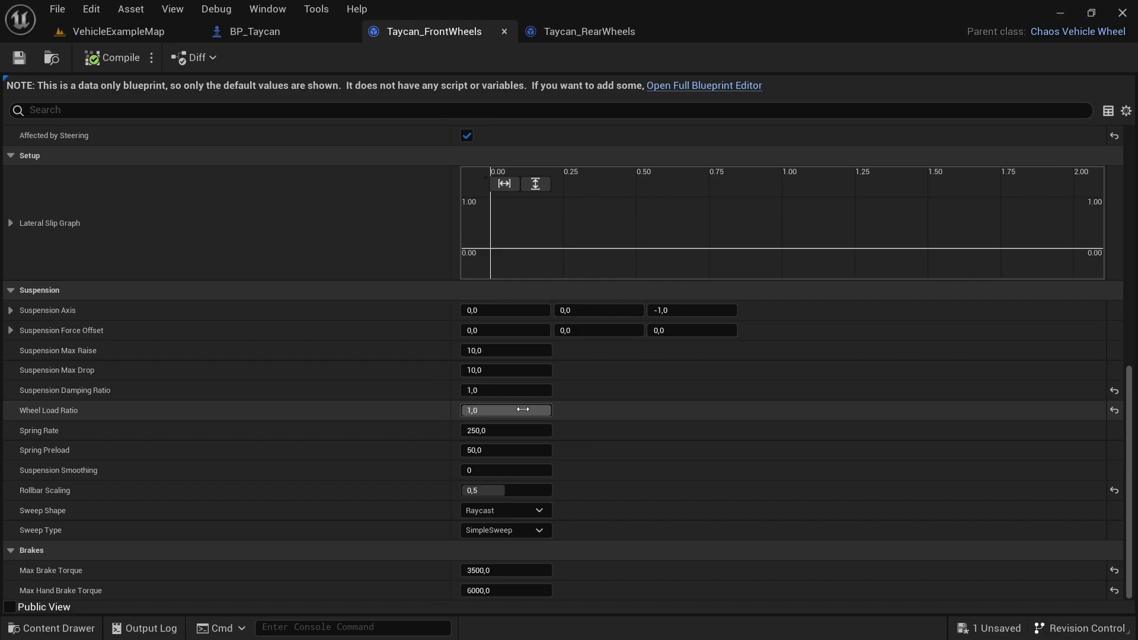
{"action": "left_click_drag", "start_coordinate": [521, 409], "coordinate": [468, 410]}
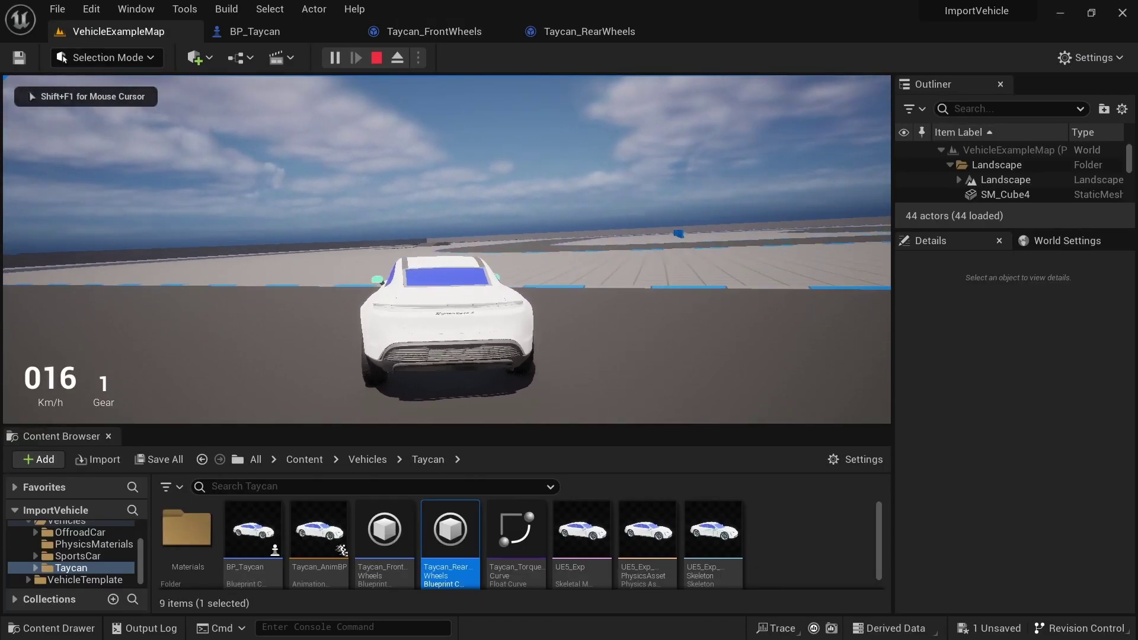
{"action": "key", "text": "w"}
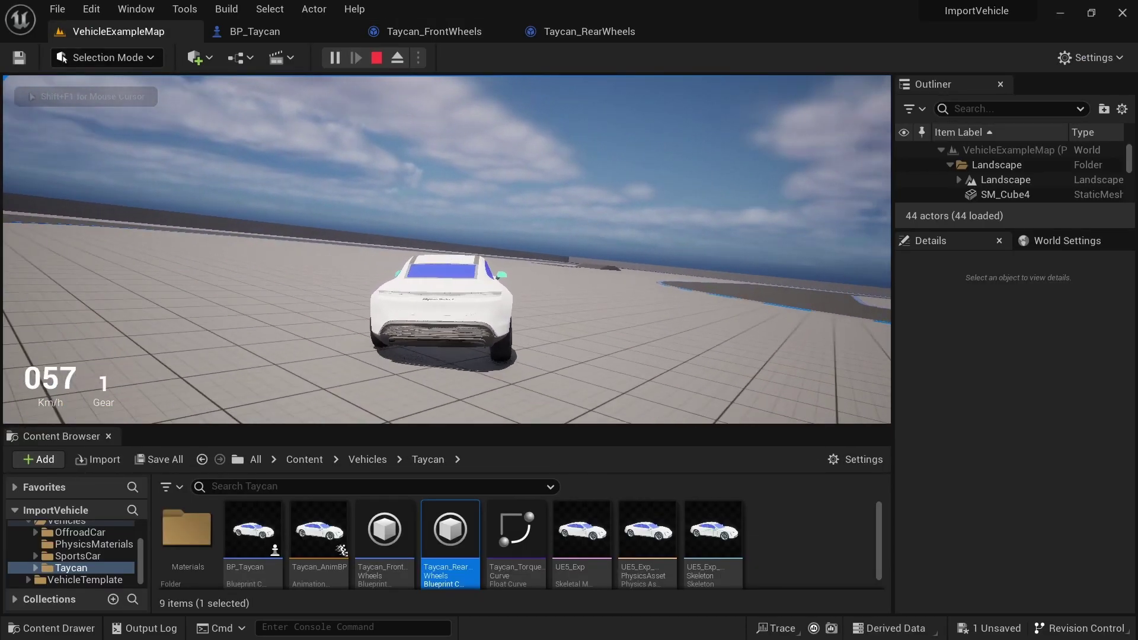
{"action": "key", "text": "a"}
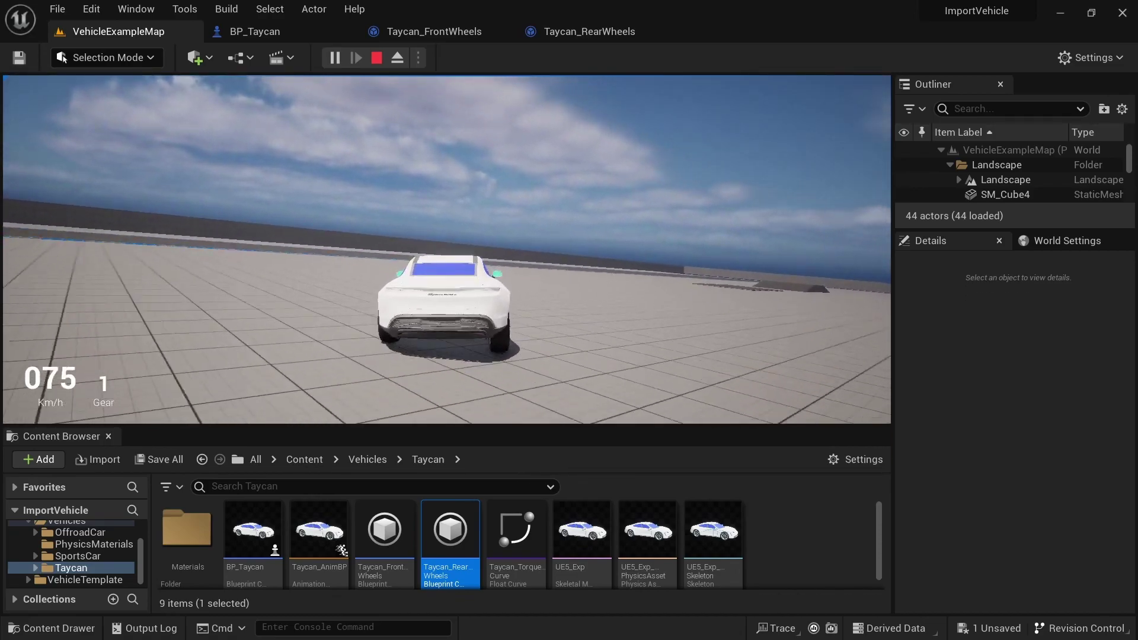
{"action": "key", "text": "w"}
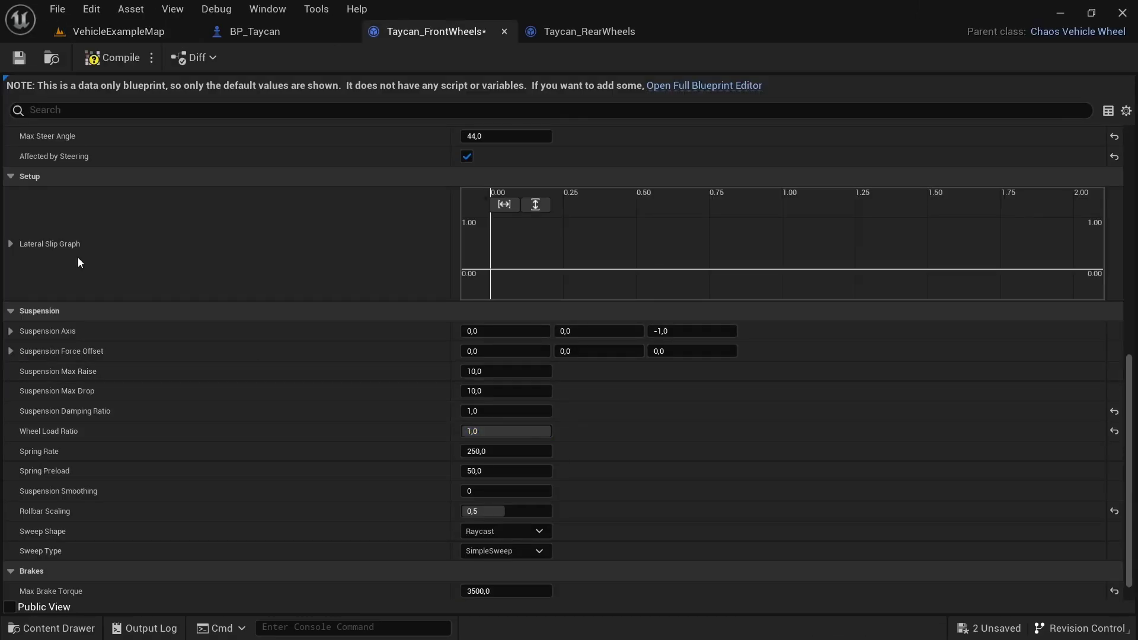
Compile and save Taycan_FrontWheels with a Wheel Load Ratio of 1, then test acceleration and right steering in VehicleExampleMap
{"action": "left_click", "coordinate": [107, 53]}
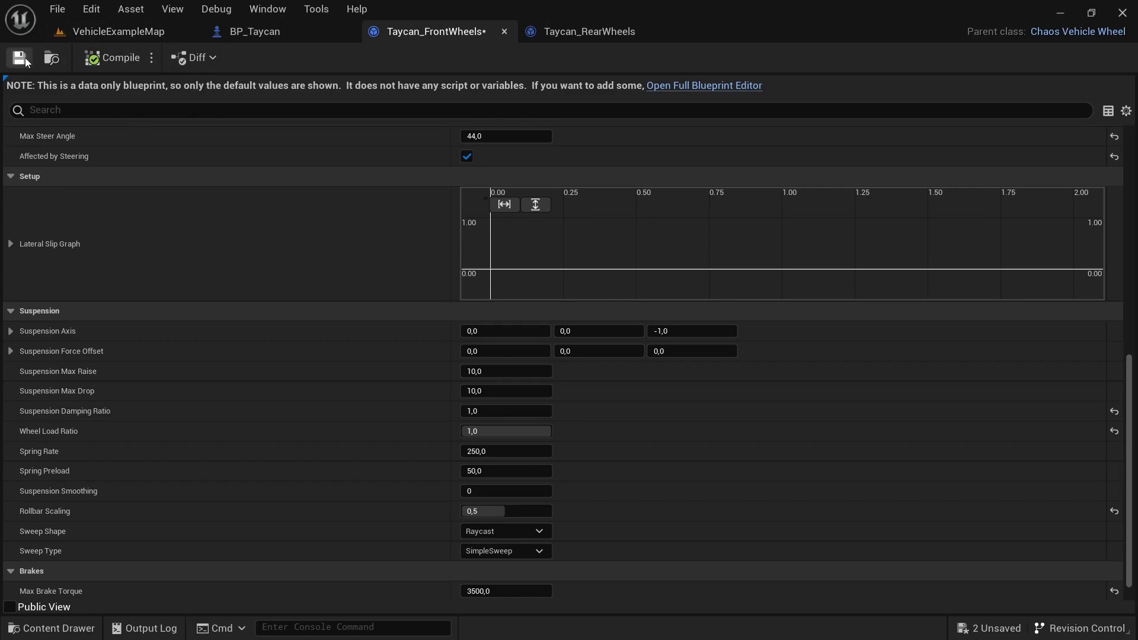
{"action": "left_click", "coordinate": [580, 34]}
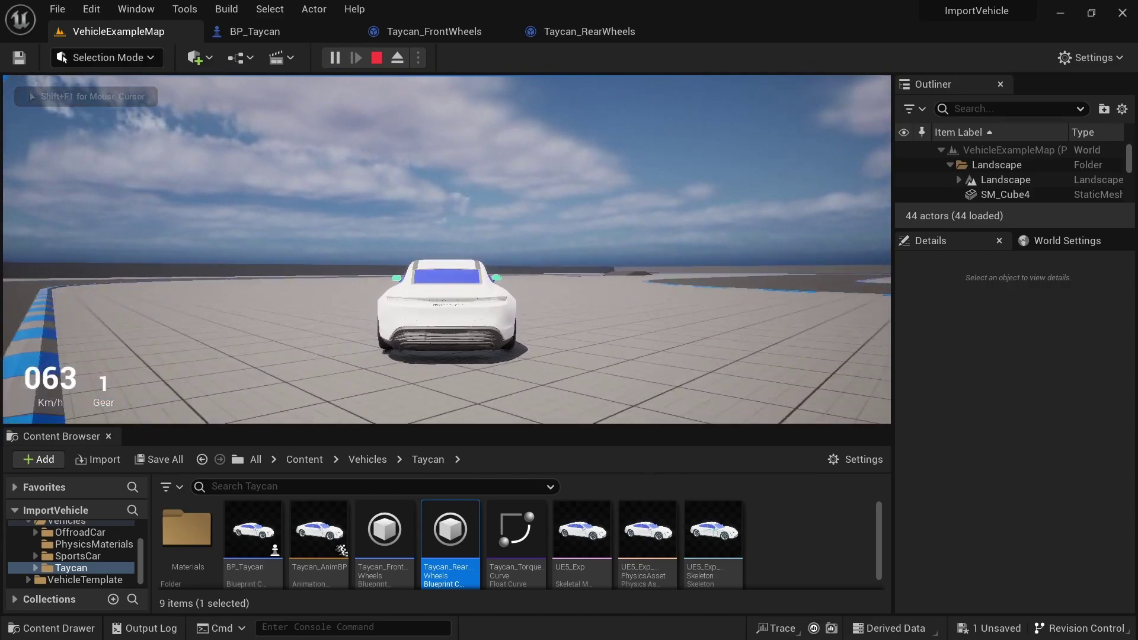
{"action": "key", "text": "d"}
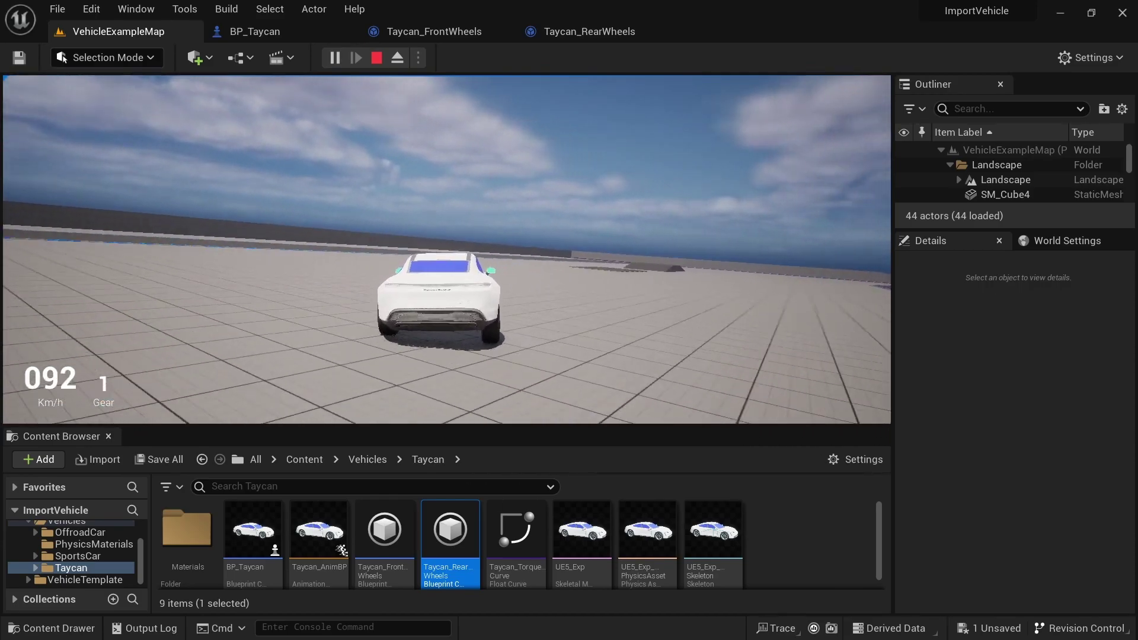
{"action": "key", "text": "w"}
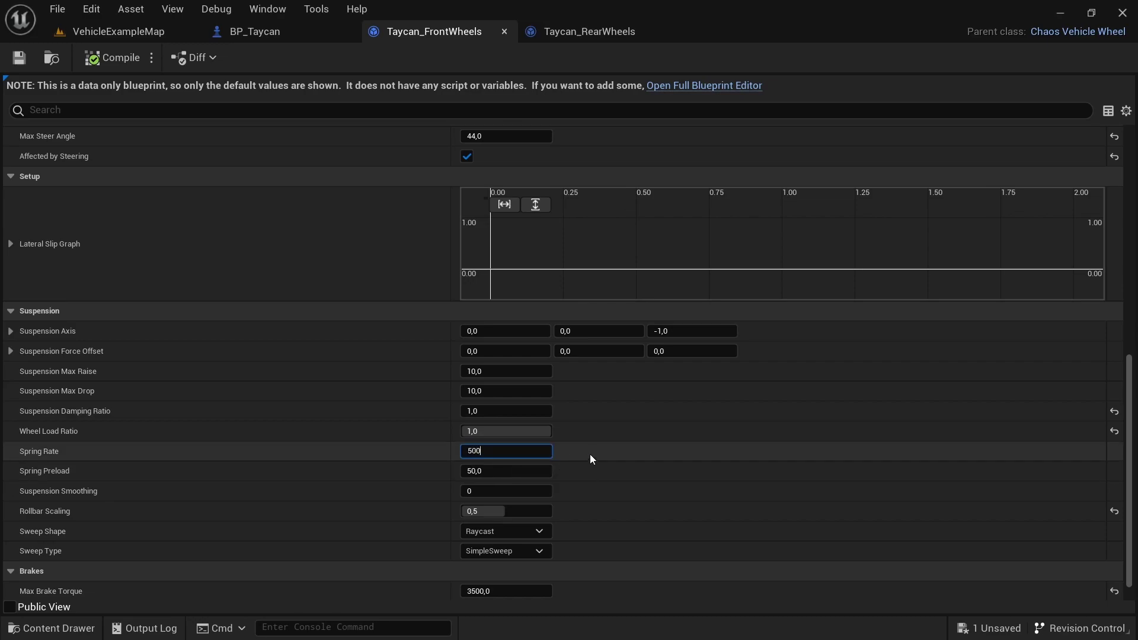
Set the Spring Rate of Taycan_FrontWheels to 500 and test acceleration and braking in VehicleExampleMap, ending the session
{"action": "key", "text": "Return"}
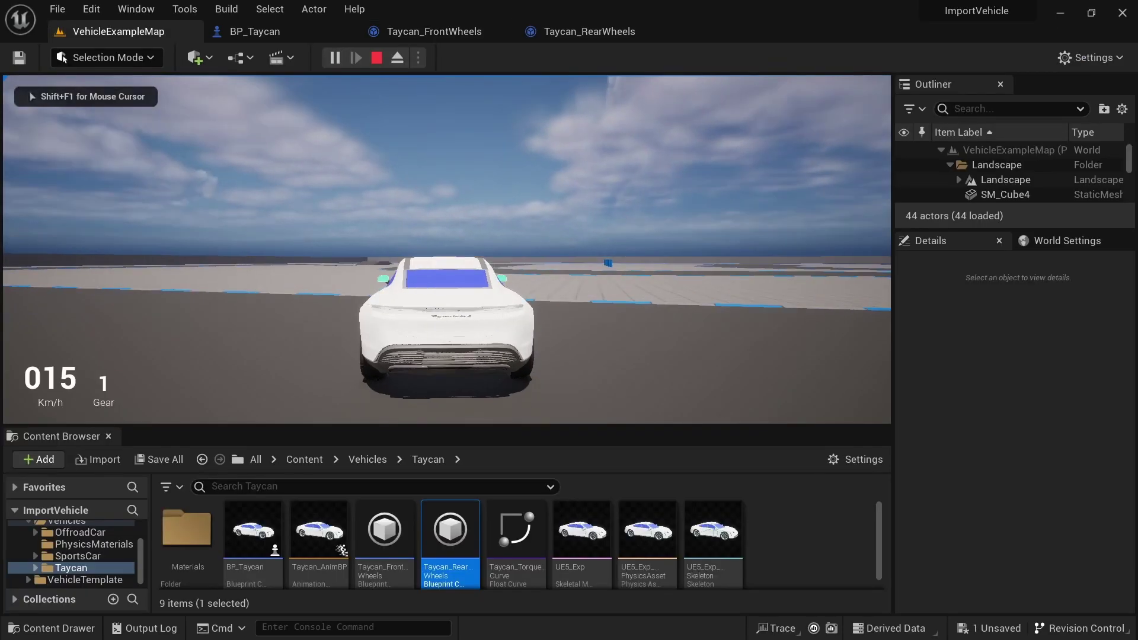
{"action": "key", "text": "w"}
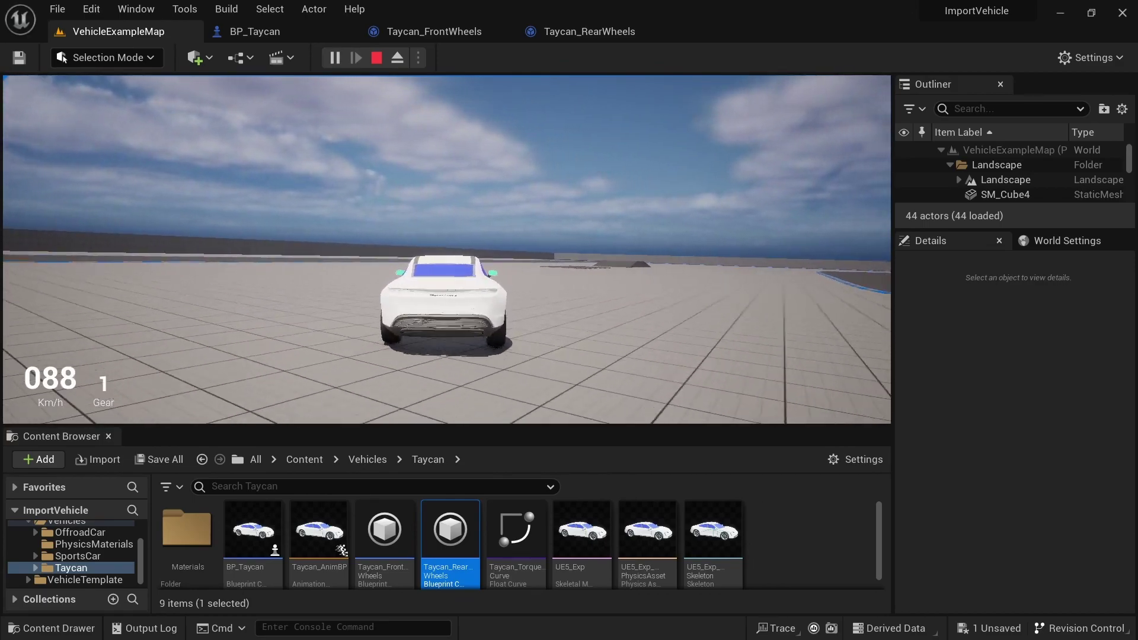
{"action": "key", "text": "s"}
{"action": "key", "text": "w"}
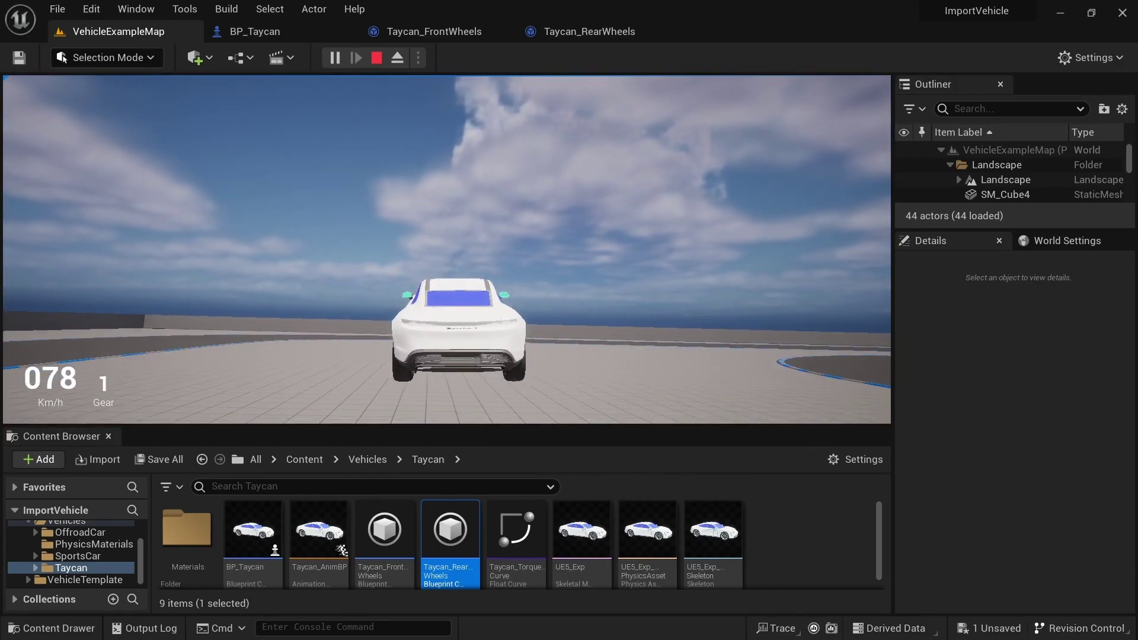
{"action": "key", "text": "s"}
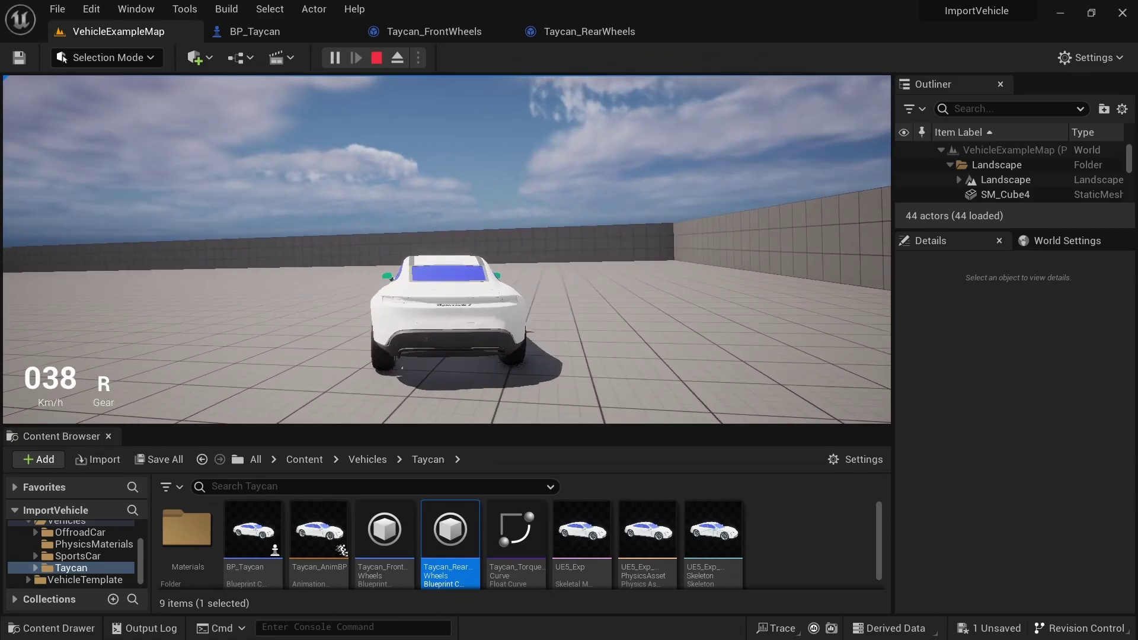
{"action": "key", "text": "w"}
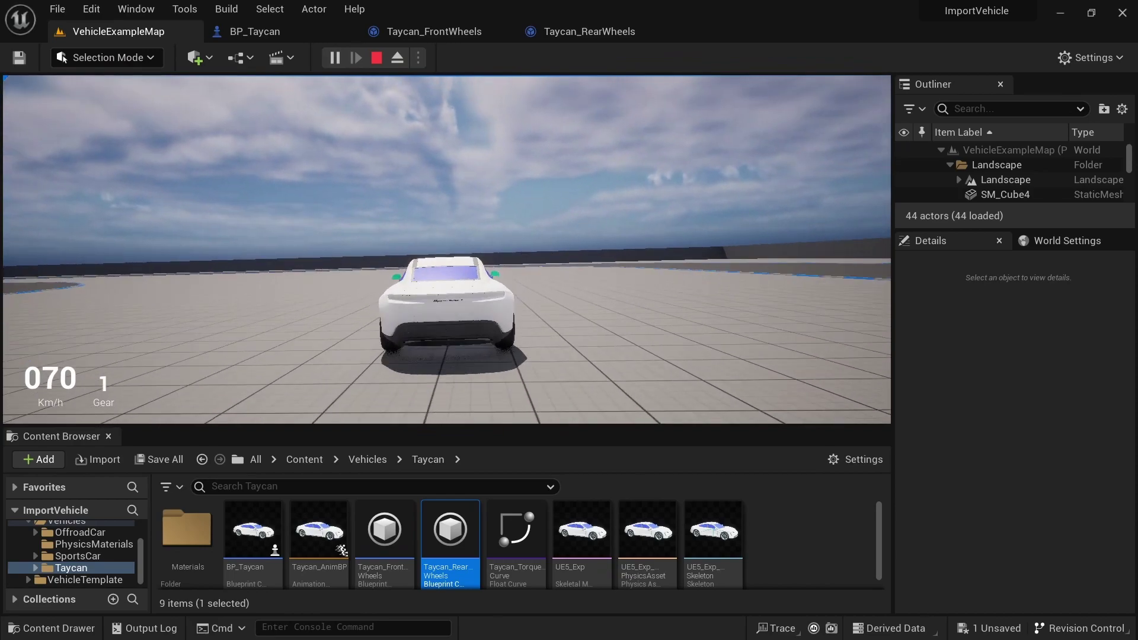
{"action": "key", "text": "s"}
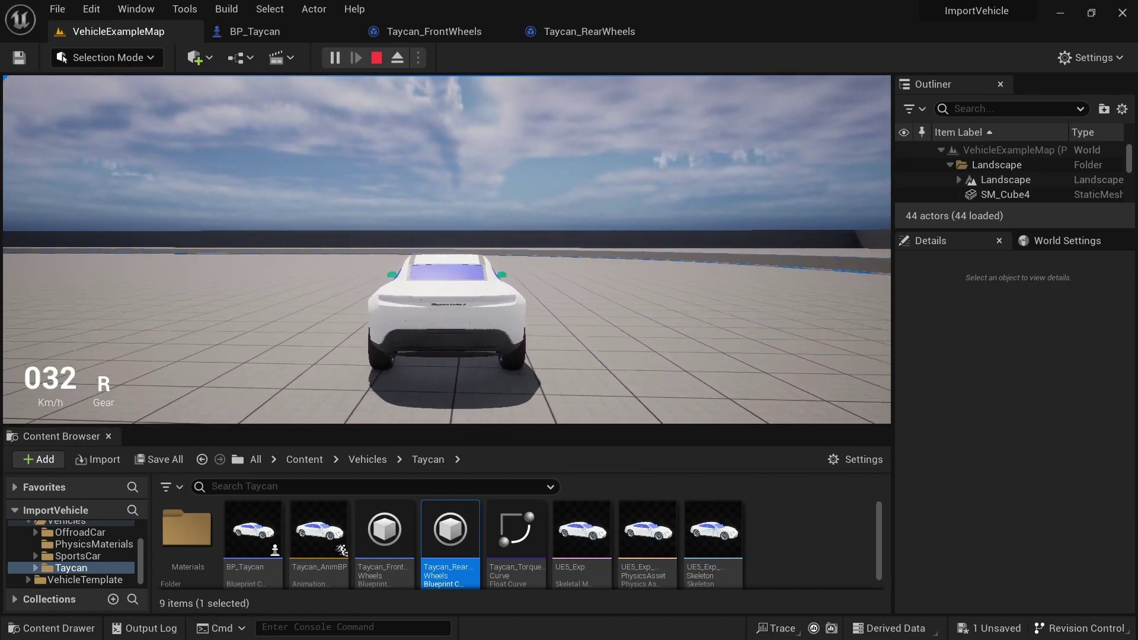
{"action": "key", "text": "Escape"}
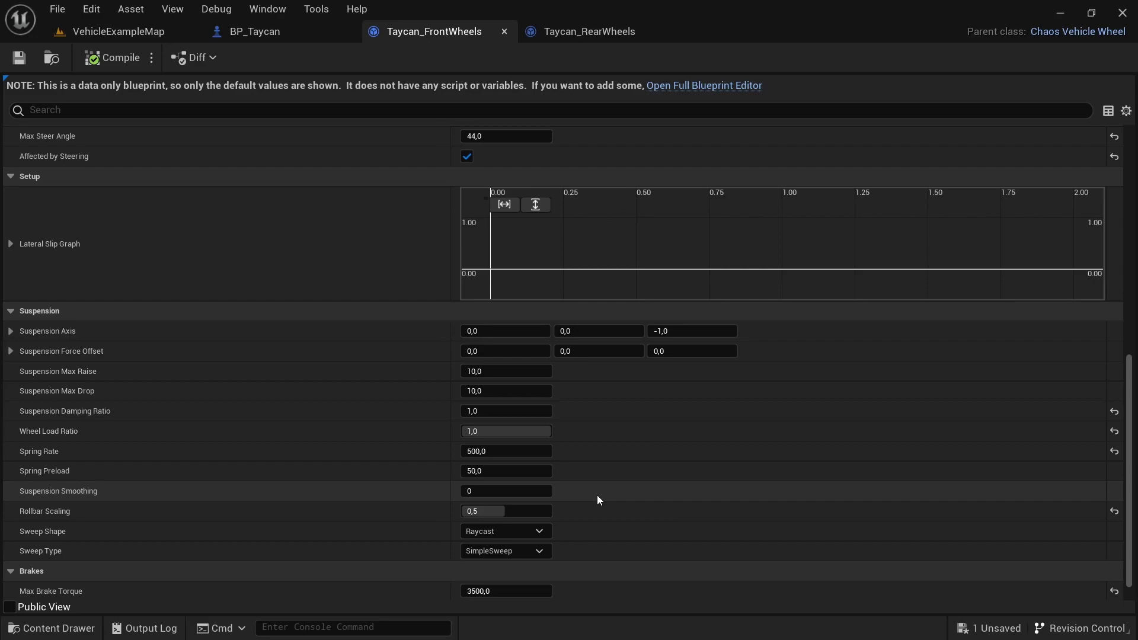
Try a Rollbar Scaling of 1 on both Taycan_FrontWheels and Taycan_RearWheels and save the rear wheels blueprint
{"action": "left_click", "coordinate": [504, 511]}
{"action": "type", "text": "1"}
{"action": "key", "text": "Return"}
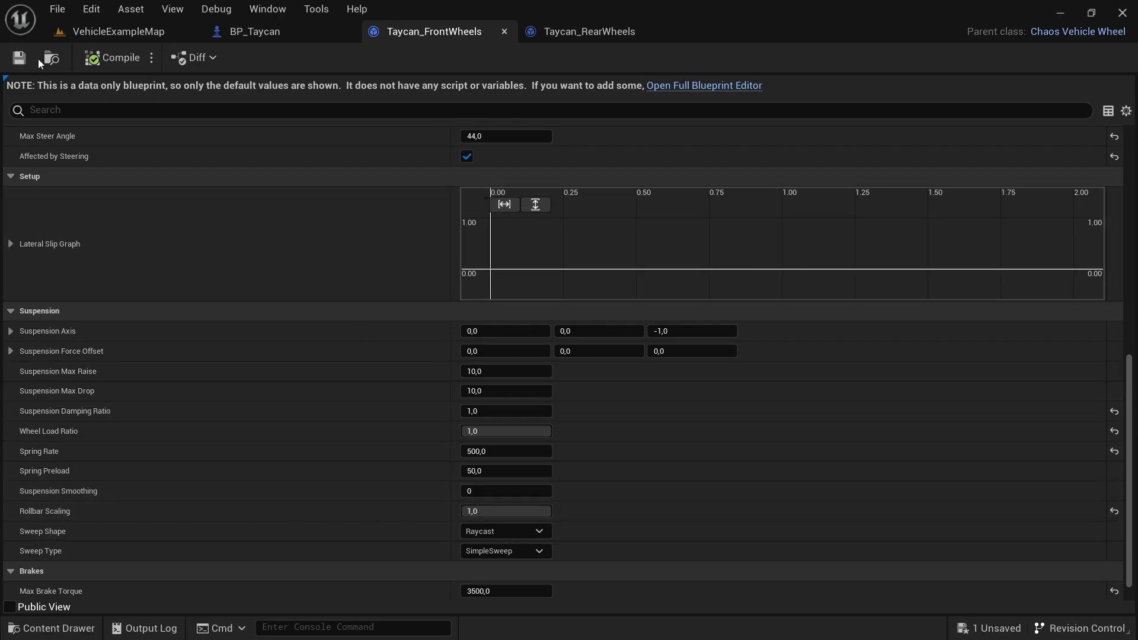
{"action": "left_click", "coordinate": [555, 32]}
{"action": "left_click_drag", "start_coordinate": [500, 487], "coordinate": [504, 487]}
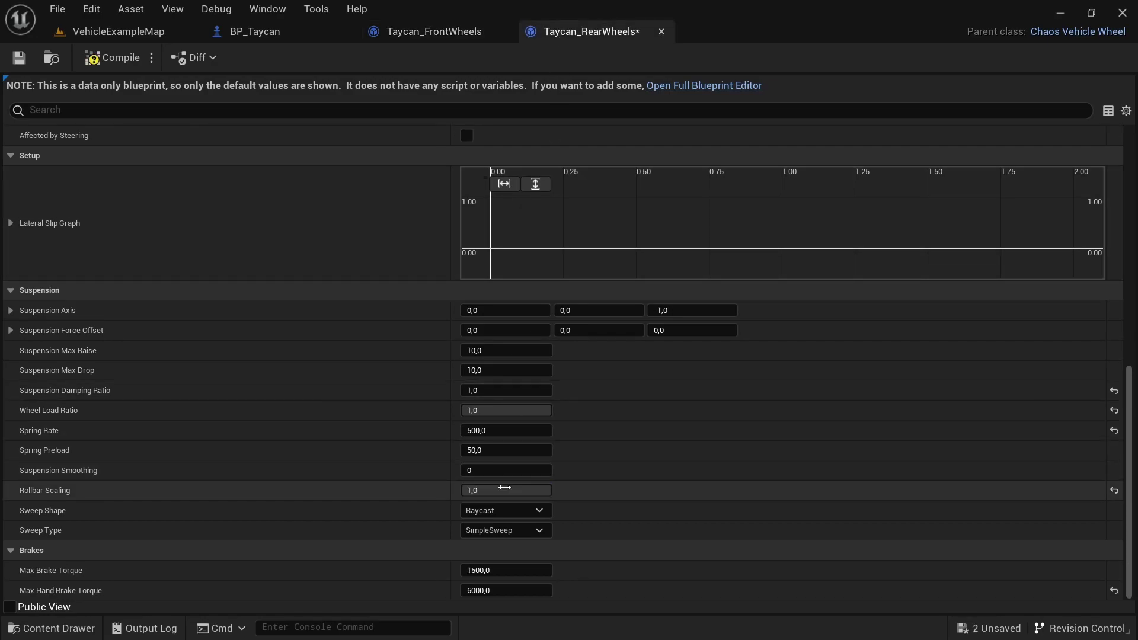
{"action": "left_click", "coordinate": [19, 58]}
Test-drive the car in VehicleExampleMap by accelerating, braking and steering right, and end the session
{"action": "left_click", "coordinate": [127, 39]}
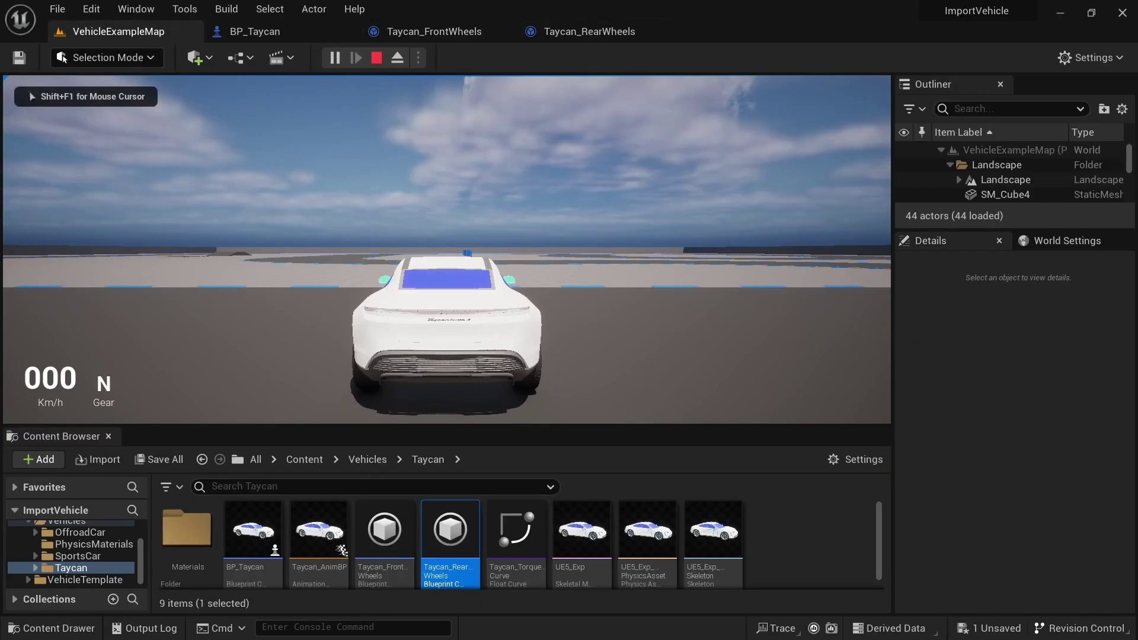
{"action": "key", "text": "w"}
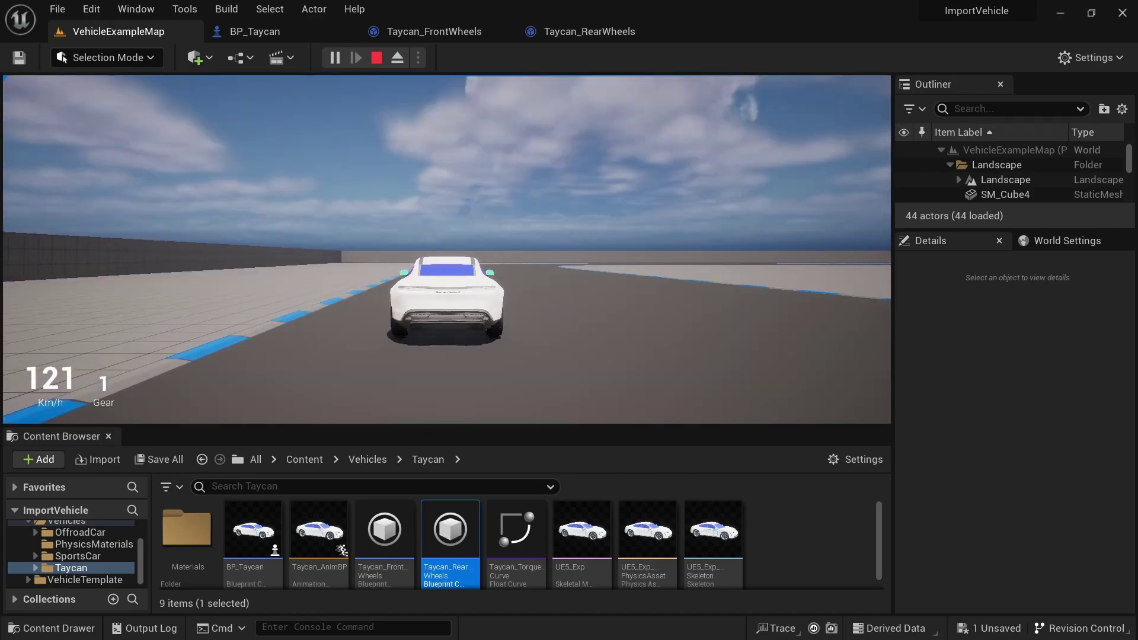
{"action": "key", "text": "s"}
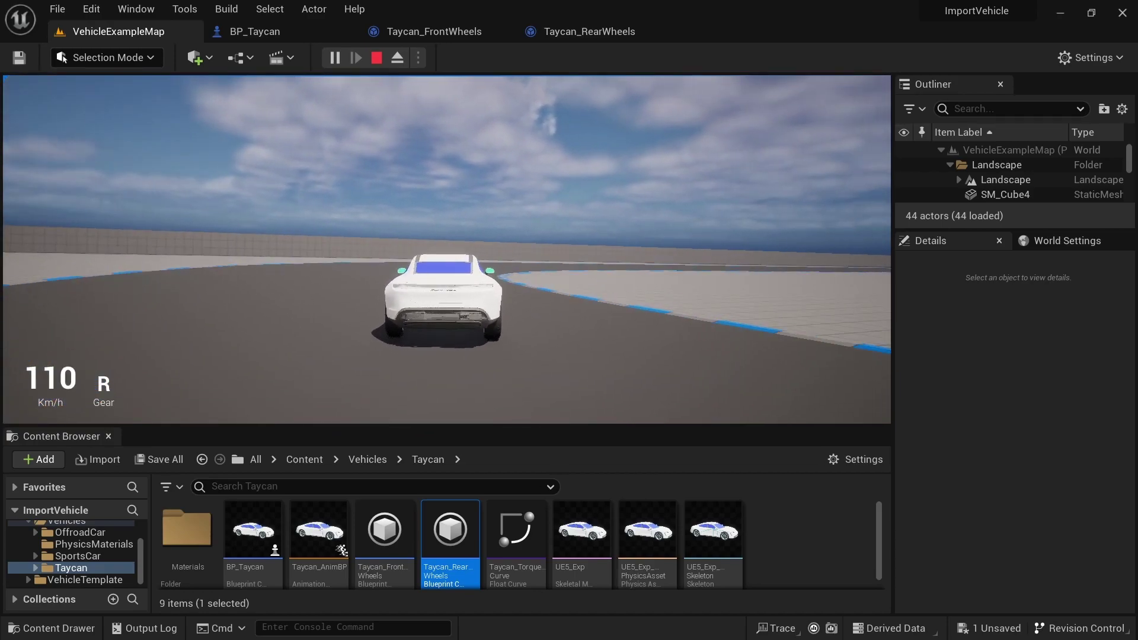
{"action": "key", "text": "d"}
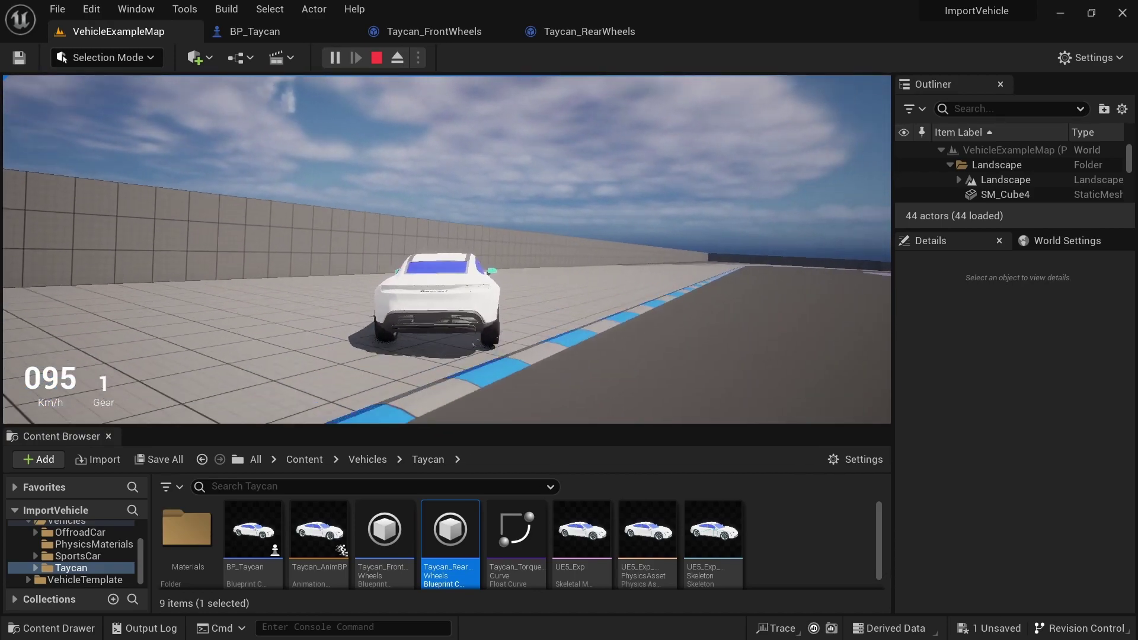
{"action": "key", "text": "Escape"}
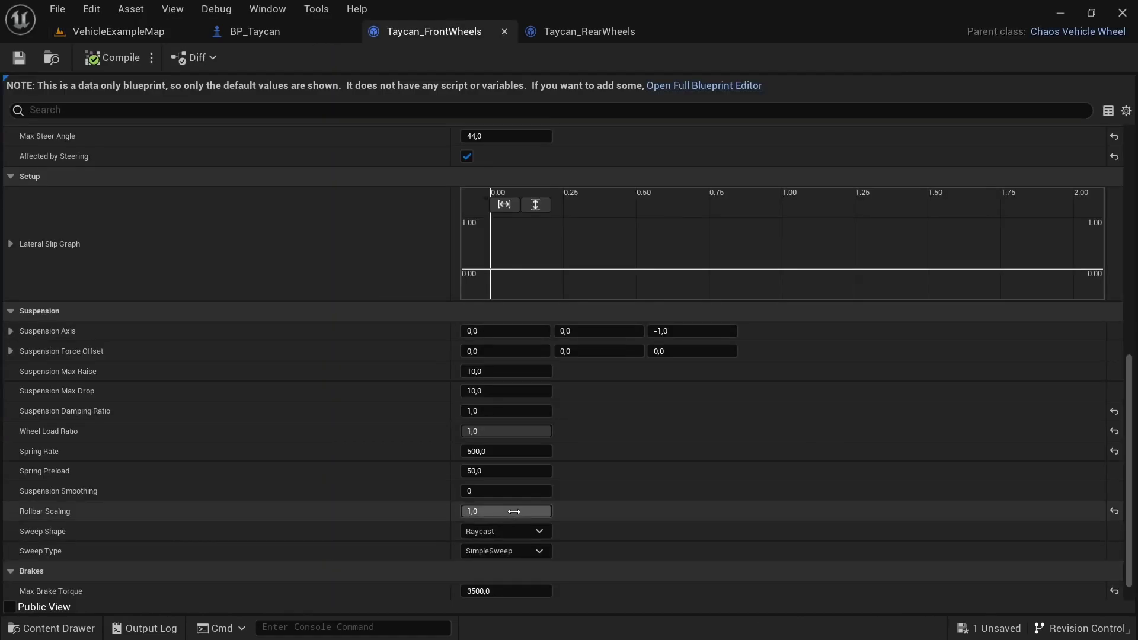
Try a Rollbar Scaling of 0 on Taycan_FrontWheels, compile and save it, and switch to Taycan_RearWheels
{"action": "type", "text": "0"}
{"action": "key", "text": "Return"}
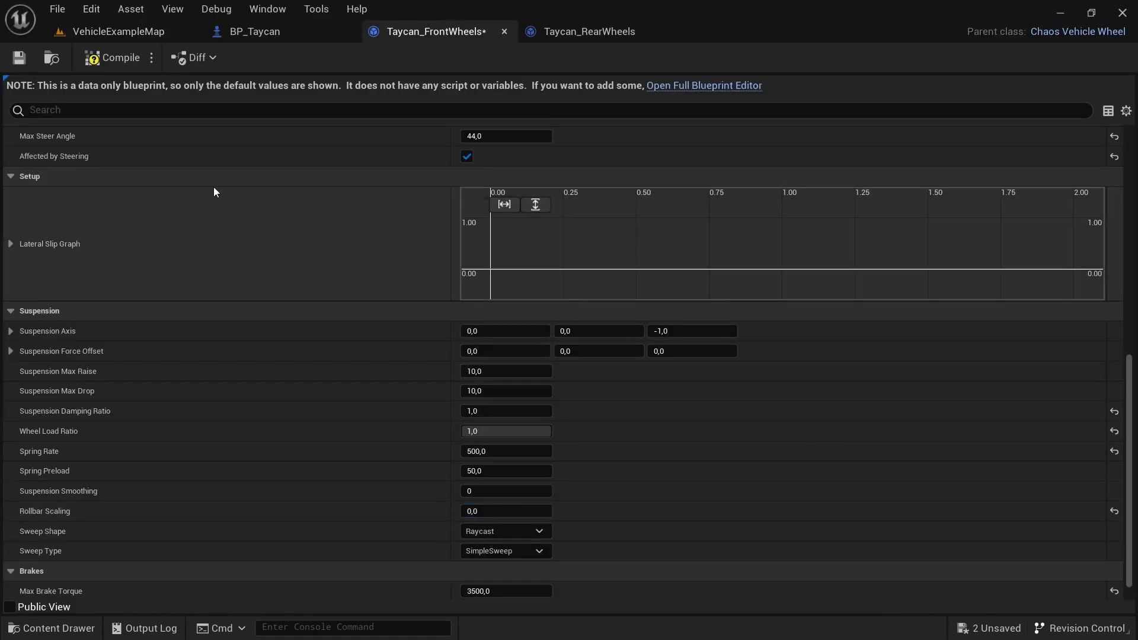
{"action": "left_click", "coordinate": [119, 62]}
{"action": "left_click", "coordinate": [19, 57]}
{"action": "left_click", "coordinate": [578, 31]}
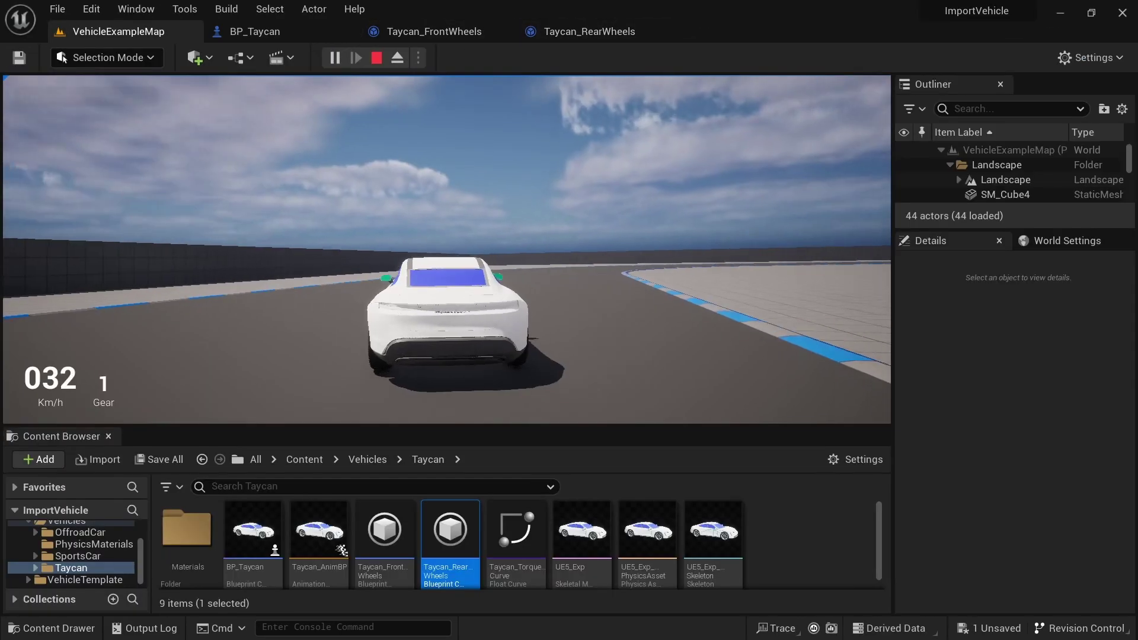
Test the car's body roll in VehicleExampleMap by accelerating and steering left and right, and end the session
{"action": "key", "text": "w"}
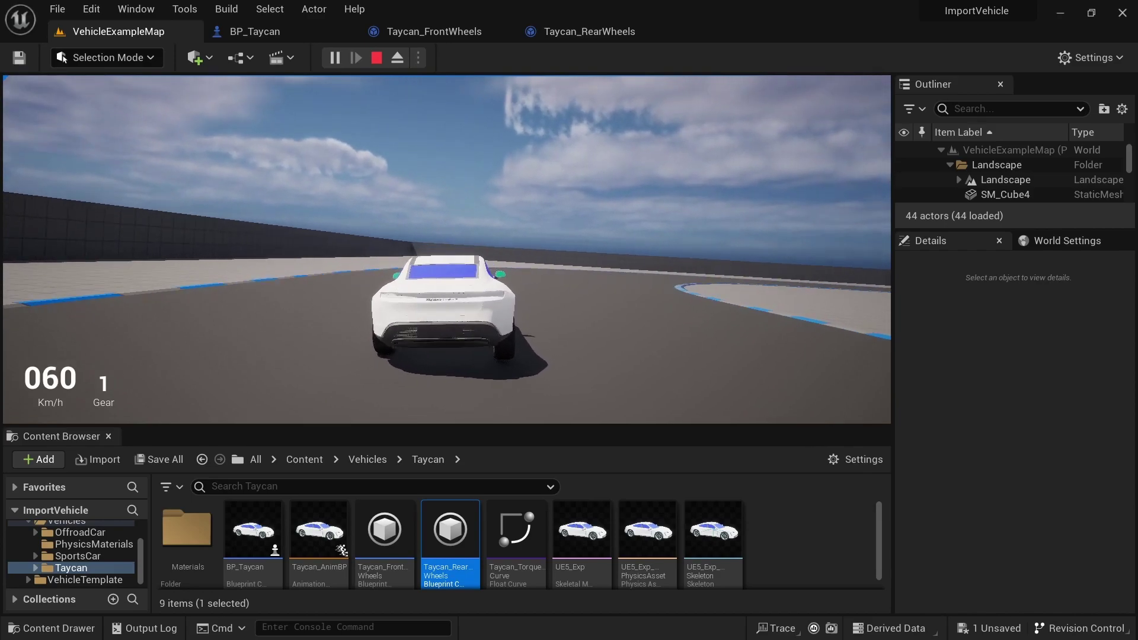
{"action": "key", "text": "a"}
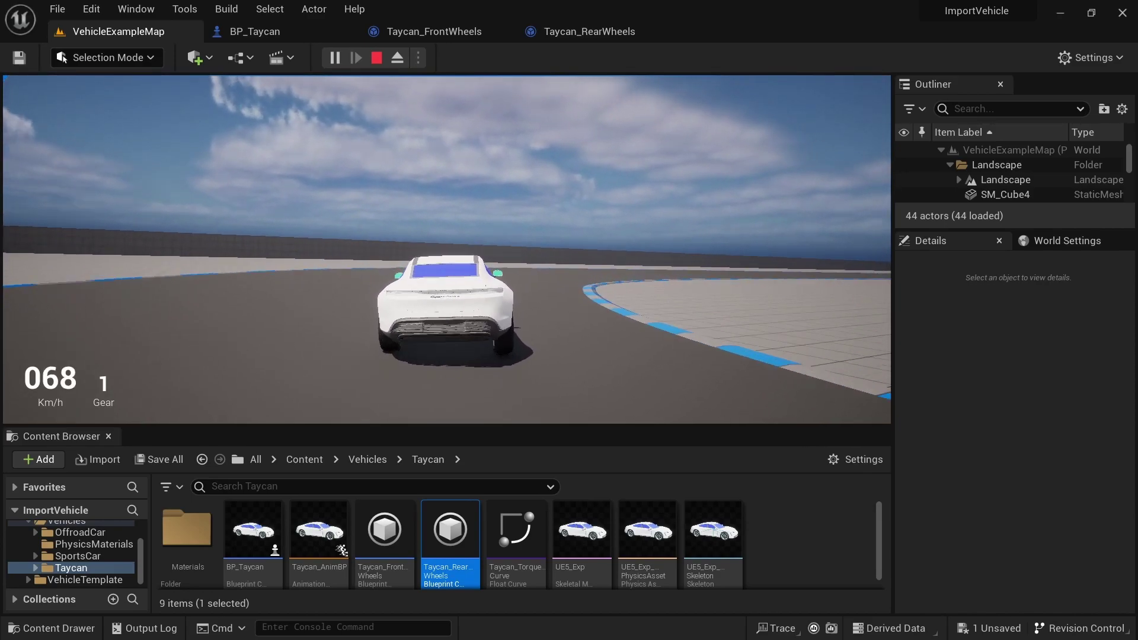
{"action": "key", "text": "d"}
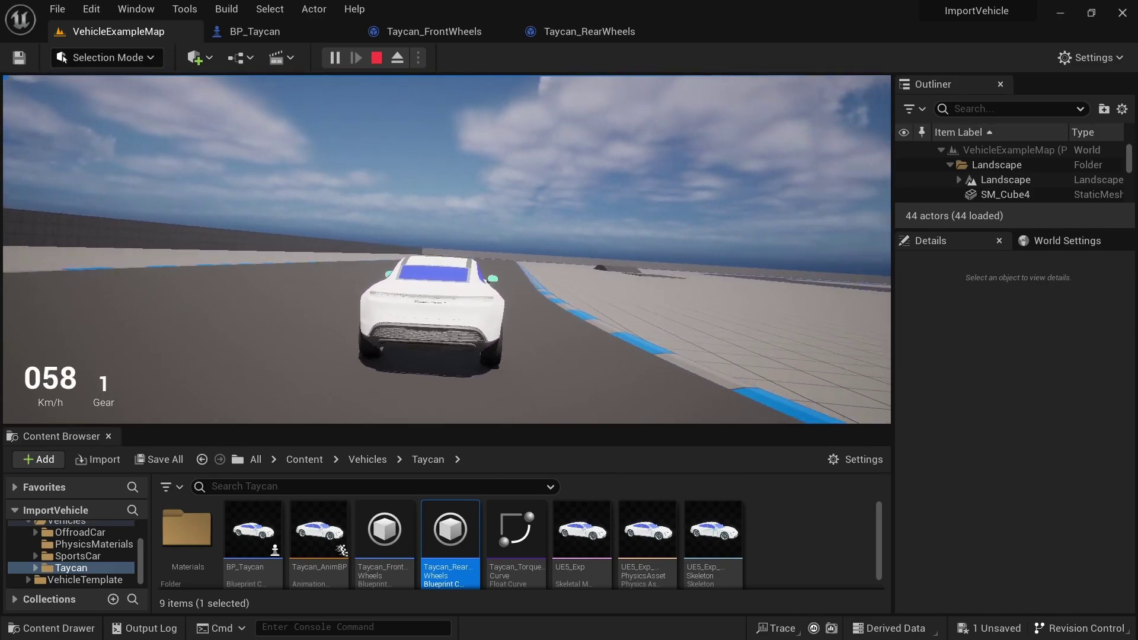
{"action": "key", "text": "w"}
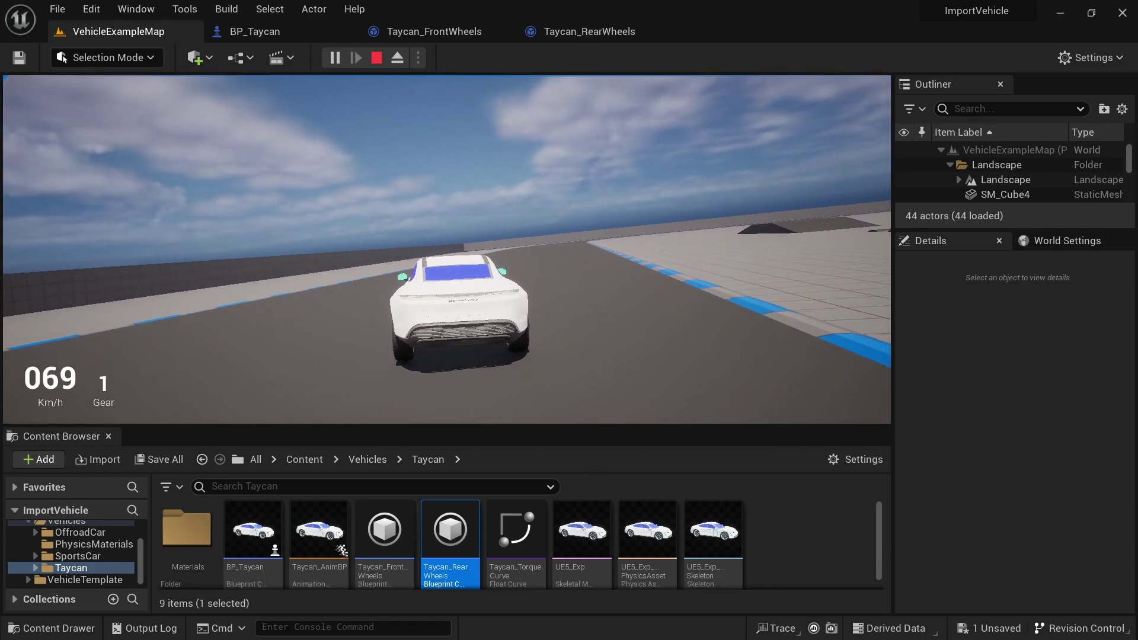
{"action": "key", "text": "w"}
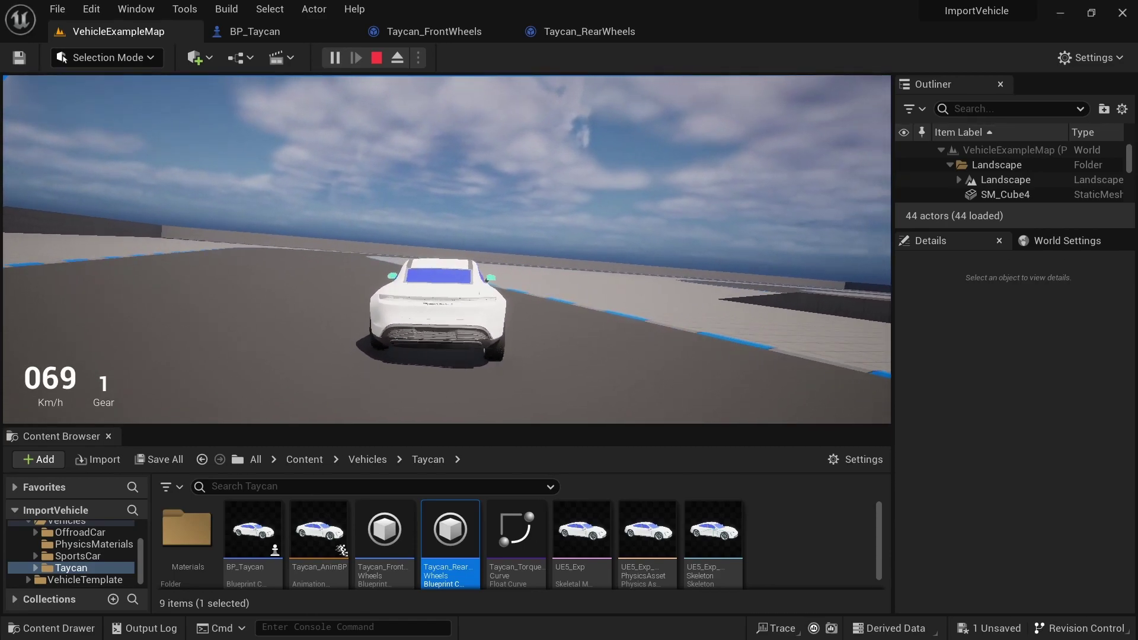
{"action": "key", "text": "d"}
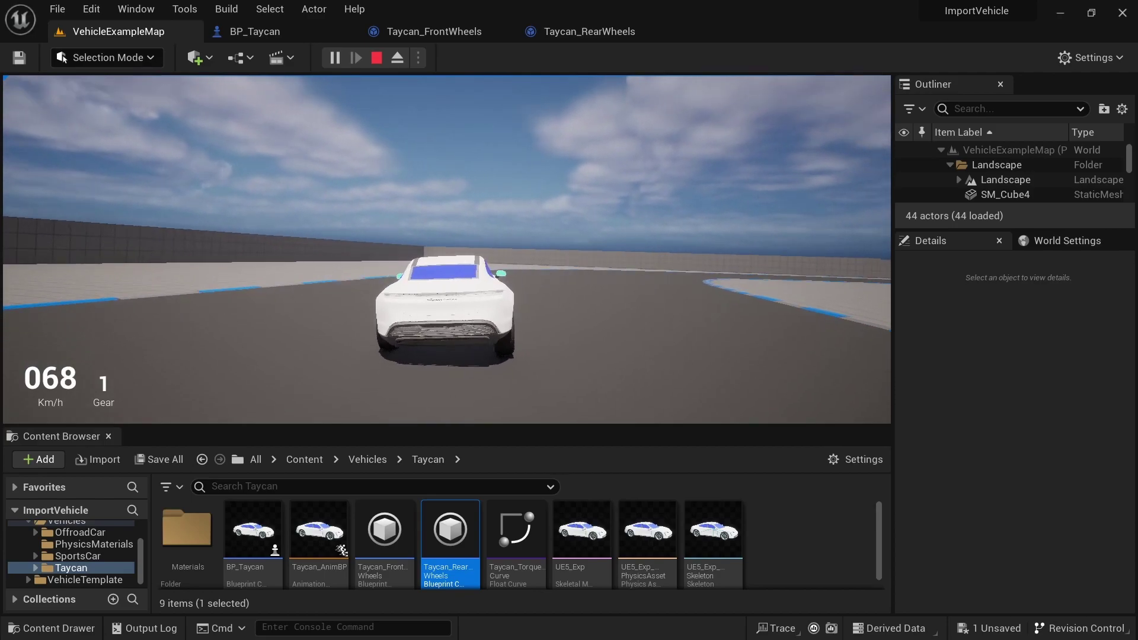
{"action": "key", "text": "d"}
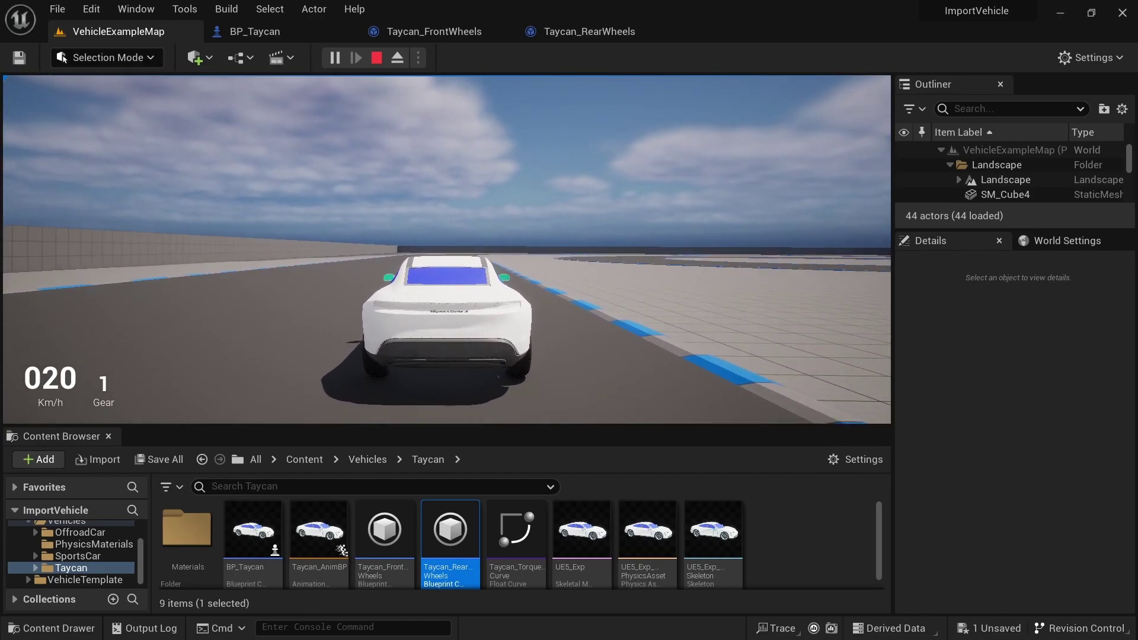
{"action": "key", "text": "Escape"}
Set the Rollbar Scaling to 0.5 on both Taycan_FrontWheels and Taycan_RearWheels
{"action": "double_click", "coordinate": [384, 529]}
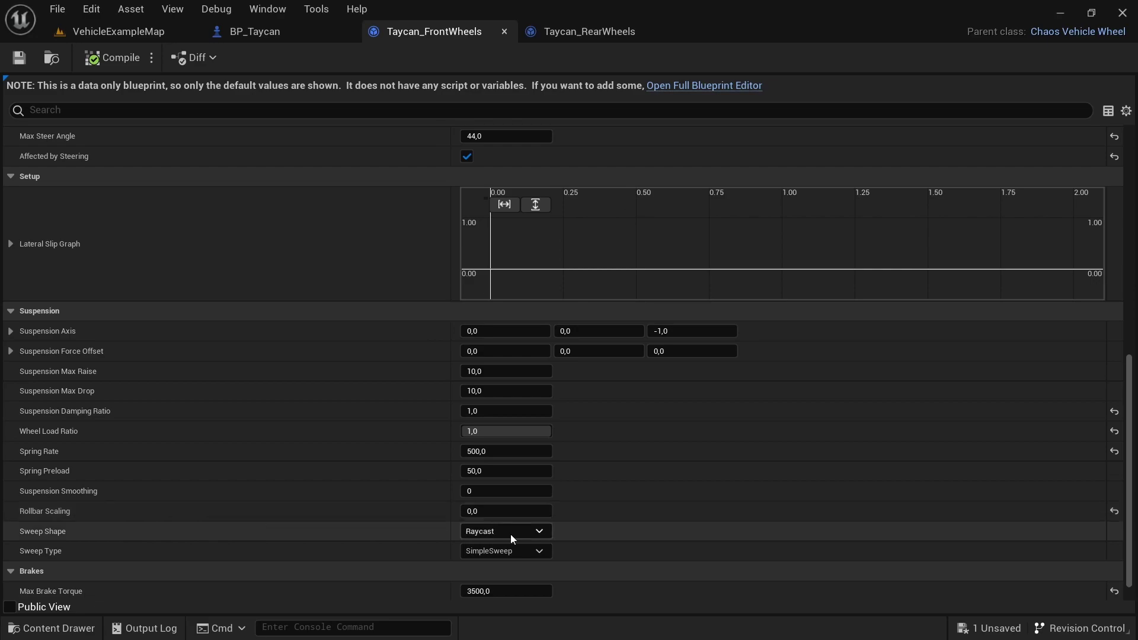
{"action": "left_click_drag", "start_coordinate": [506, 511], "coordinate": [511, 511]}
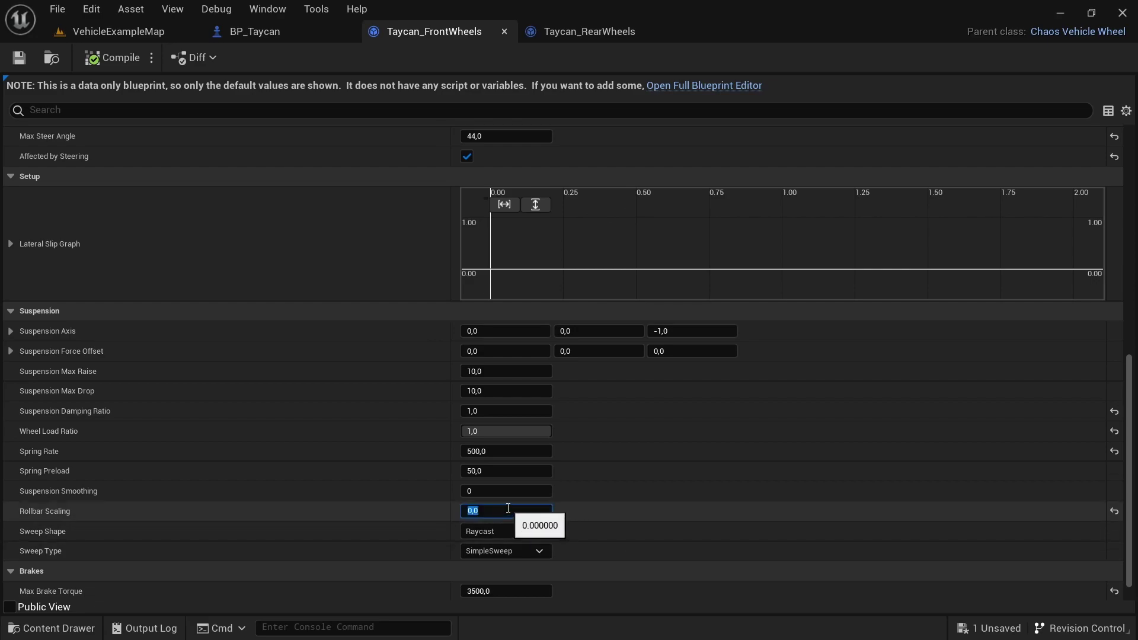
{"action": "left_click", "coordinate": [586, 37]}
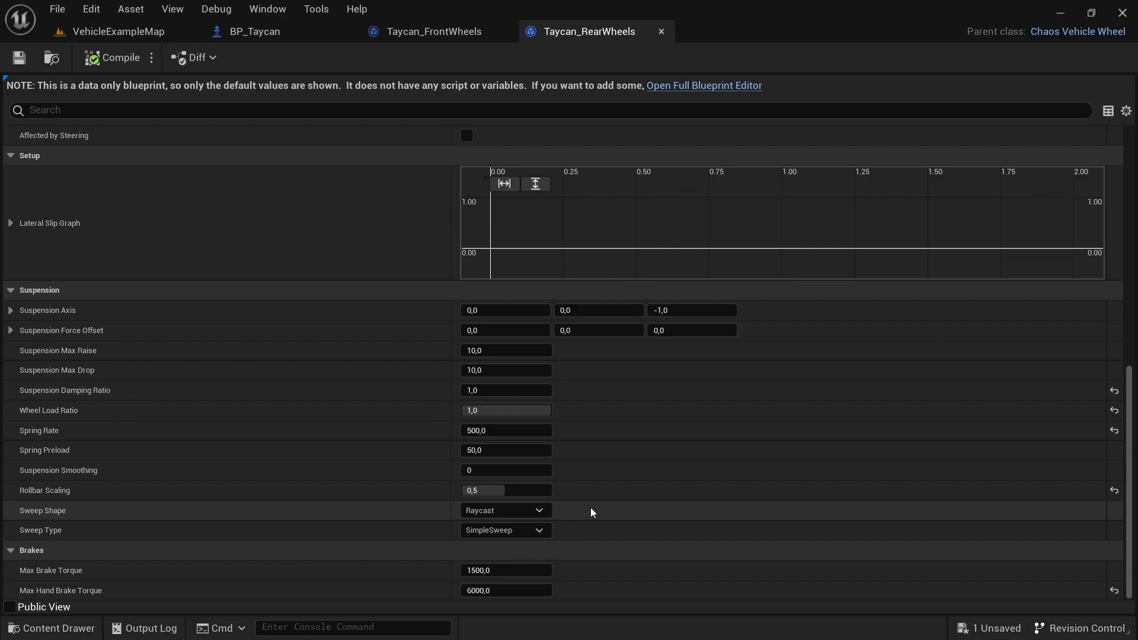
Try Spherecast as the Sweep Shape of Taycan_RearWheels, restore Raycast, and keep SimpleSweep as the Sweep Type
{"action": "left_click", "coordinate": [499, 511]}
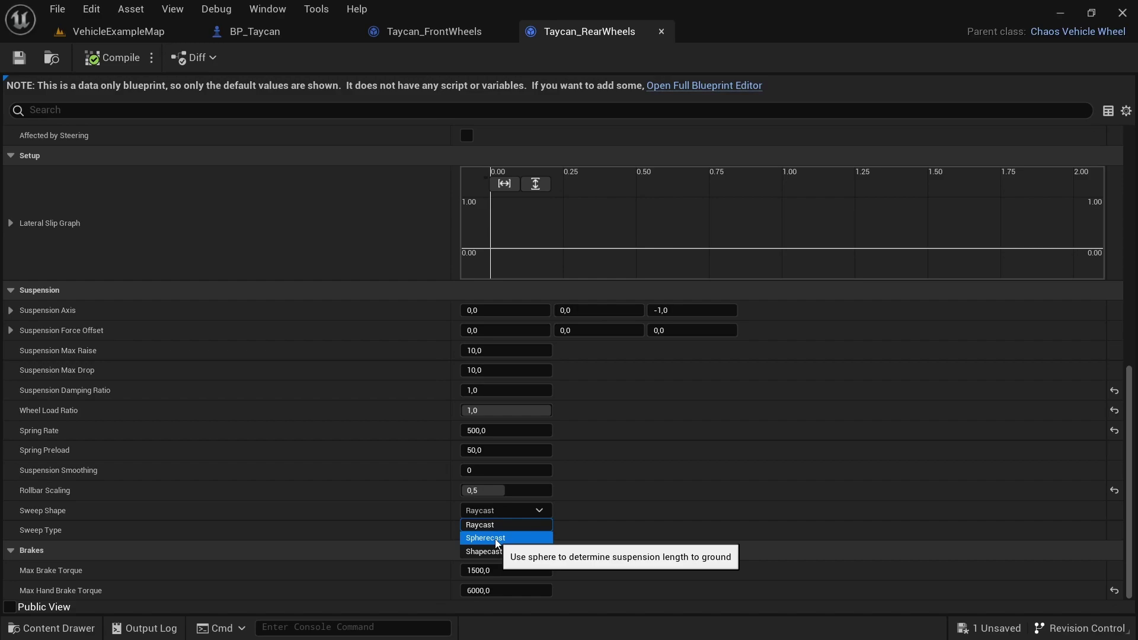
{"action": "left_click", "coordinate": [496, 538]}
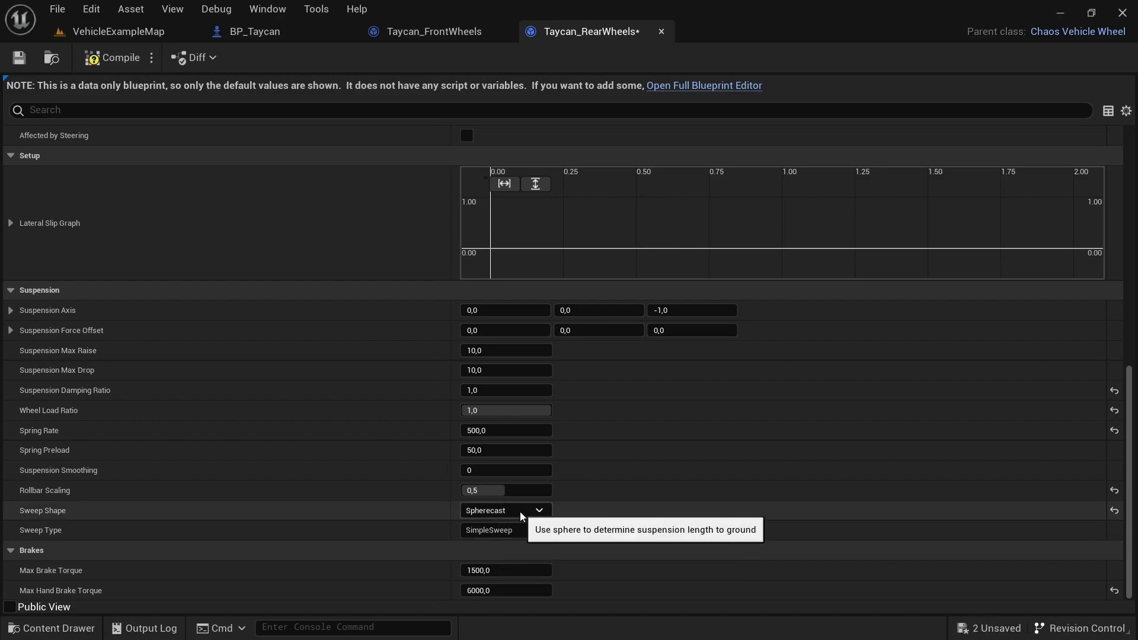
{"action": "left_click", "coordinate": [520, 511]}
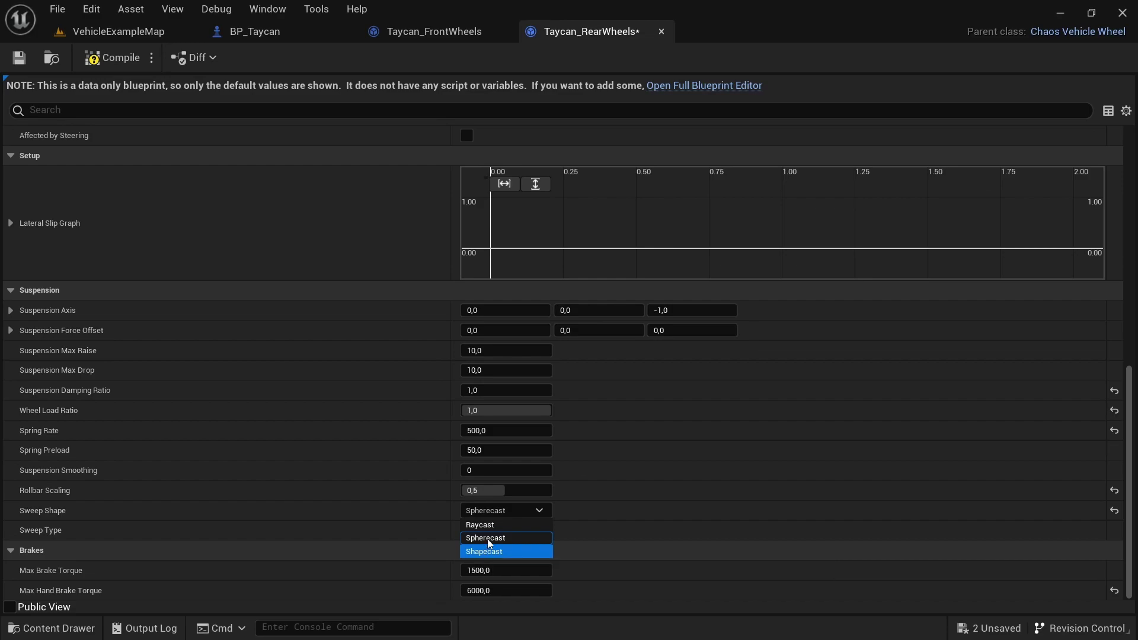
{"action": "left_click", "coordinate": [482, 525]}
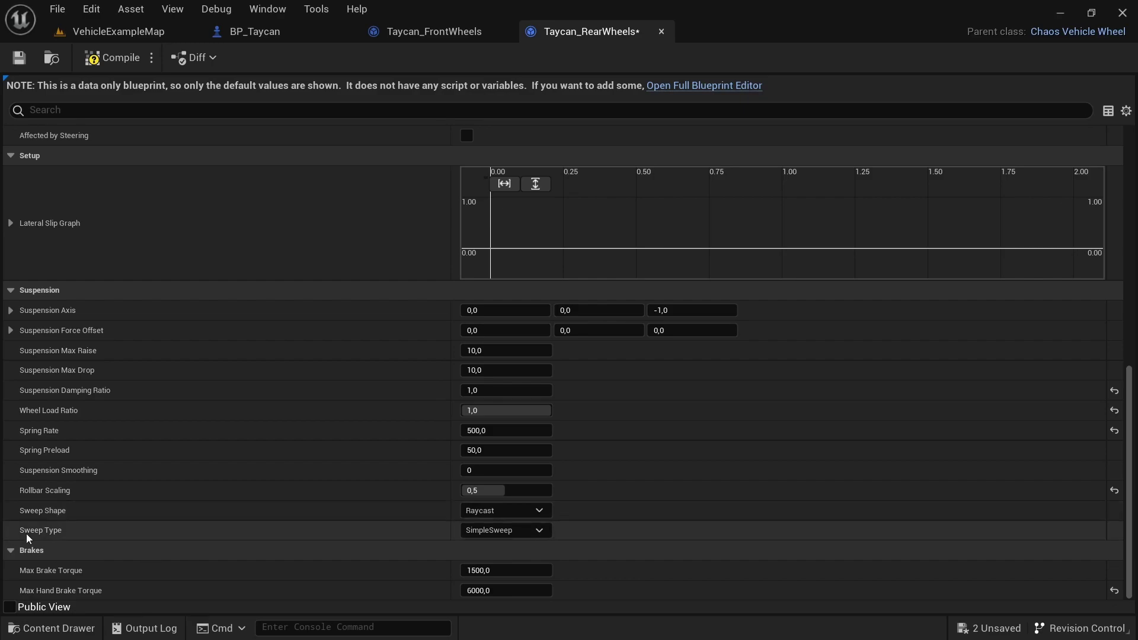
{"action": "left_click", "coordinate": [538, 530]}
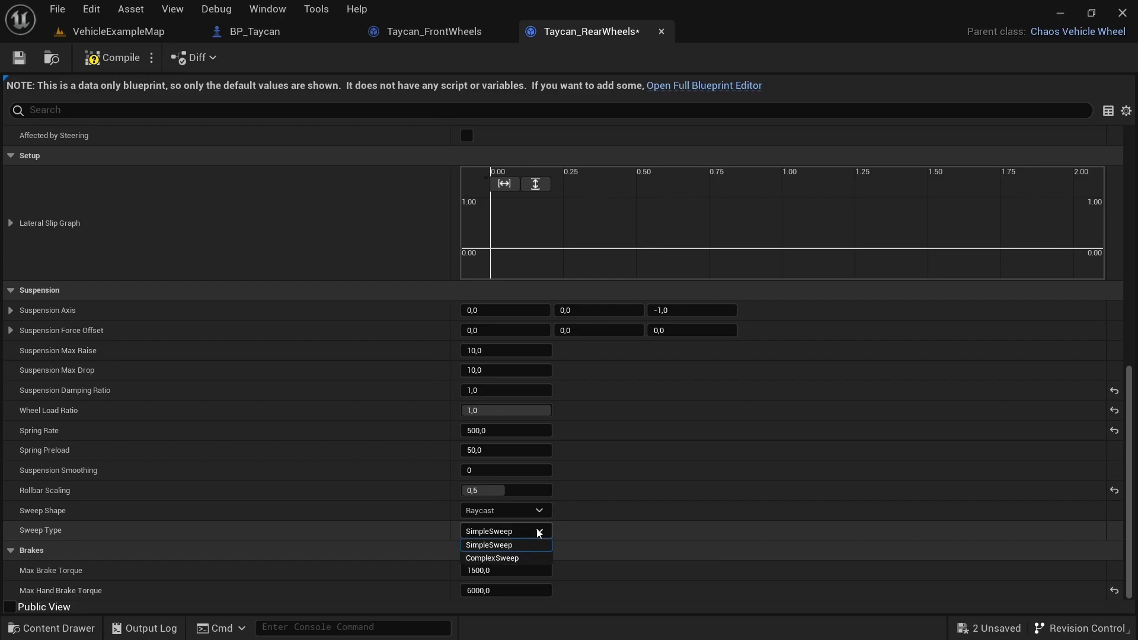
{"action": "left_click", "coordinate": [501, 545]}
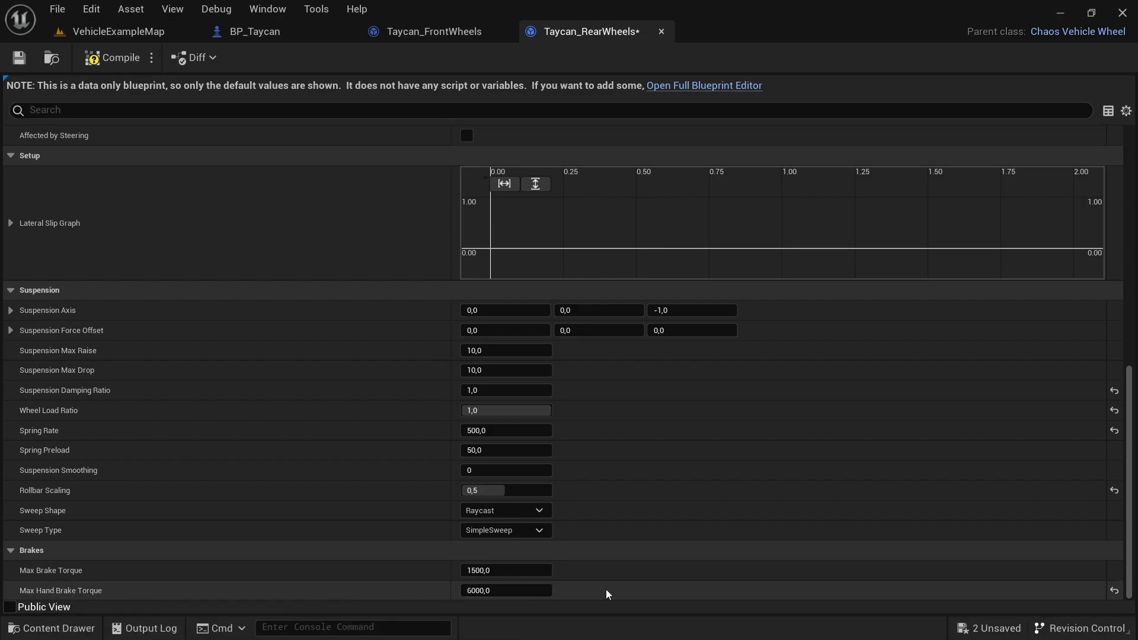
Compile and save Taycan_RearWheels and switch to the Wheel settings of Taycan_FrontWheels
{"action": "scroll", "coordinate": [194, 414], "scroll_direction": "up", "scroll_amount": 5}
{"action": "scroll", "coordinate": [193, 414], "scroll_direction": "up", "scroll_amount": 6}
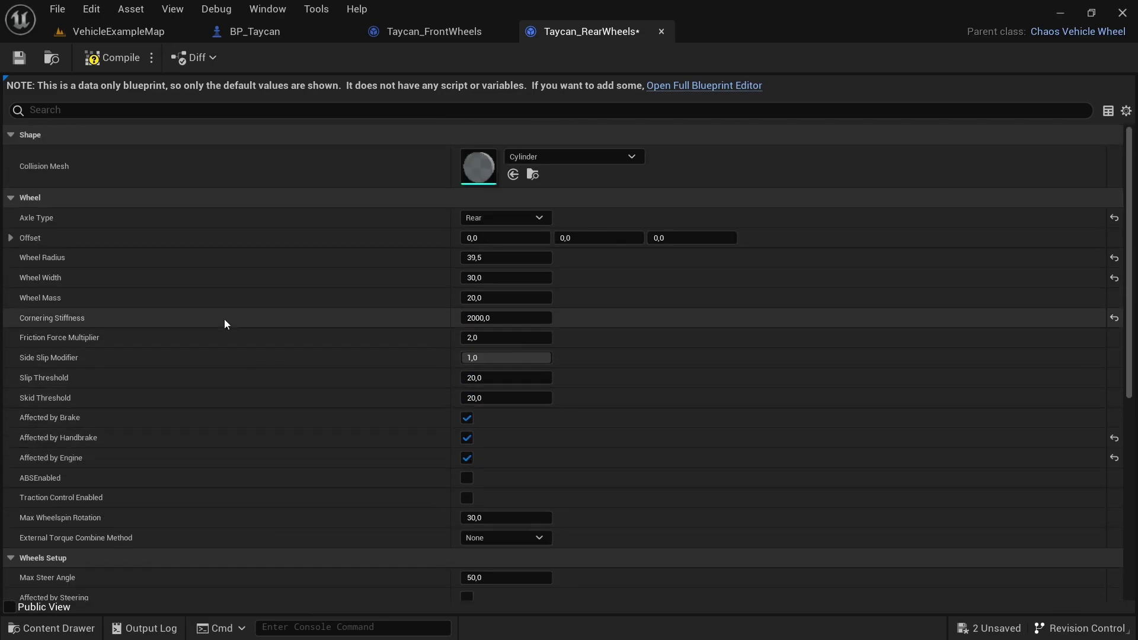
{"action": "left_click", "coordinate": [109, 58]}
{"action": "key", "text": "ctrl+Tab"}
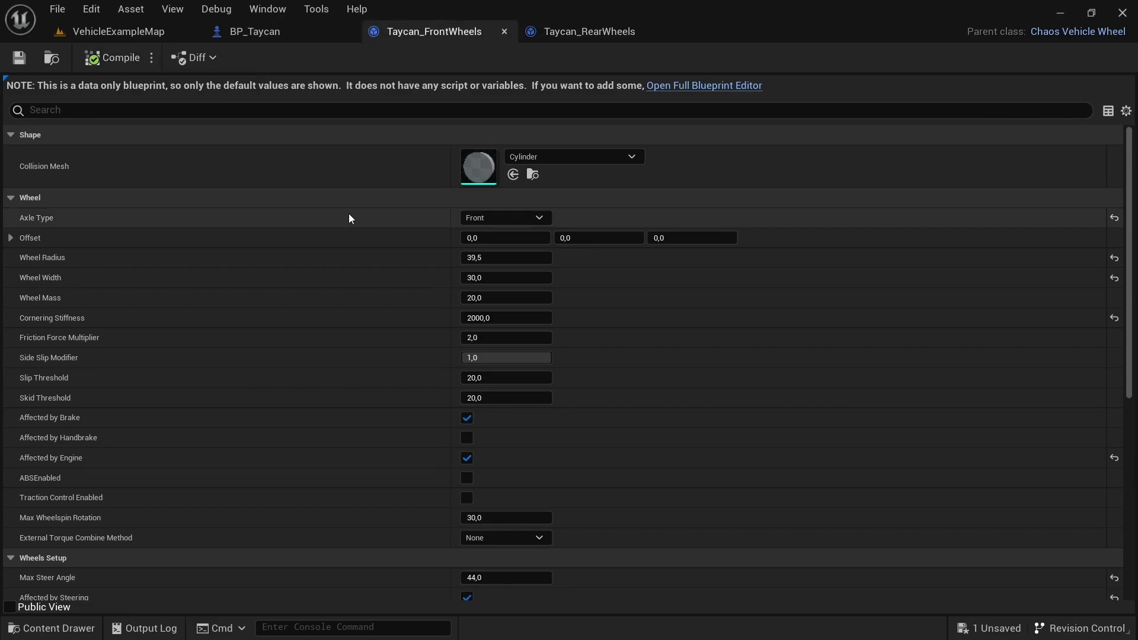